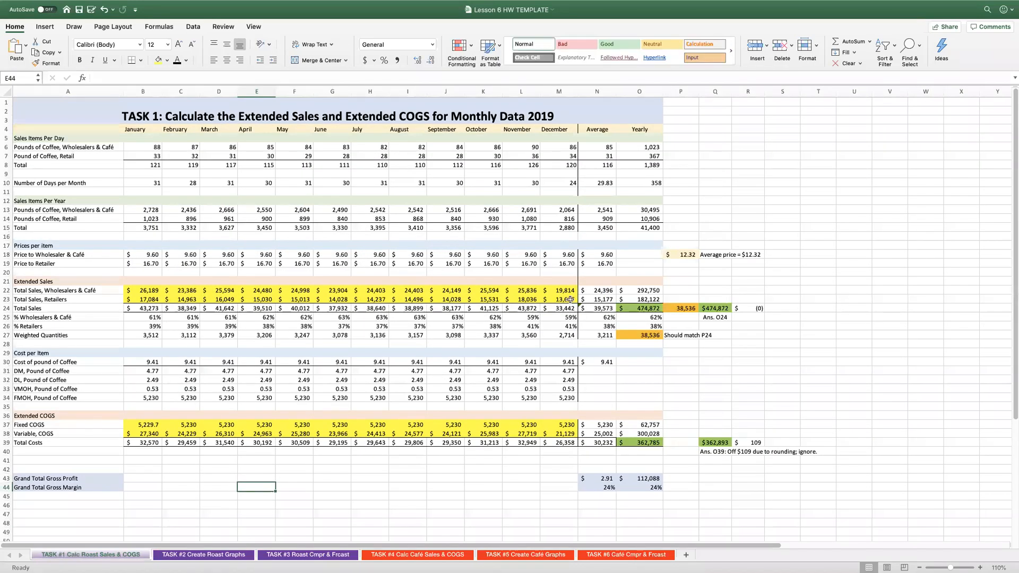
# Examine the yearly sales and cost totals, average price, weighted quantities and January cost formulas on the TASK #1 sheet.
pyautogui.click(650, 309)
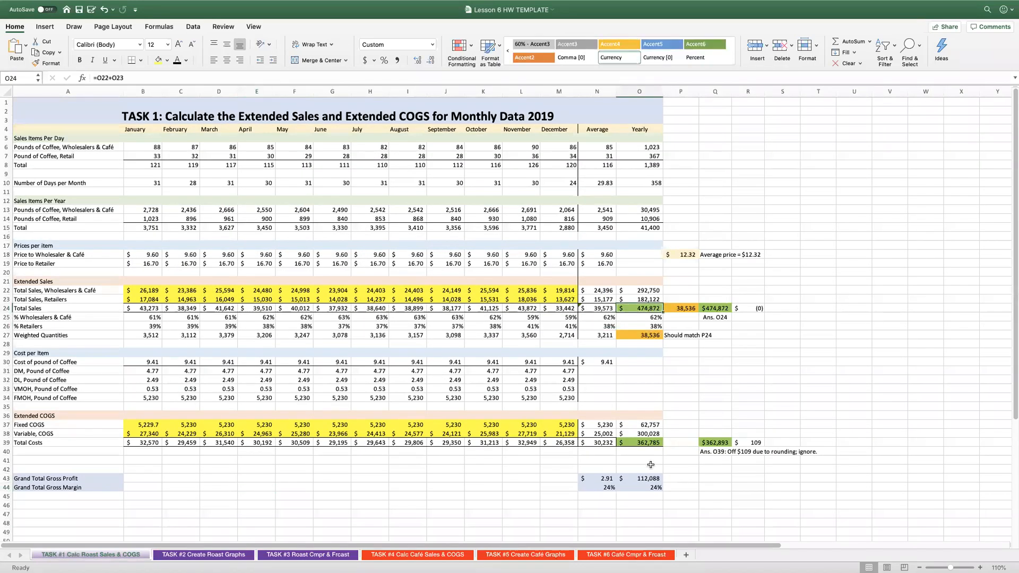
pyautogui.click(644, 444)
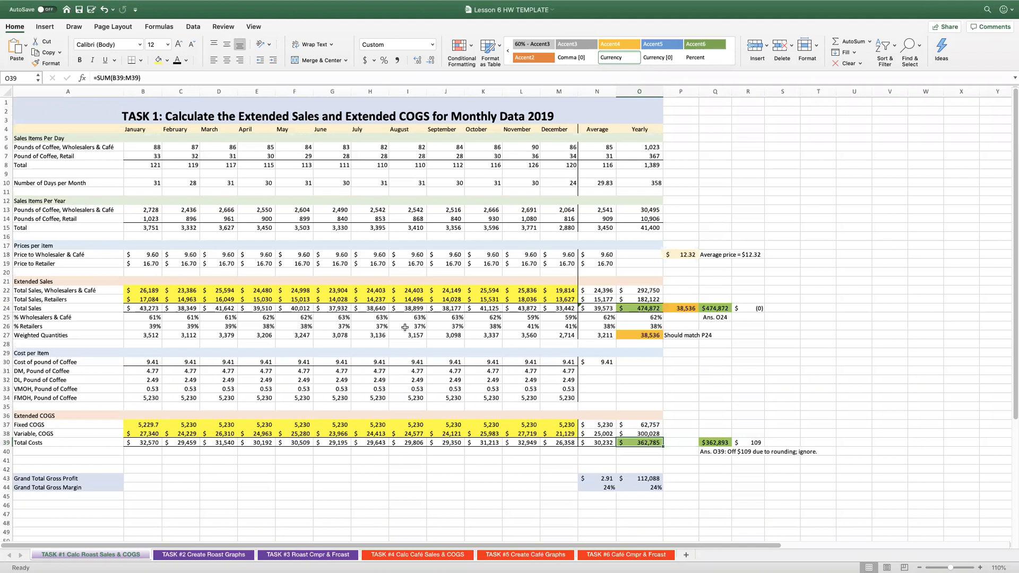
pyautogui.click(682, 253)
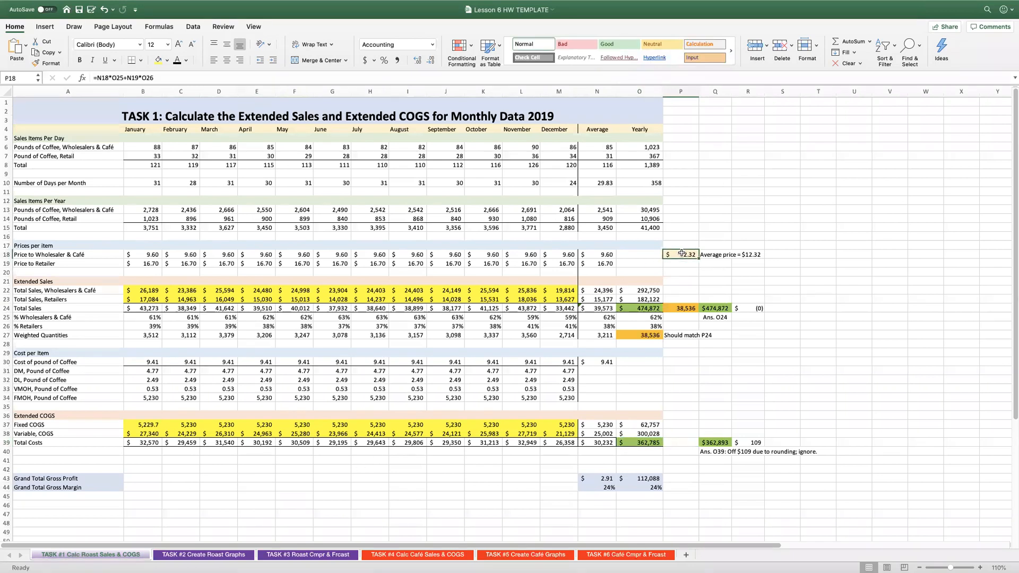
pyautogui.click(640, 332)
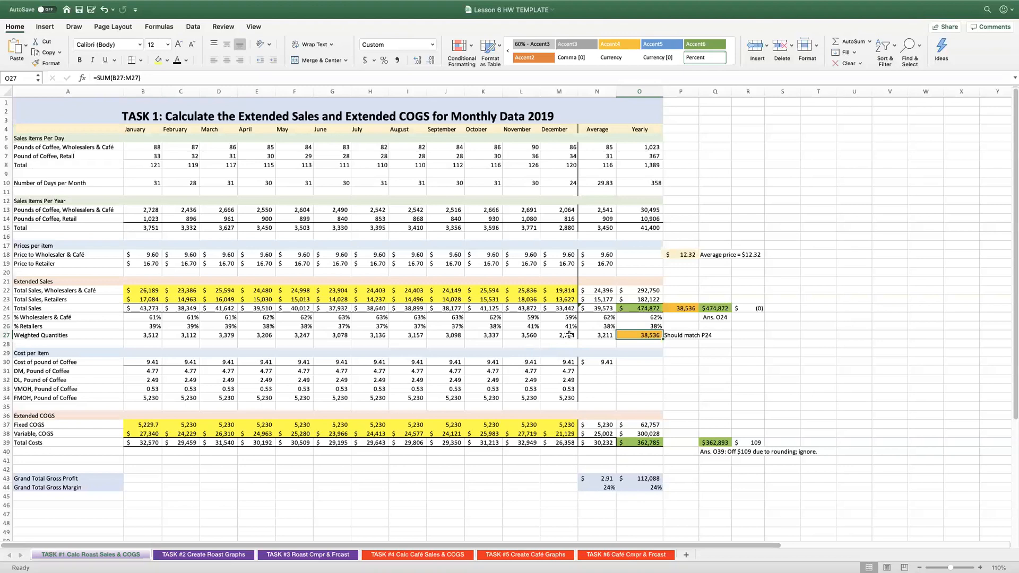
pyautogui.click(140, 362)
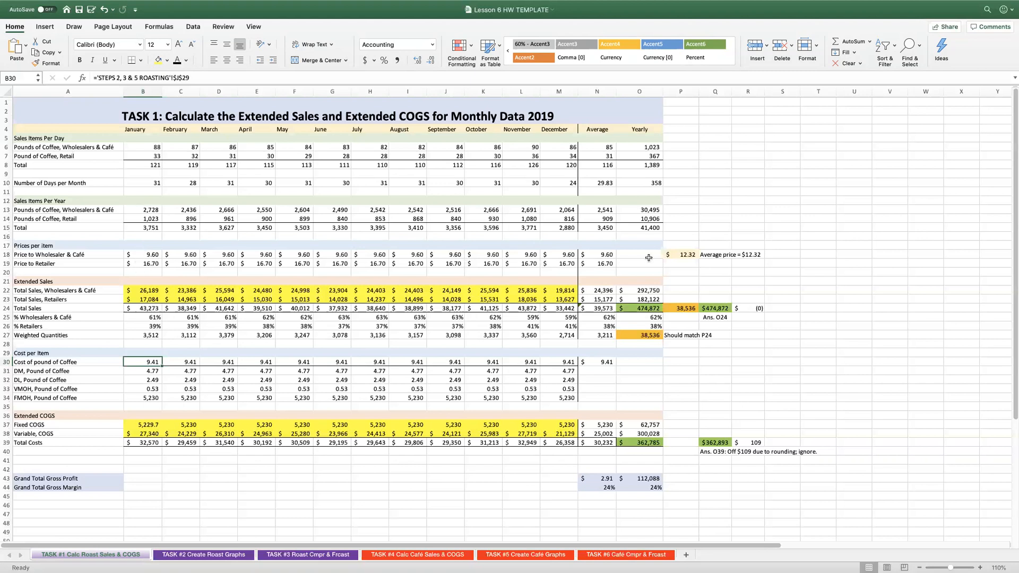
pyautogui.click(680, 255)
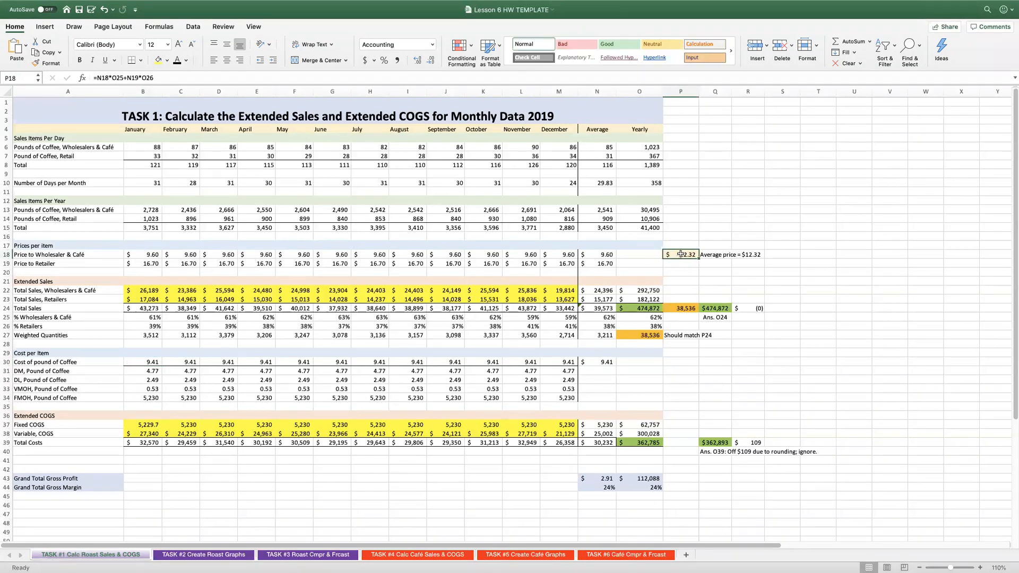
pyautogui.click(636, 337)
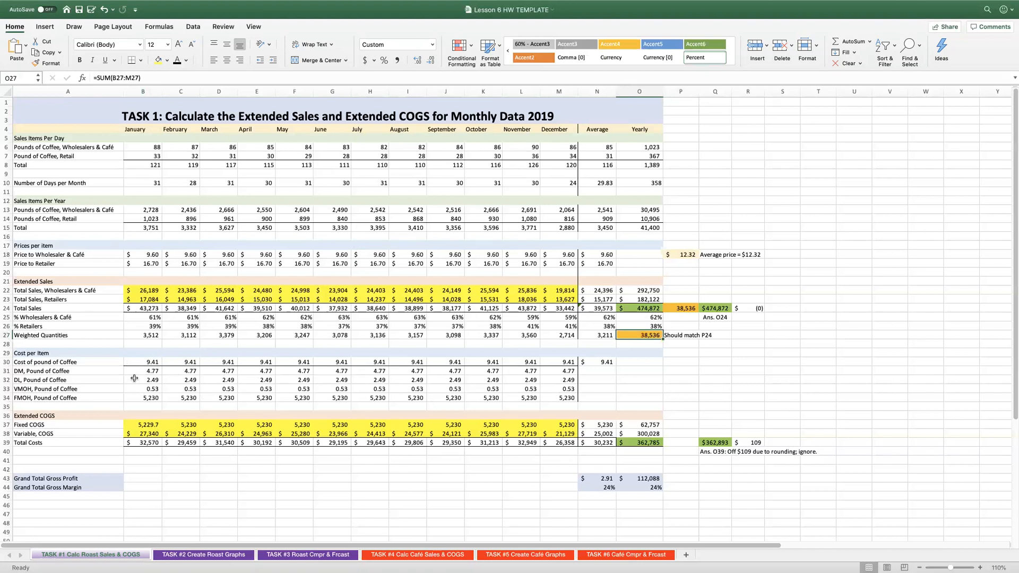
pyautogui.click(142, 427)
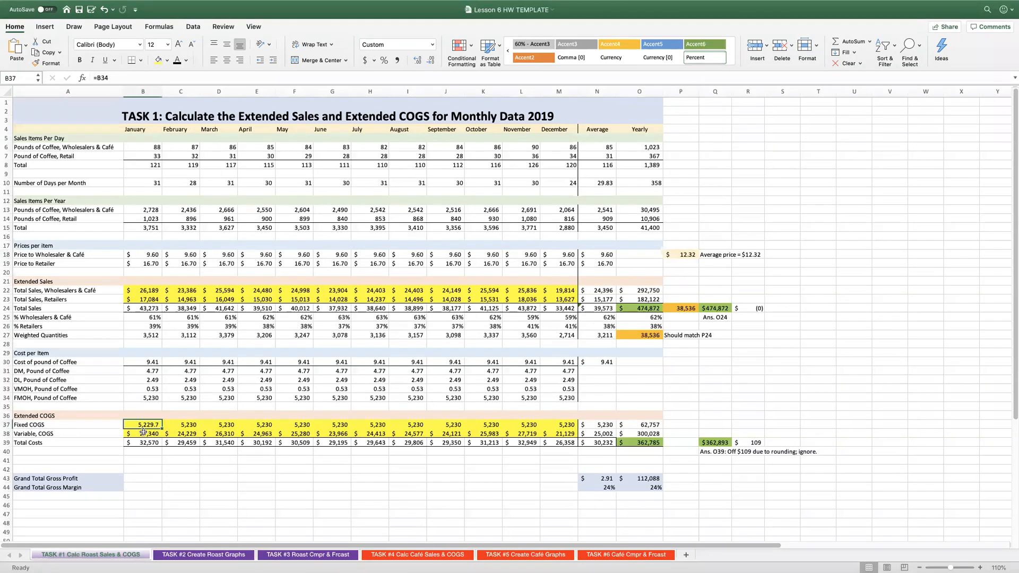
pyautogui.doubleClick(143, 434)
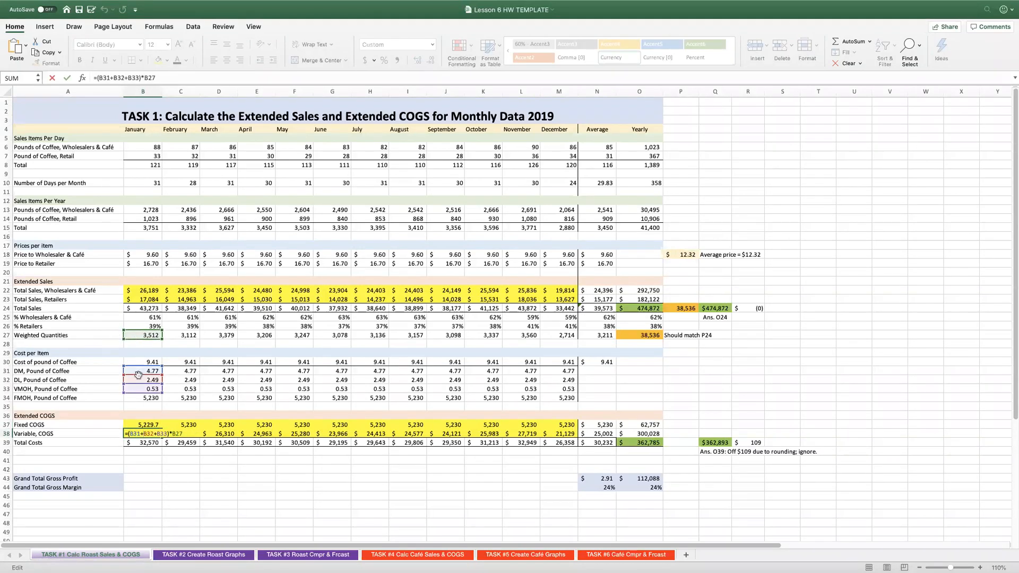
pyautogui.press('Escape')
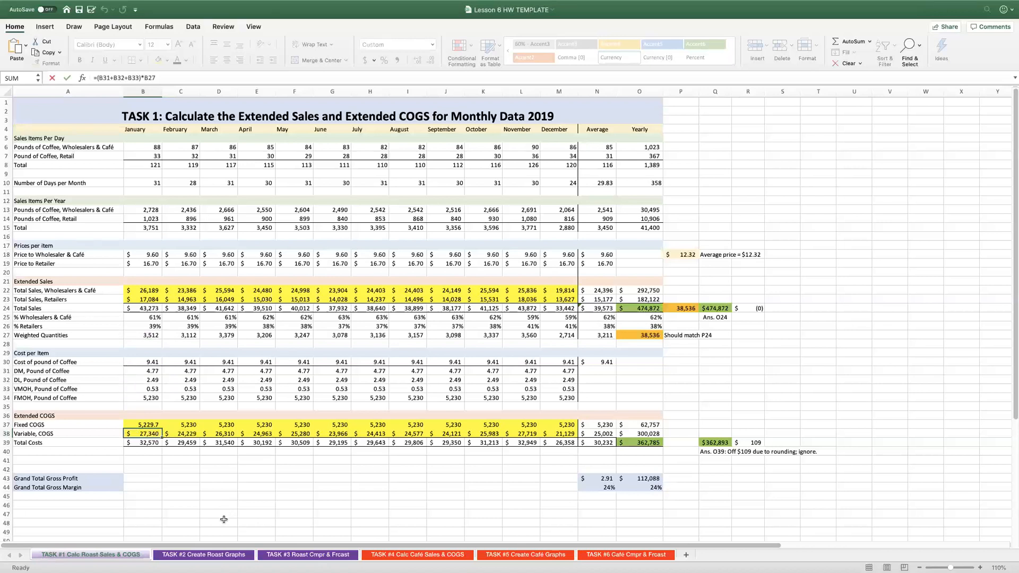
# Switch to the TASK #2 Create Roast Graphs sheet and examine the weighted average price, weighted quantities and operating income rows.
pyautogui.click(215, 555)
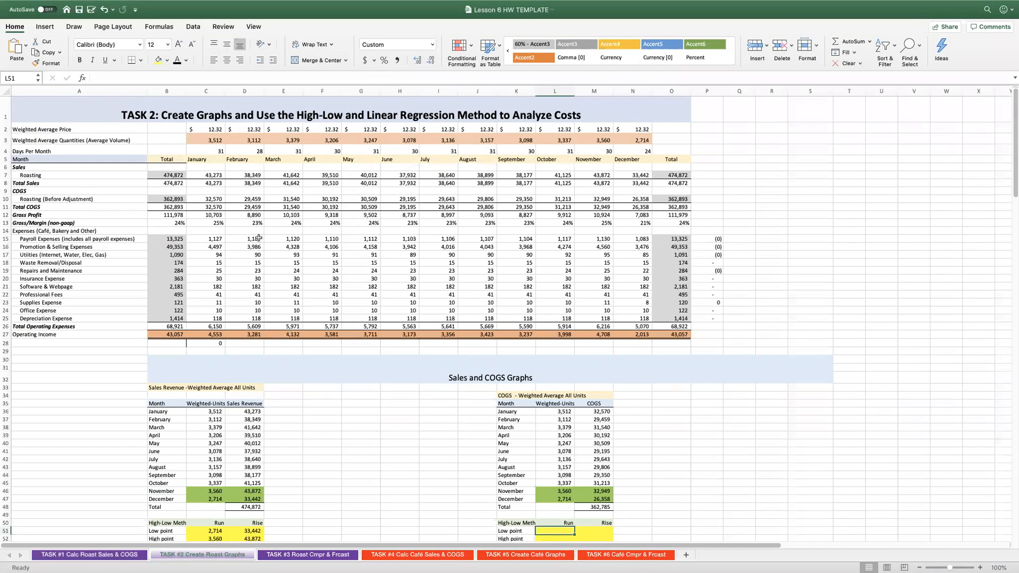
pyautogui.click(208, 128)
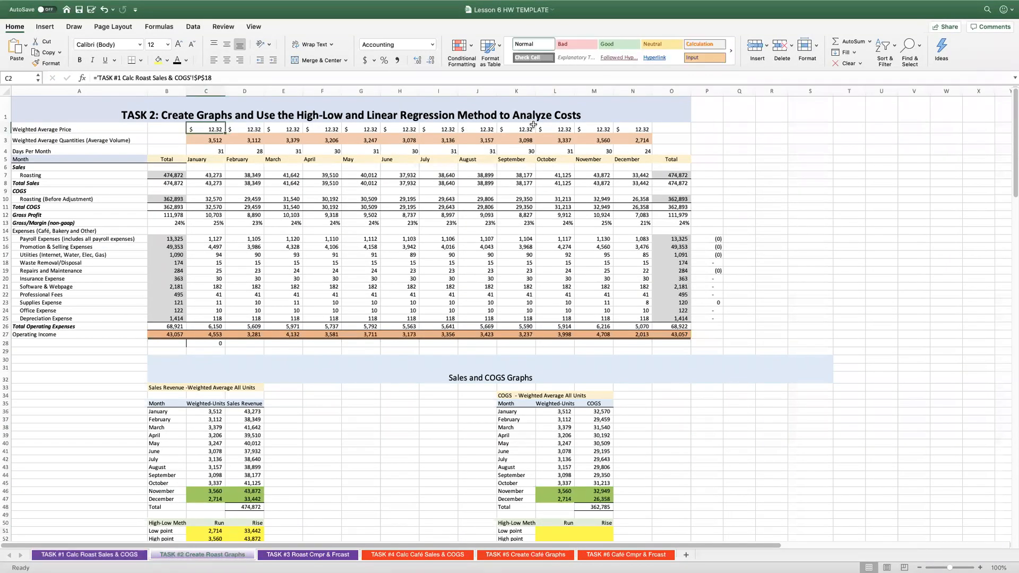
pyautogui.click(213, 140)
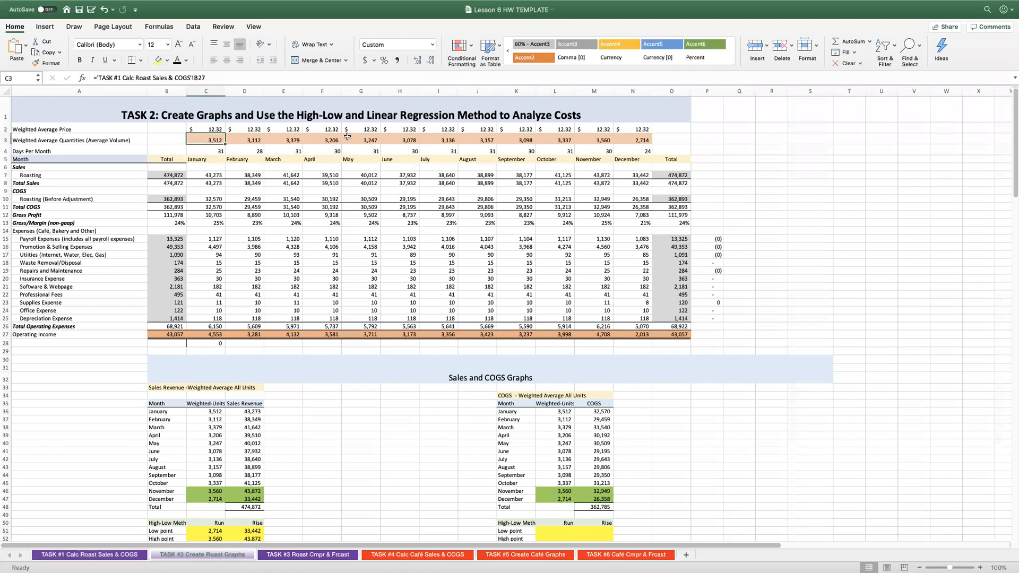
pyautogui.hscroll(1, 631, 139)
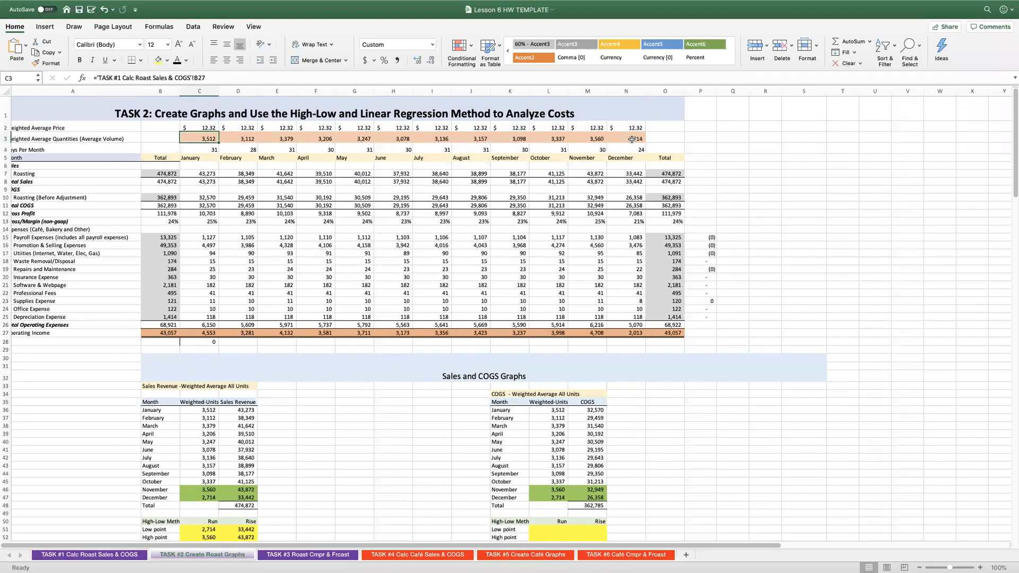
pyautogui.hscroll(-1, 635, 139)
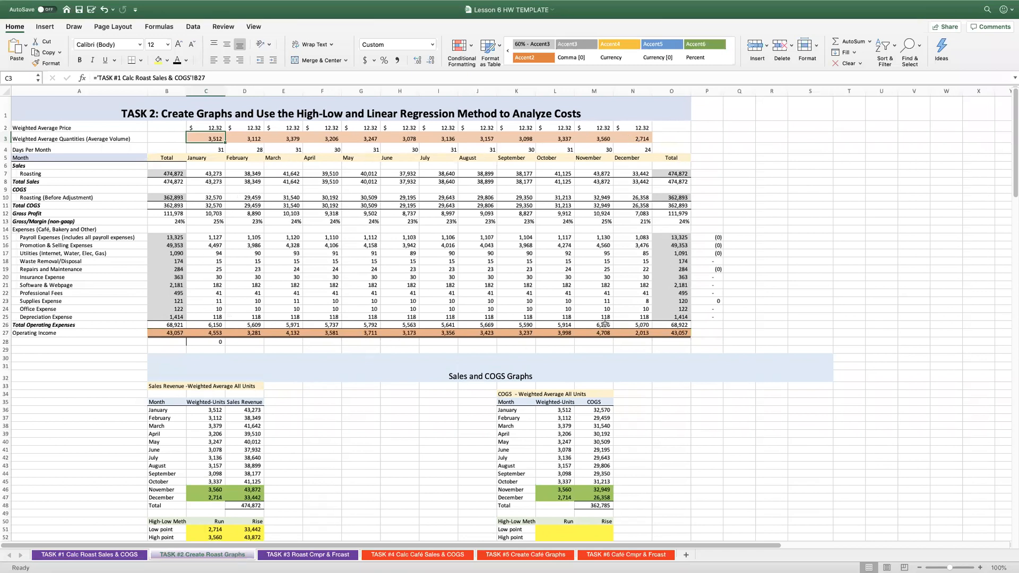
pyautogui.click(637, 333)
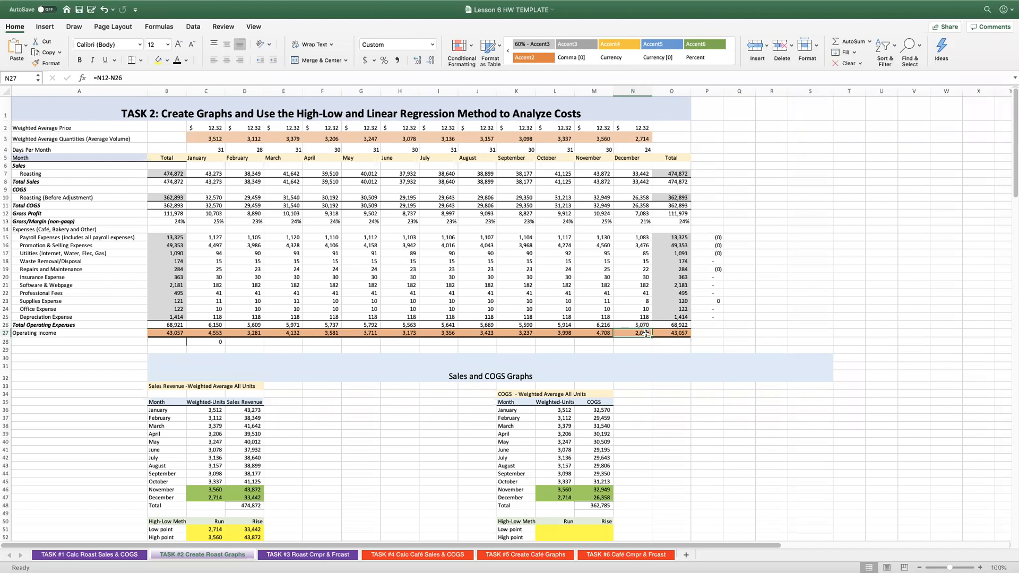
pyautogui.click(671, 333)
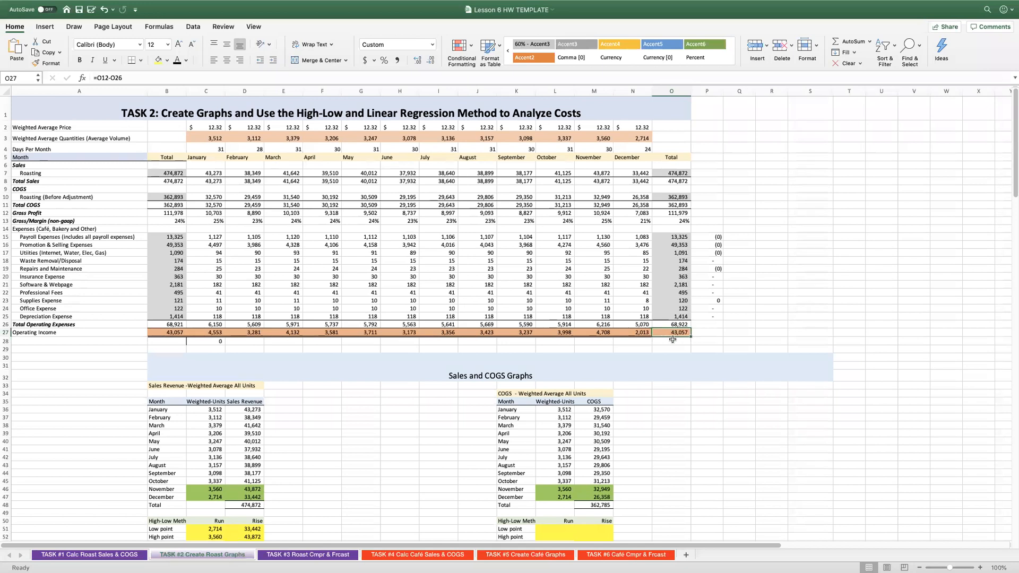
pyautogui.click(165, 333)
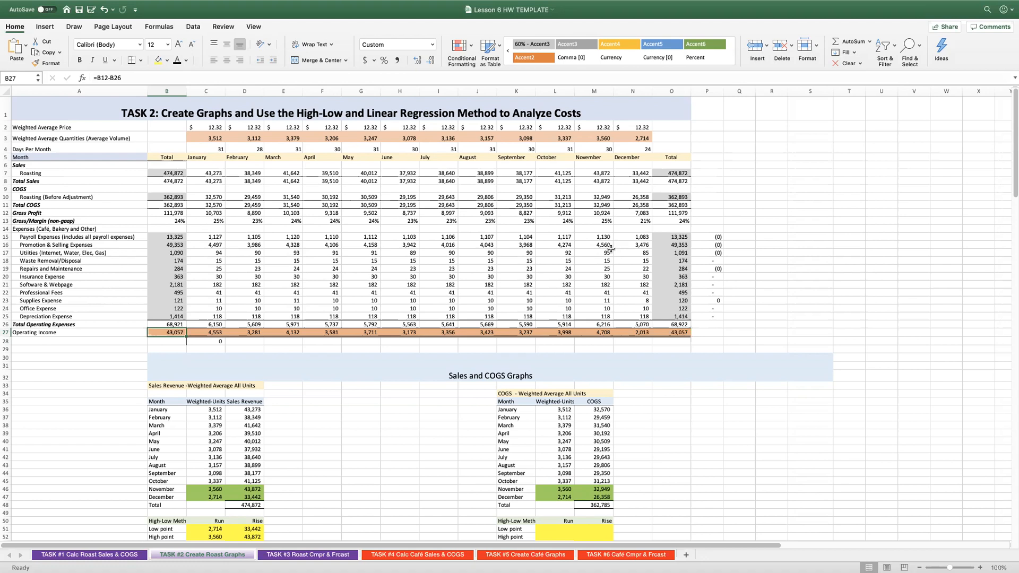
# Examine the months, weighted units and sales revenue formulas in the Sales Revenue table against the source rows above it.
pyautogui.scroll(-1, 361, 366)
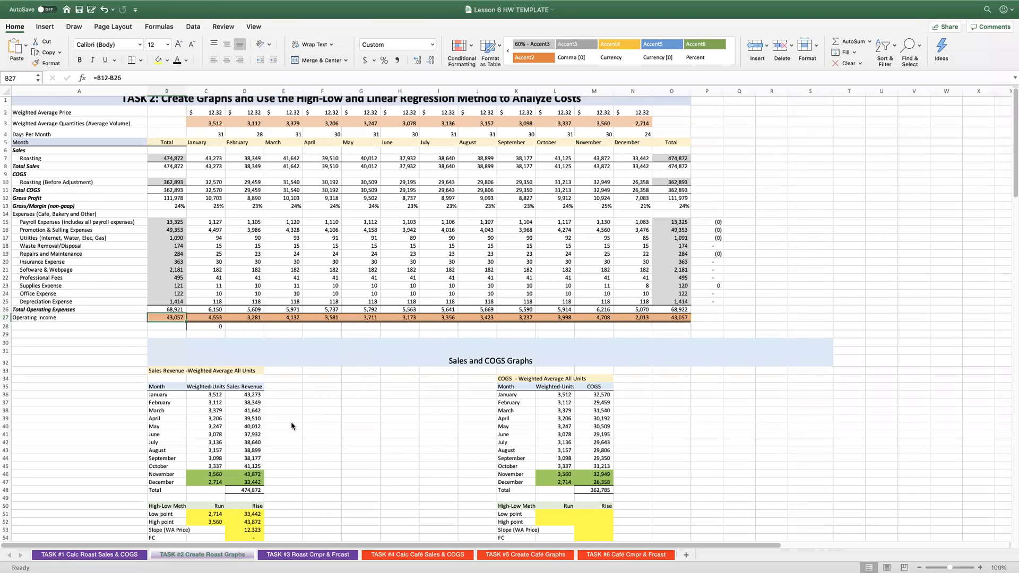
pyautogui.scroll(-1, 209, 412)
pyautogui.scroll(-5, 209, 413)
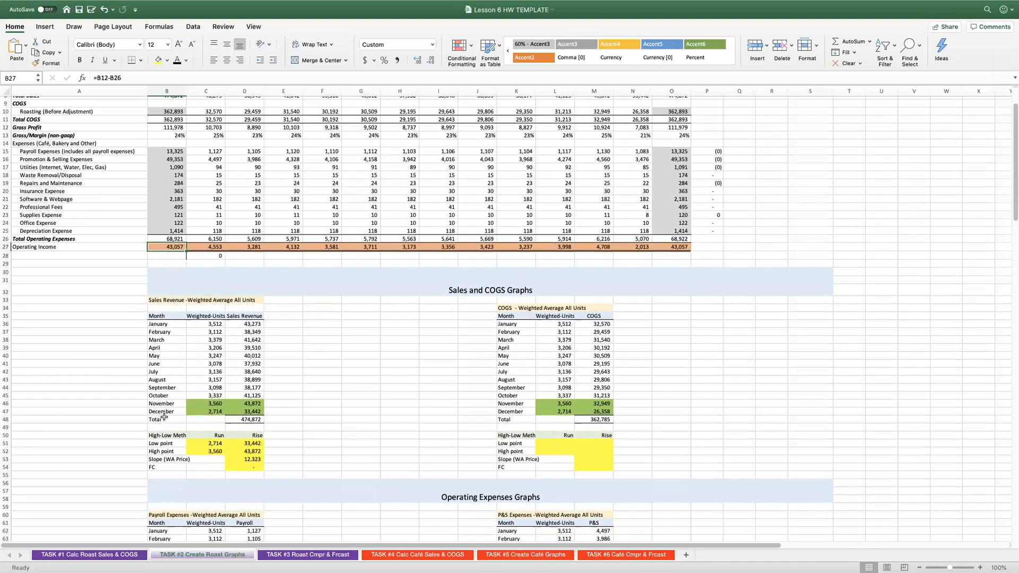
pyautogui.moveTo(165, 325); pyautogui.dragTo(171, 409)
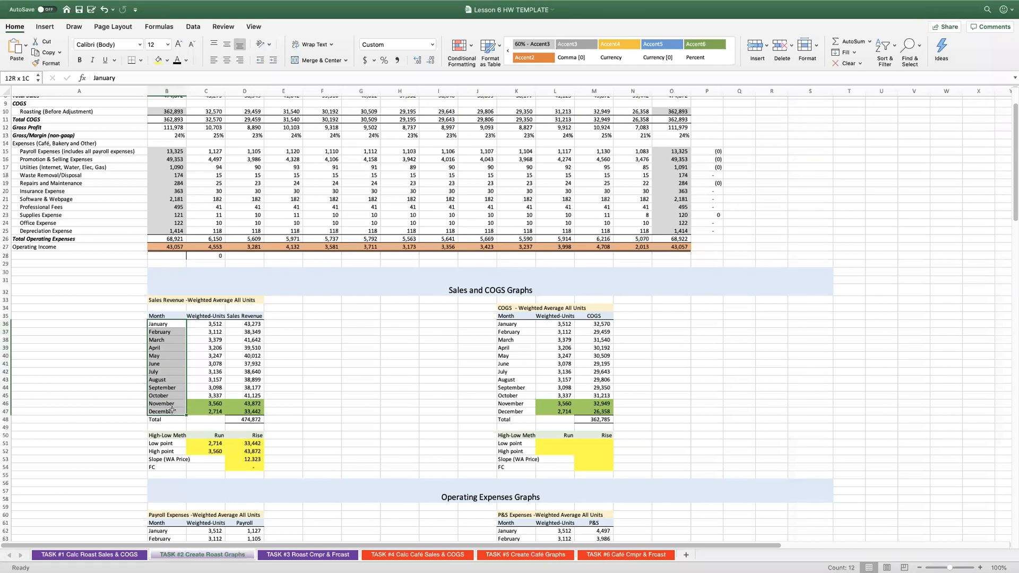
pyautogui.click(192, 326)
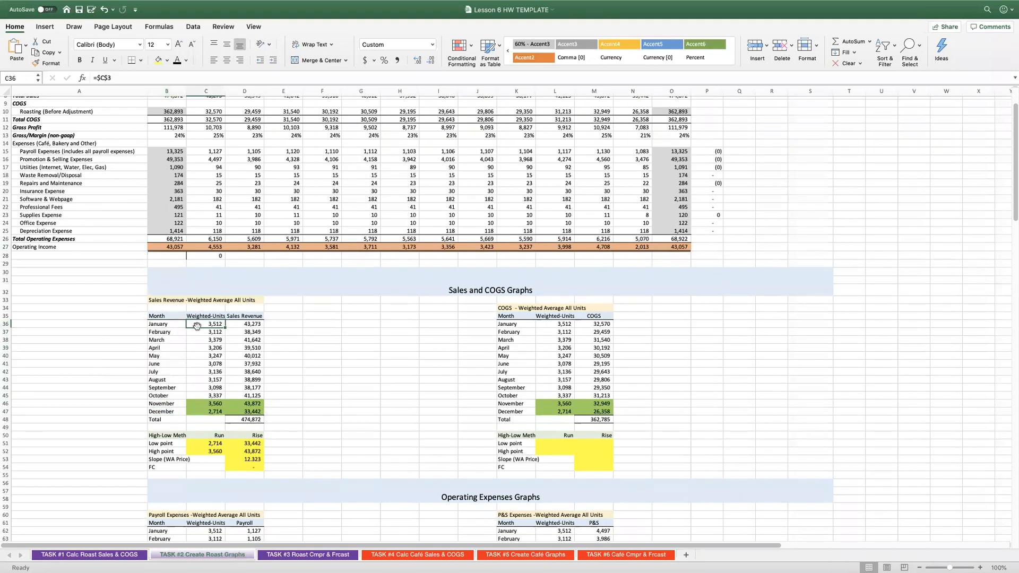
pyautogui.scroll(5, 312, 325)
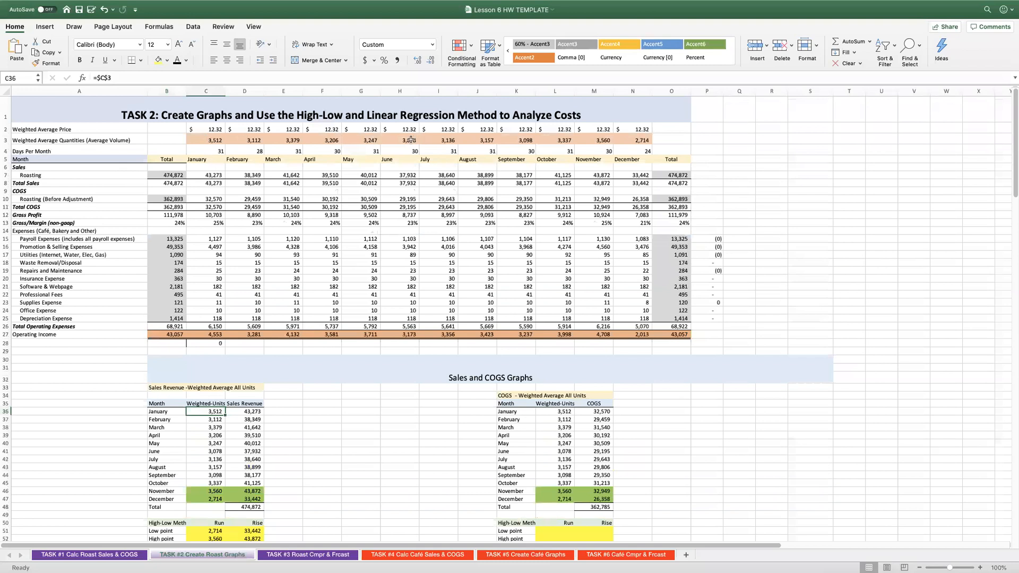
pyautogui.scroll(-2, 306, 382)
pyautogui.click(238, 380)
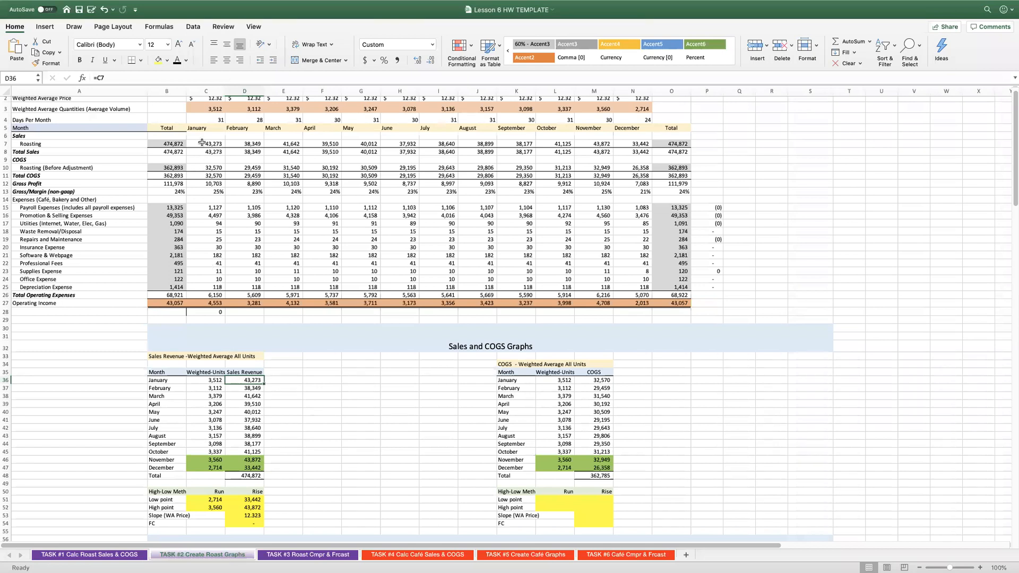
pyautogui.click(238, 388)
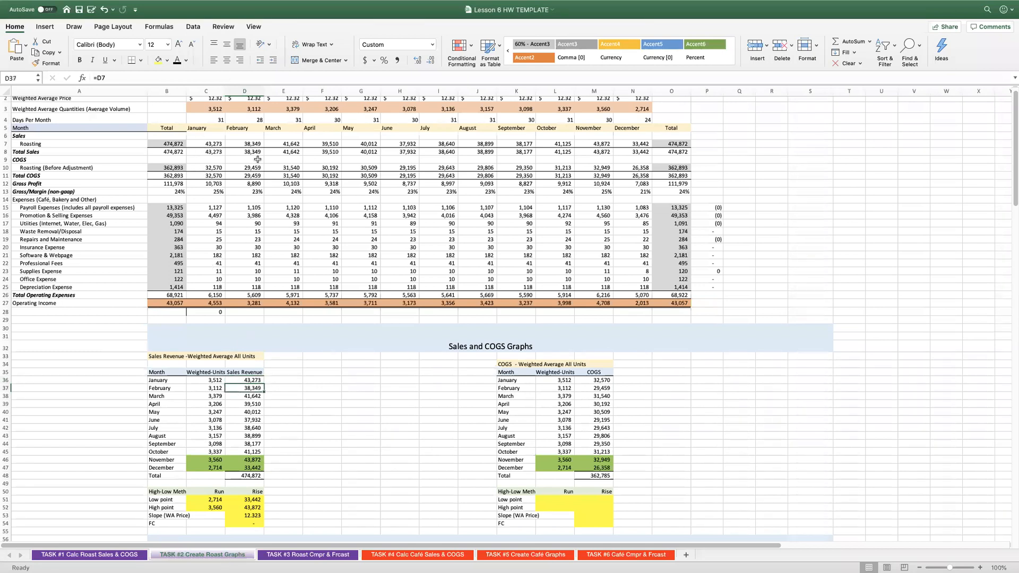
pyautogui.click(246, 397)
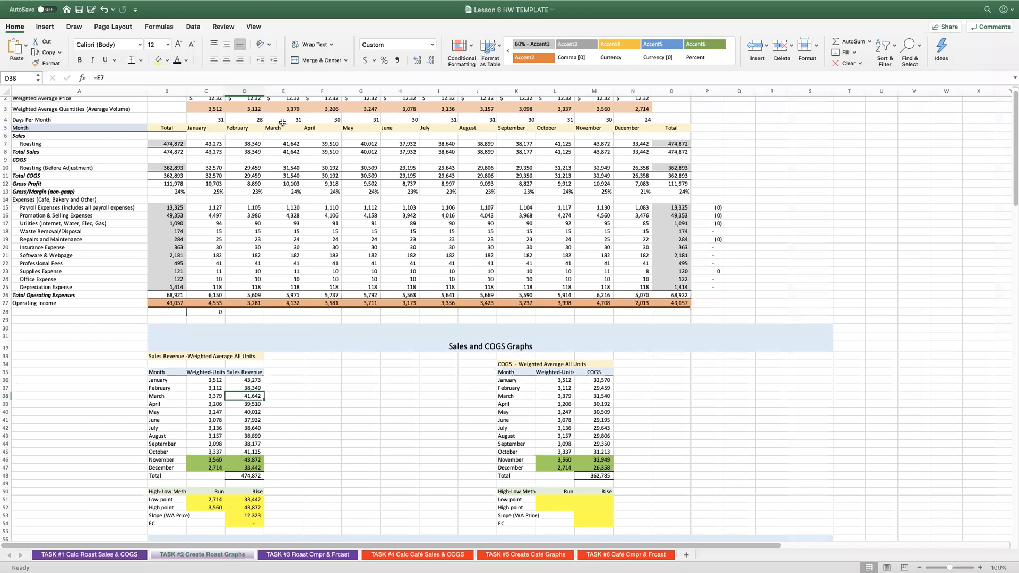
pyautogui.doubleClick(246, 404)
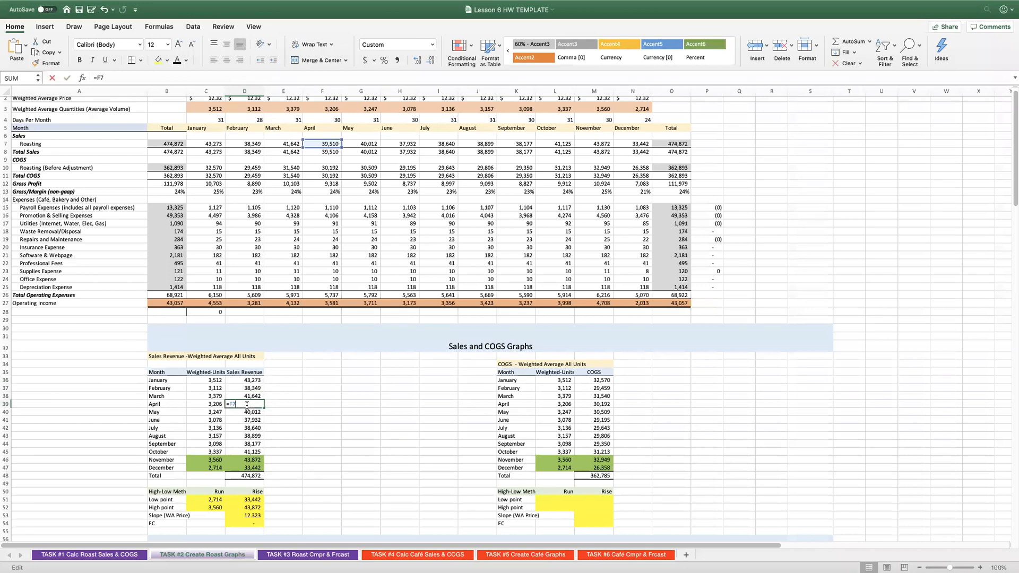
pyautogui.doubleClick(237, 412)
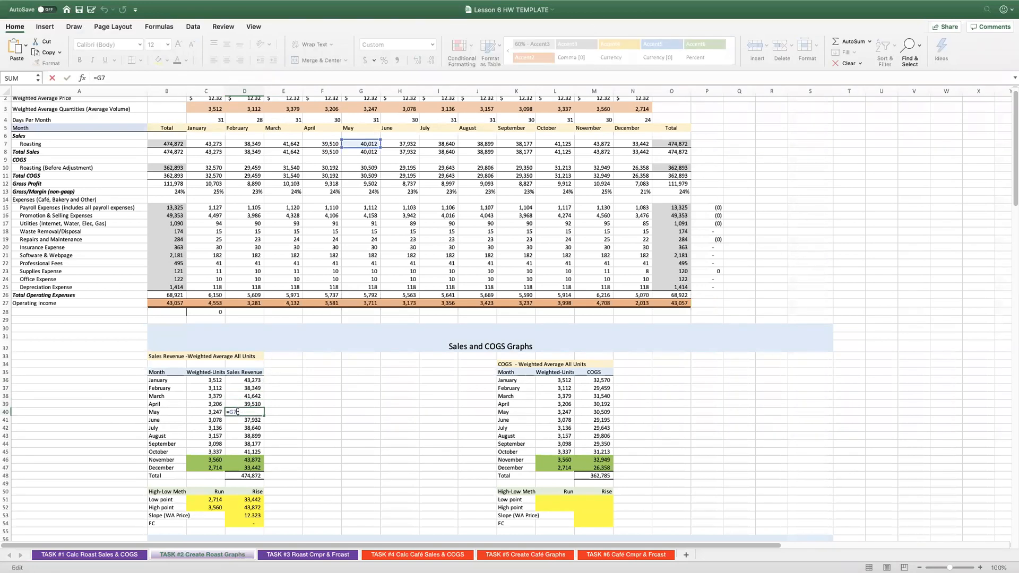
pyautogui.press('Escape')
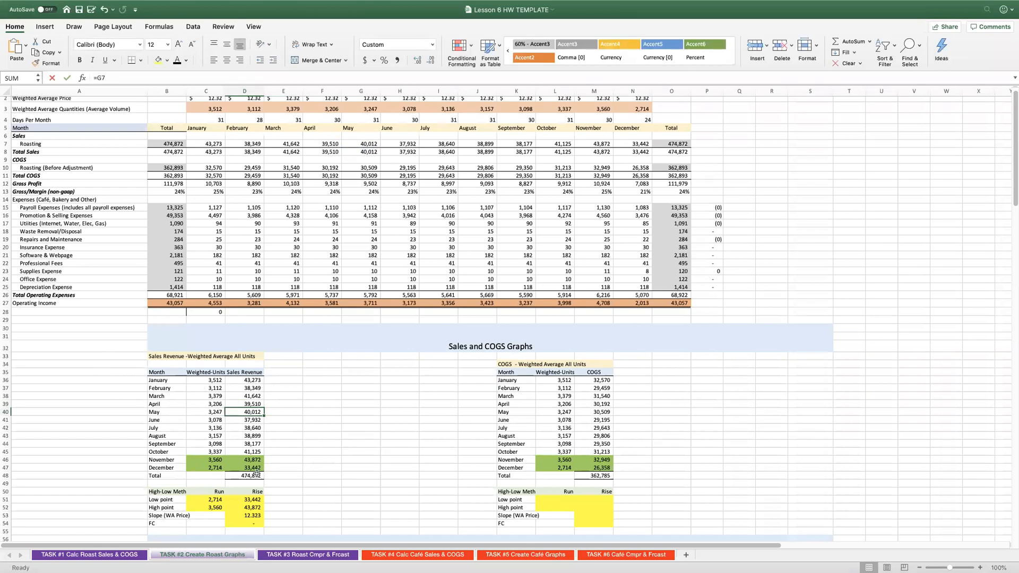
# Insert a scatter chart of C36:D47, place it beside the Sales Revenue table and stretch it down to about row 54.
pyautogui.moveTo(198, 380); pyautogui.dragTo(249, 468)
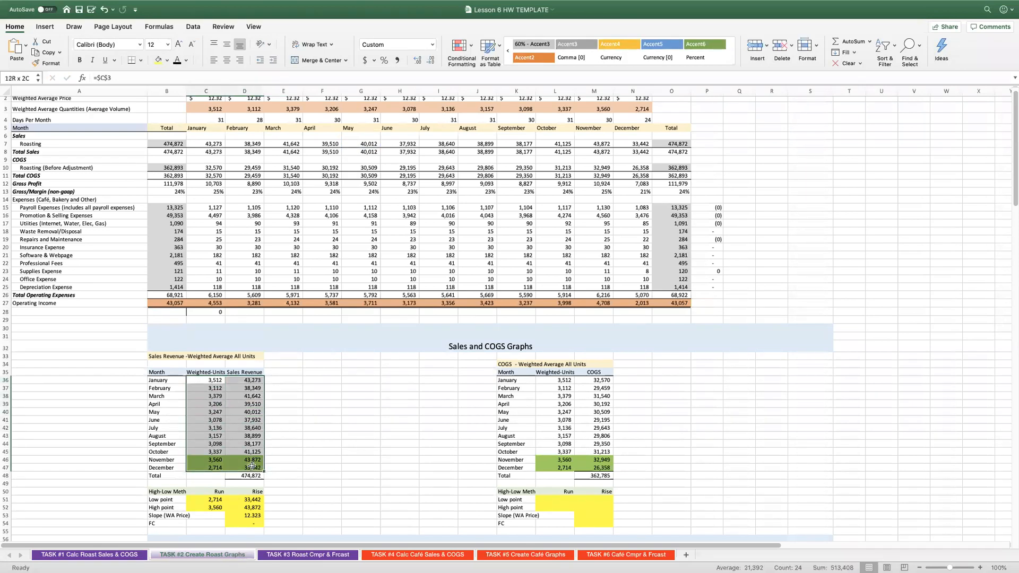
pyautogui.click(45, 27)
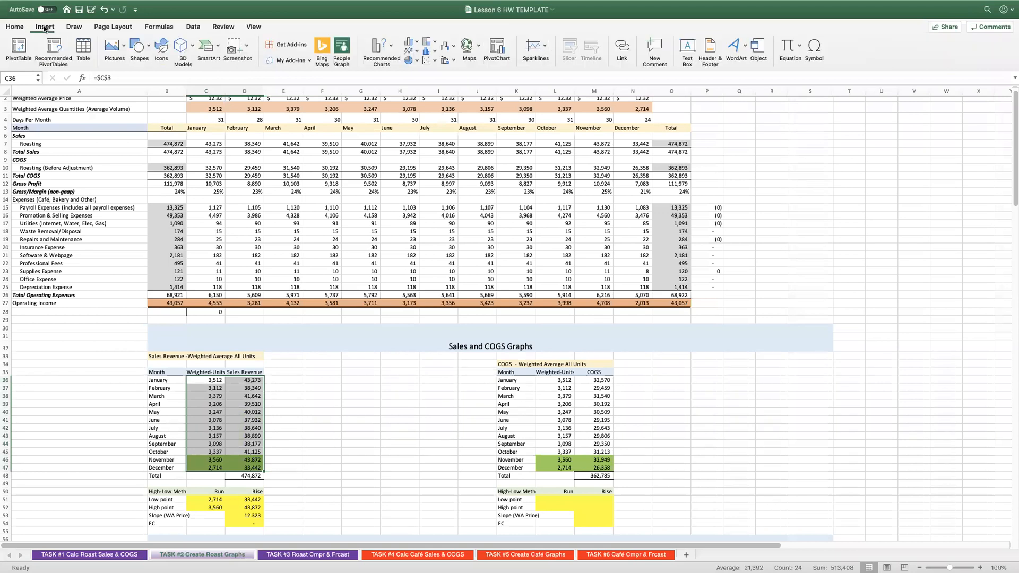
pyautogui.click(427, 62)
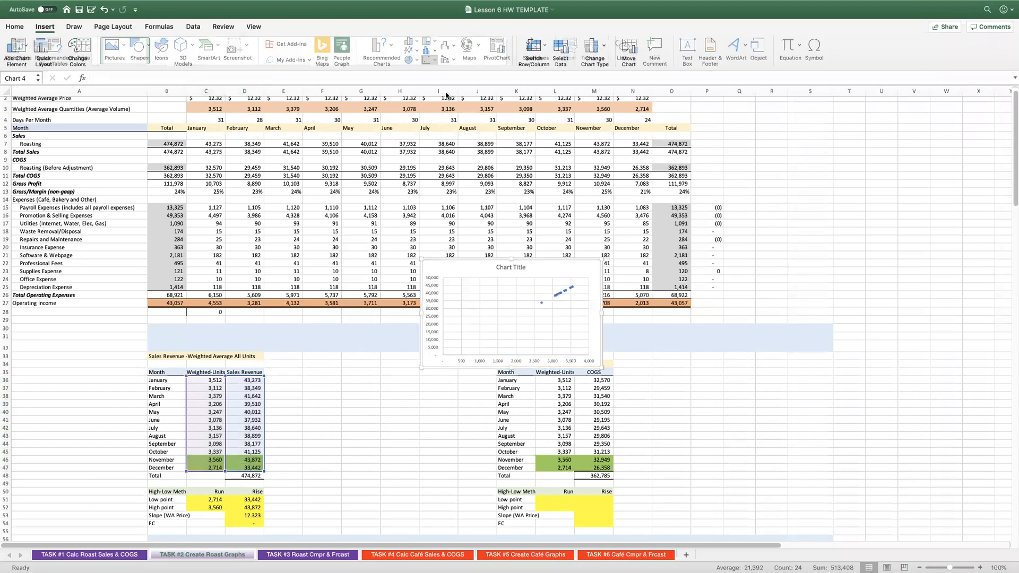
pyautogui.moveTo(446, 258); pyautogui.dragTo(306, 367)
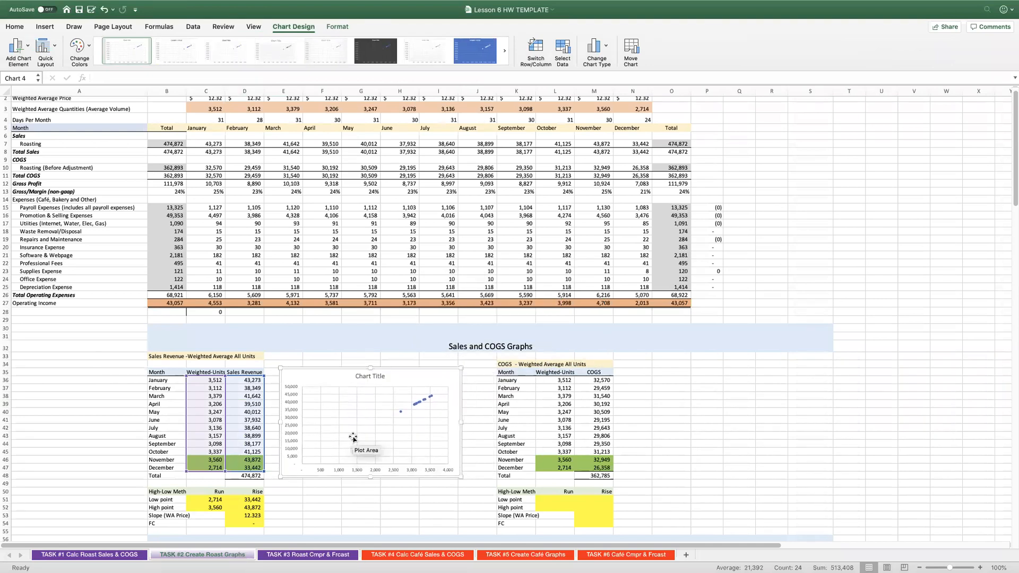
pyautogui.moveTo(370, 475); pyautogui.dragTo(369, 526)
# Replace the scatter chart's placeholder title with "Sales".
pyautogui.click(357, 376)
pyautogui.moveTo(355, 375); pyautogui.dragTo(389, 376)
pyautogui.write('Slaes')
pyautogui.press('BackSpace')
pyautogui.press('BackSpace')
pyautogui.press('BackSpace')
pyautogui.press('BackSpace')
pyautogui.press('BackSpace')
pyautogui.write('al')
pyautogui.press('BackSpace')
pyautogui.press('BackSpace')
pyautogui.write('S')
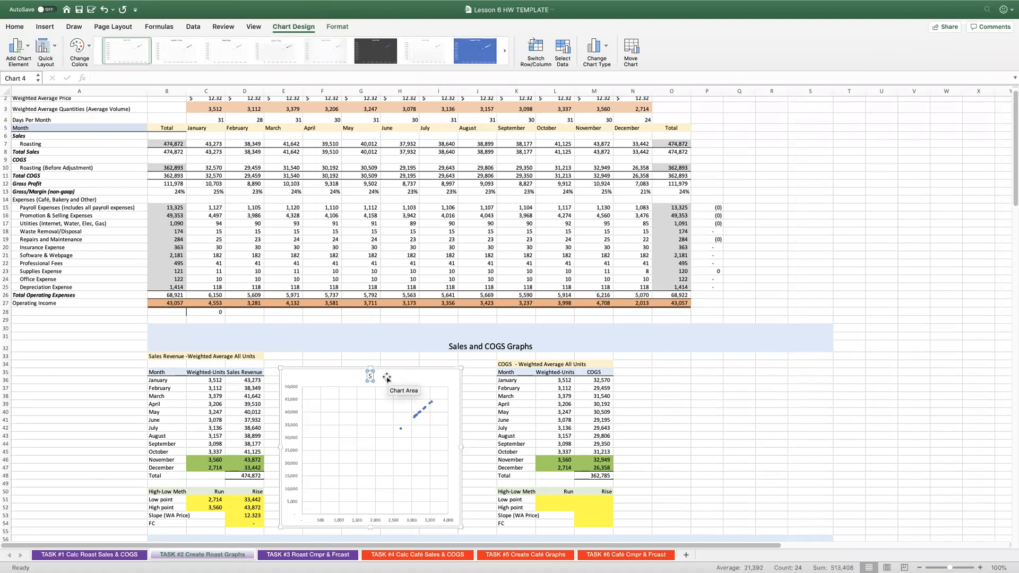
pyautogui.write('ales')
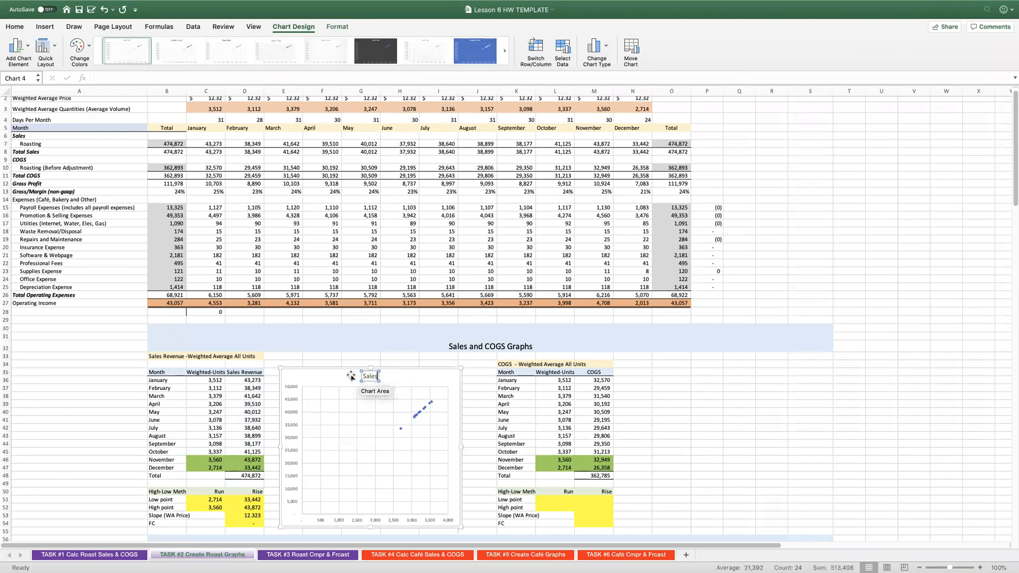
# Fill the Sales chart's background with light blue.
pyautogui.click(335, 377)
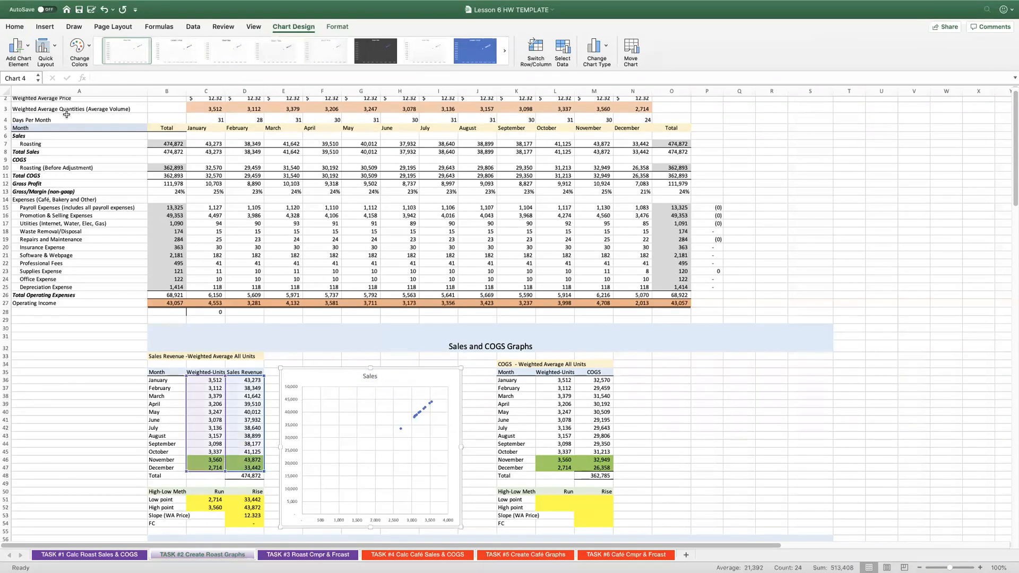
pyautogui.click(14, 27)
pyautogui.click(168, 62)
pyautogui.click(231, 128)
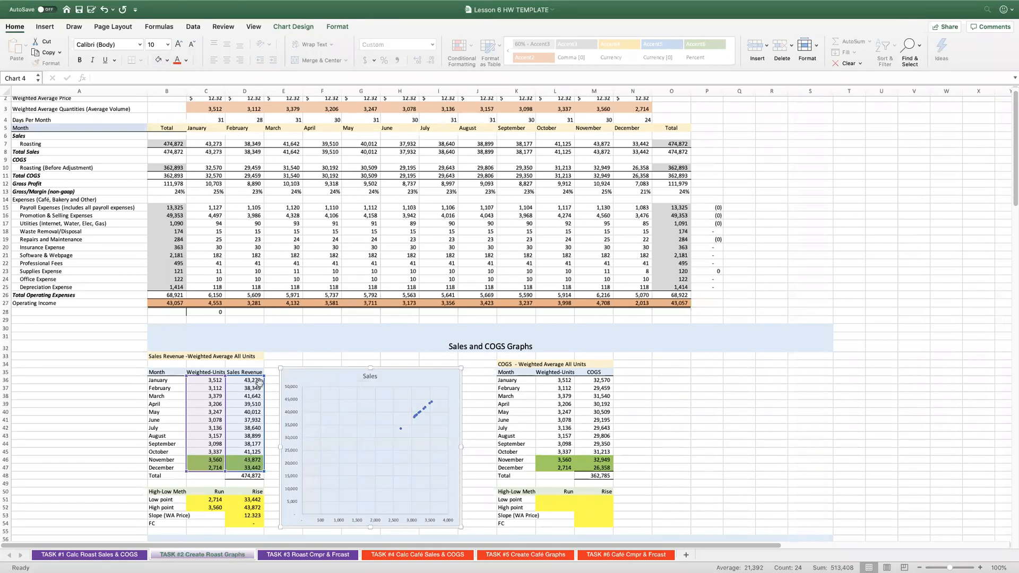
# Add a linear trendline to the Sales chart with its equation and R-squared displayed, and move that label up beside the title.
pyautogui.click(294, 513)
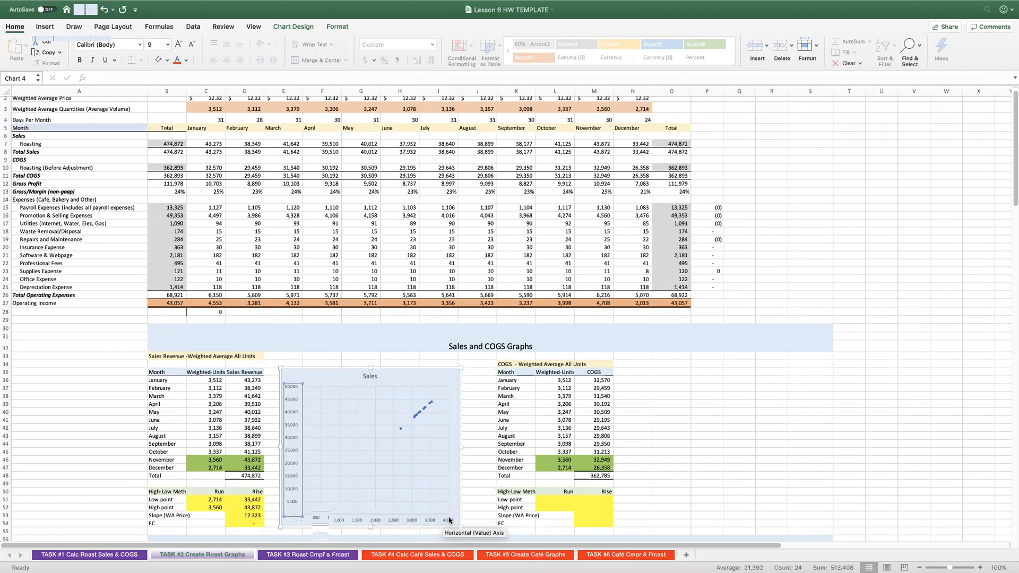
pyautogui.rightClick(400, 430)
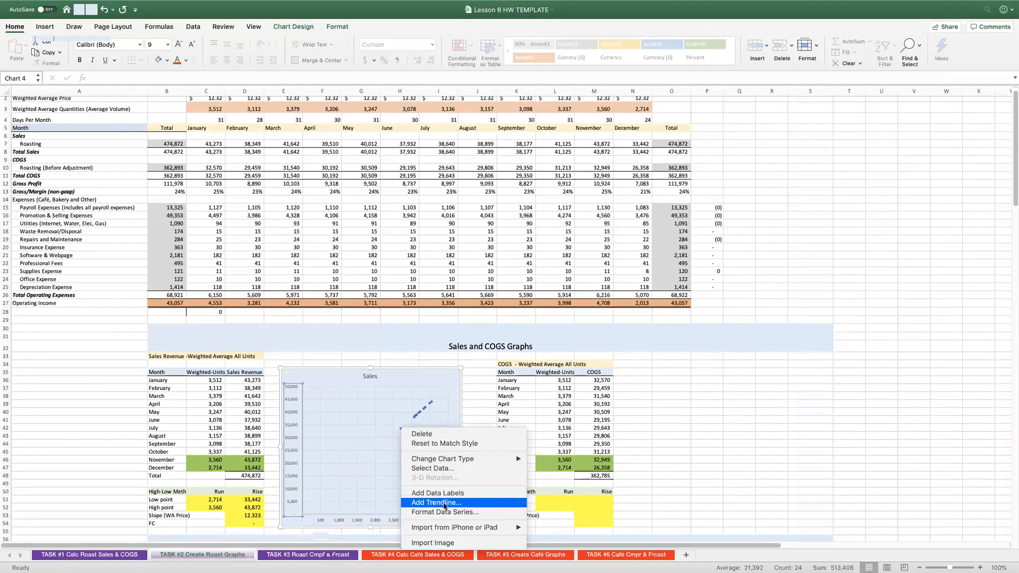
pyautogui.click(444, 504)
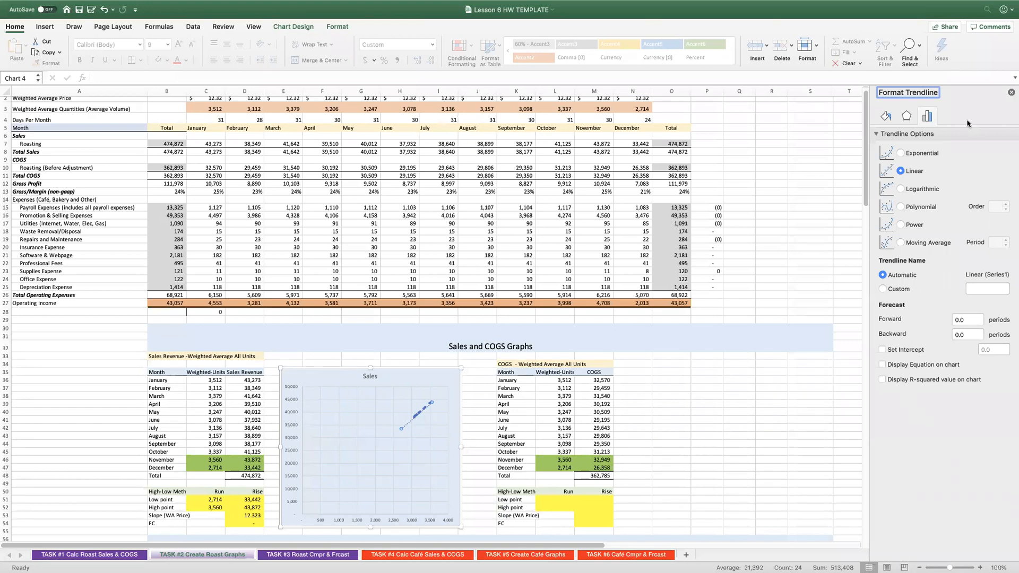
pyautogui.click(927, 366)
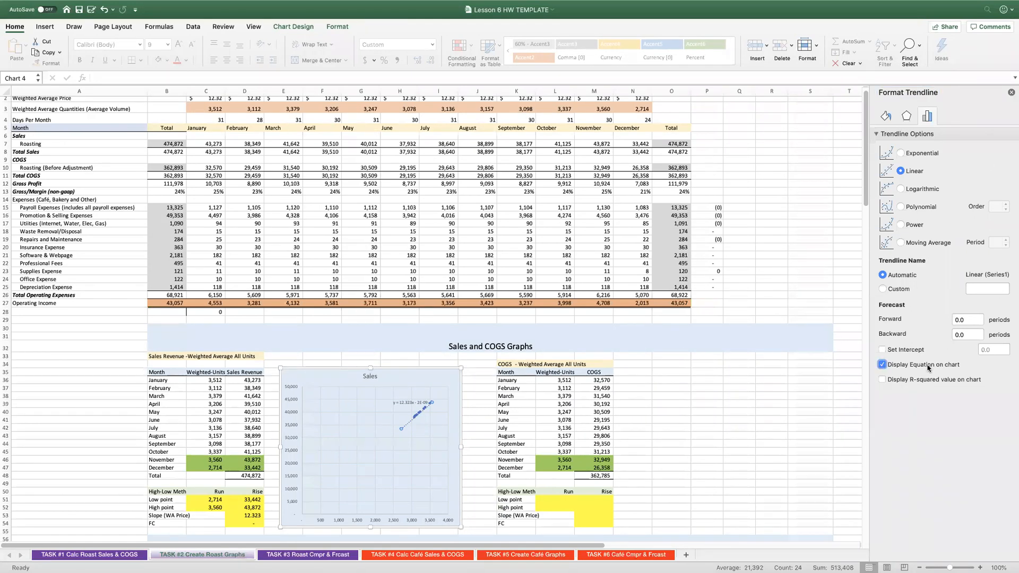
pyautogui.click(914, 380)
pyautogui.click(402, 399)
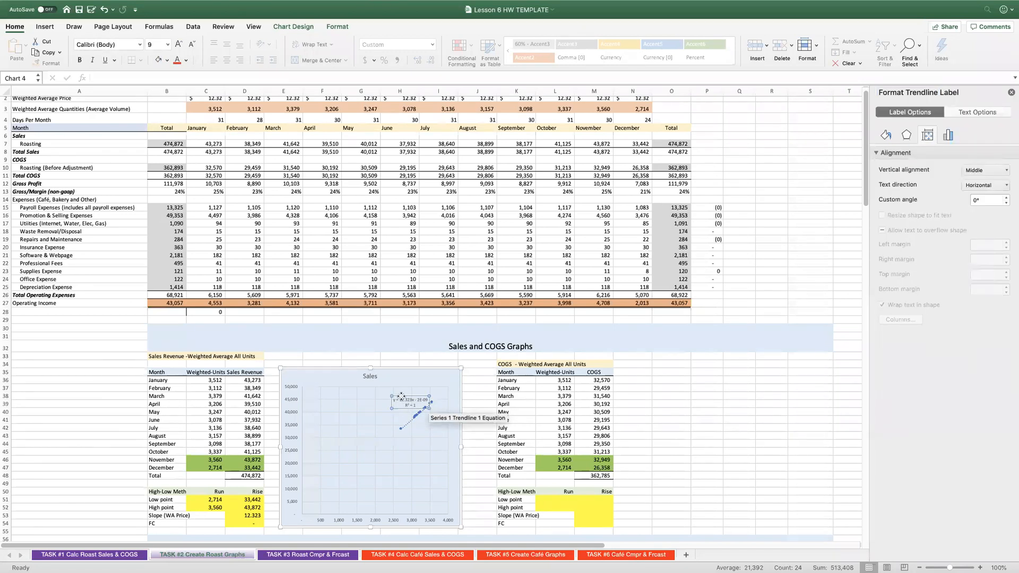
pyautogui.moveTo(402, 392); pyautogui.dragTo(411, 373)
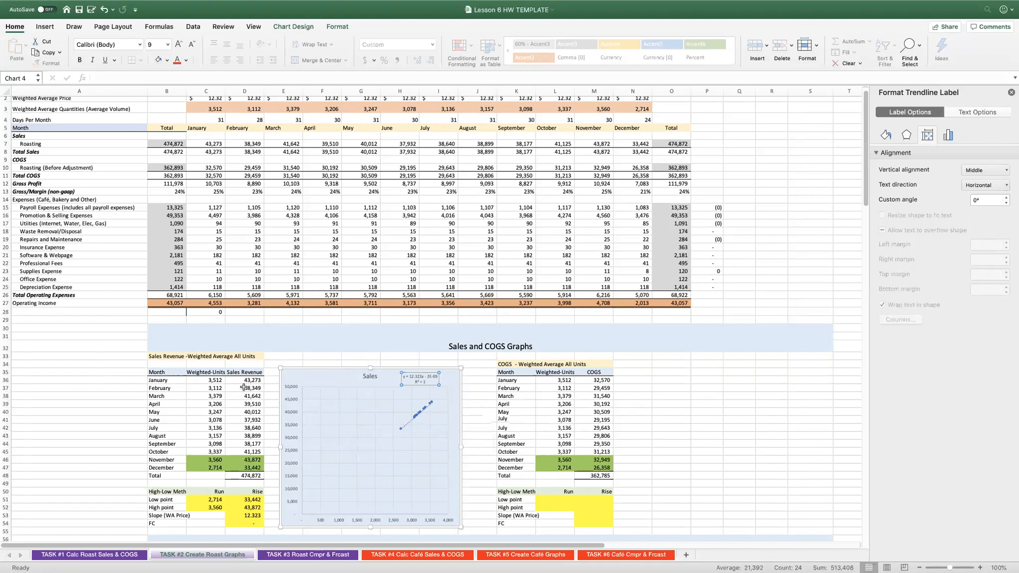
pyautogui.moveTo(213, 380); pyautogui.dragTo(248, 381)
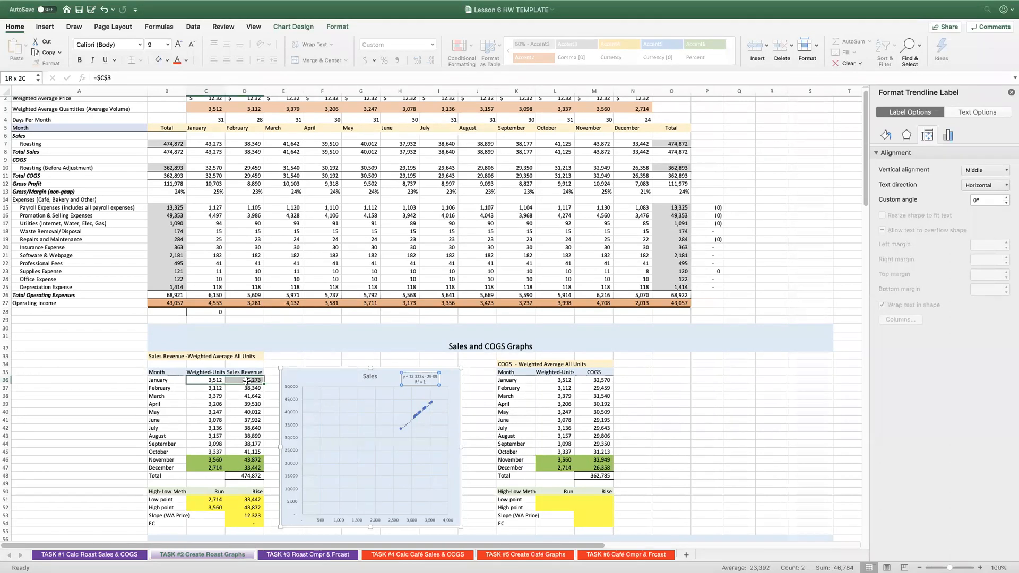
pyautogui.moveTo(220, 389); pyautogui.dragTo(237, 405)
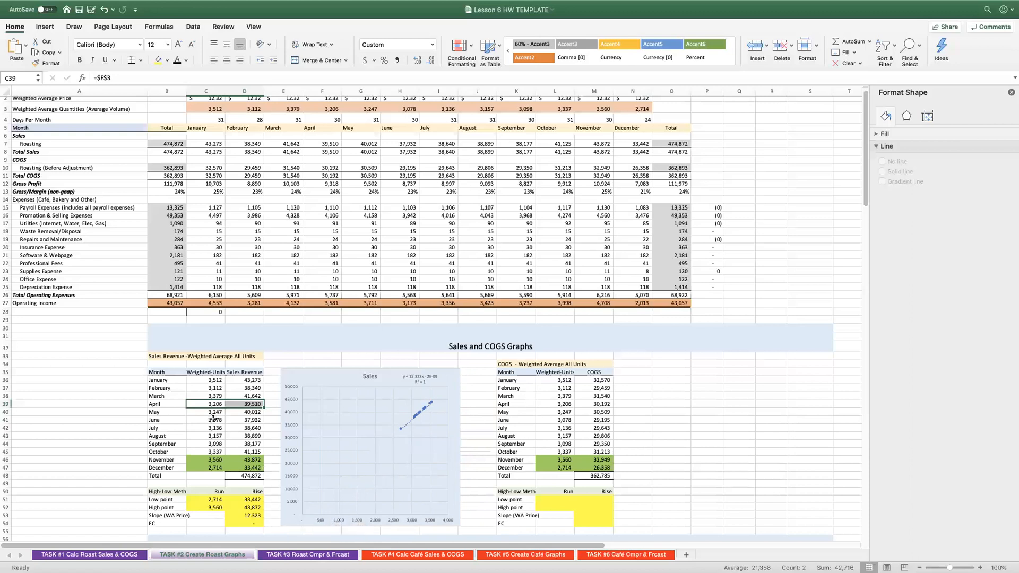
# Clear the existing low point, high point, slope and FC entries from the Sales Revenue High-Low table.
pyautogui.scroll(-1, 216, 397)
pyautogui.scroll(-1, 216, 397)
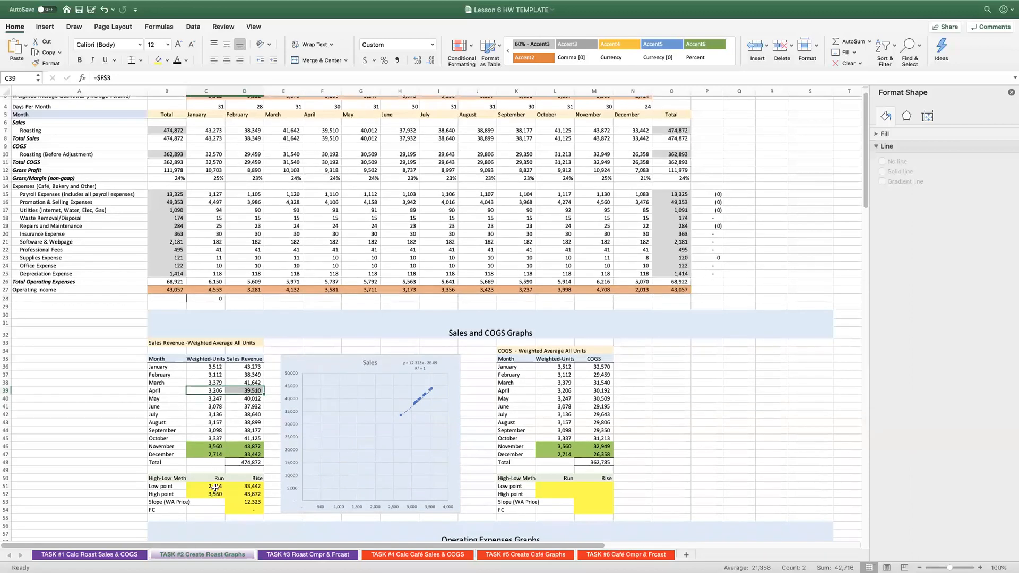
pyautogui.click(215, 486)
pyautogui.press('Delete')
pyautogui.press('Down')
pyautogui.press('Delete')
pyautogui.press('Down')
pyautogui.press('Up')
pyautogui.press('Up')
pyautogui.press('Right')
pyautogui.press('Delete')
pyautogui.press('Down')
pyautogui.press('Delete')
pyautogui.press('Down')
pyautogui.press('Delete')
# Calculate the low point run in C51 as the minimum of the weighted units, =MIN(C36:C47).
pyautogui.press('Down')
pyautogui.press('Delete')
pyautogui.press('Up')
pyautogui.press('Up')
pyautogui.press('Up')
pyautogui.press('Up')
pyautogui.press('Left')
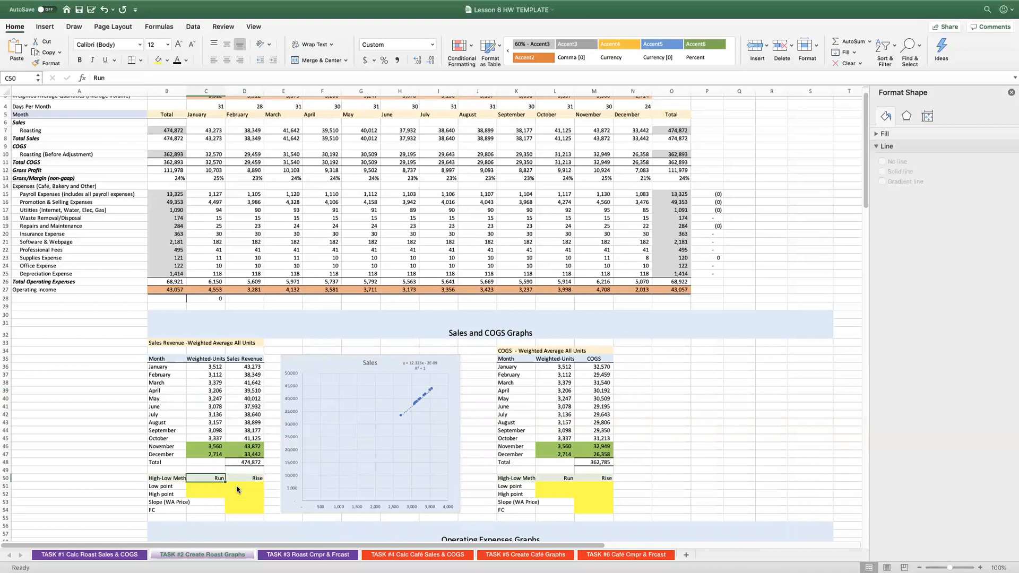
pyautogui.press('Down')
pyautogui.write('=min')
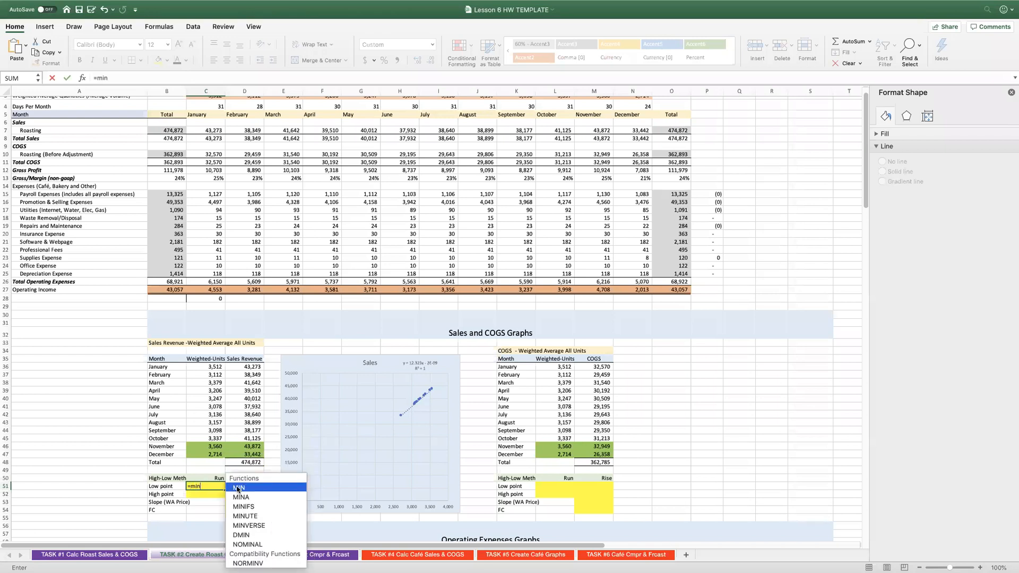
pyautogui.write('(')
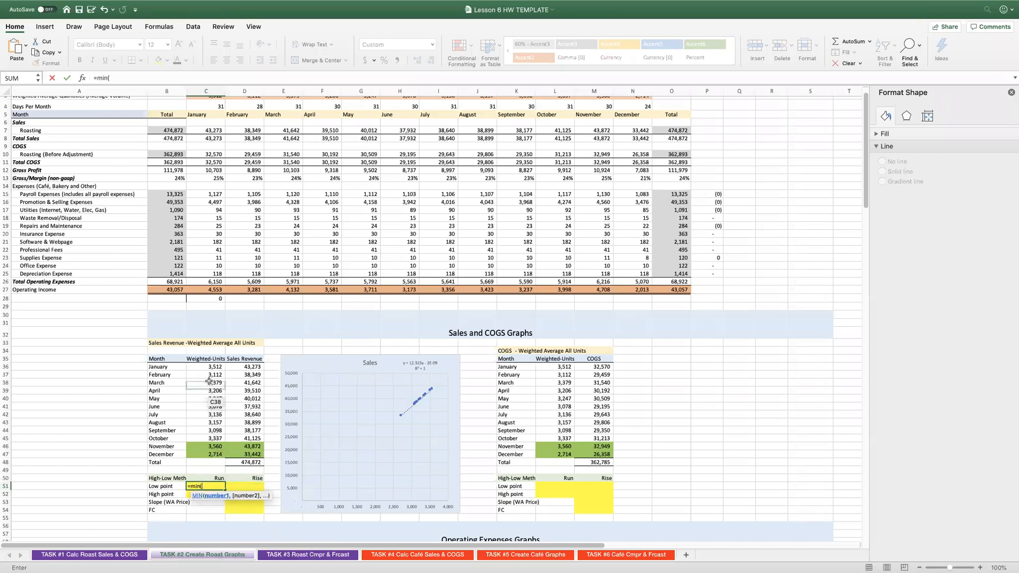
pyautogui.moveTo(205, 366); pyautogui.dragTo(203, 455)
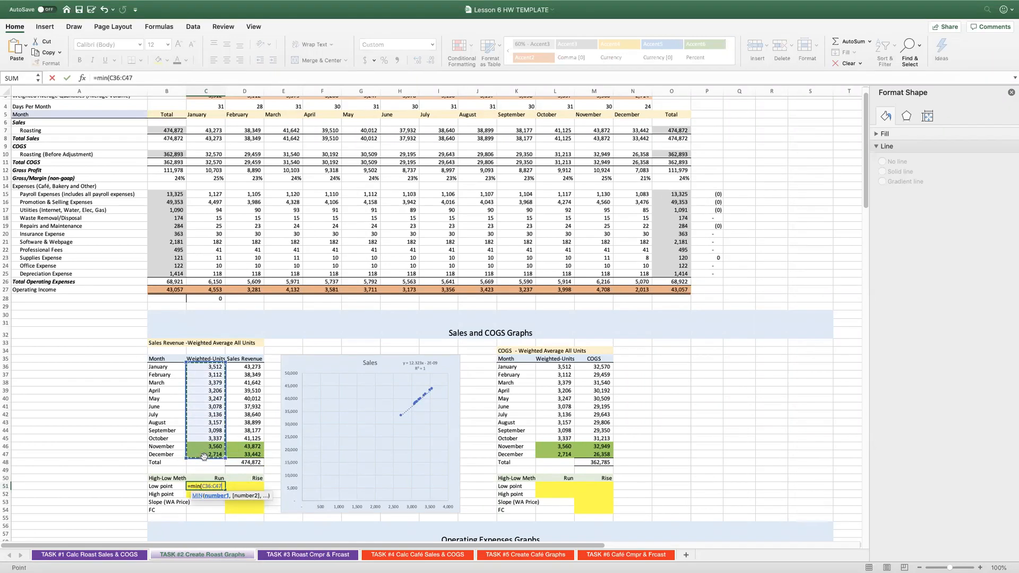
pyautogui.write(')')
pyautogui.press('Return')
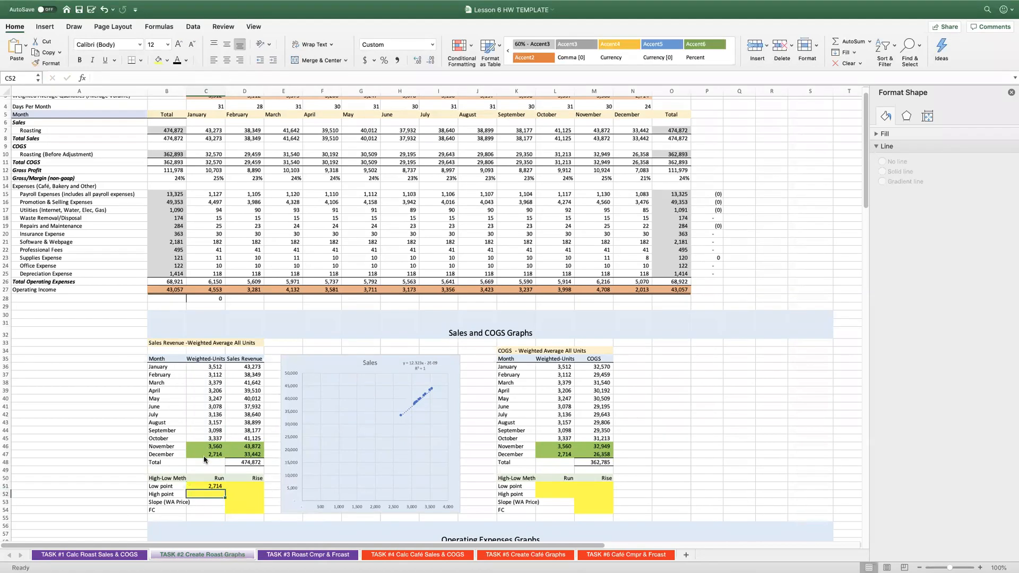
# Calculate the high point run in C52 as the maximum of the weighted units, =MAX(C36:C47).
pyautogui.write('=max')
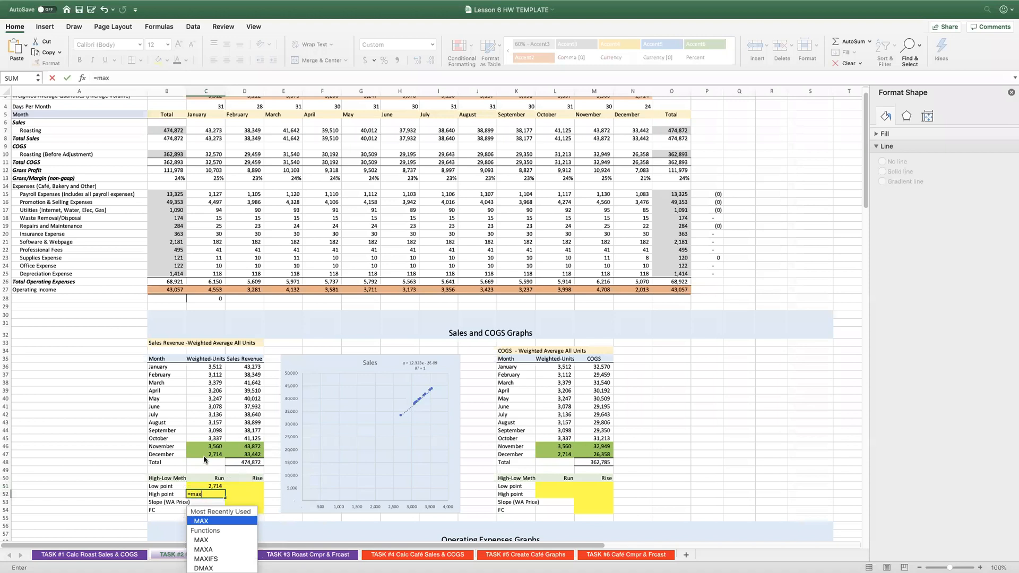
pyautogui.write('(')
pyautogui.moveTo(207, 366); pyautogui.dragTo(211, 456)
pyautogui.write(')')
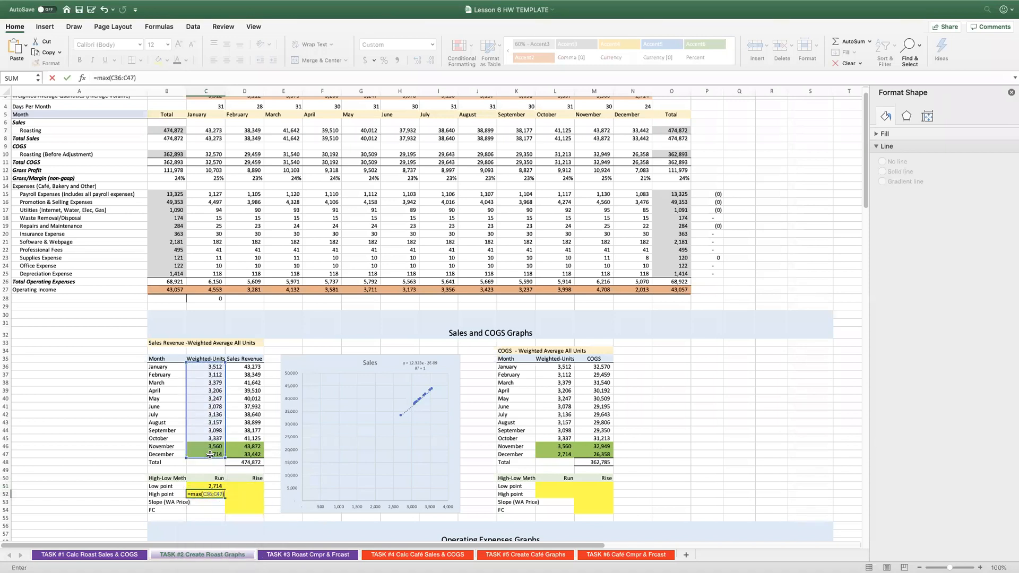
pyautogui.press('Return')
pyautogui.press('Up')
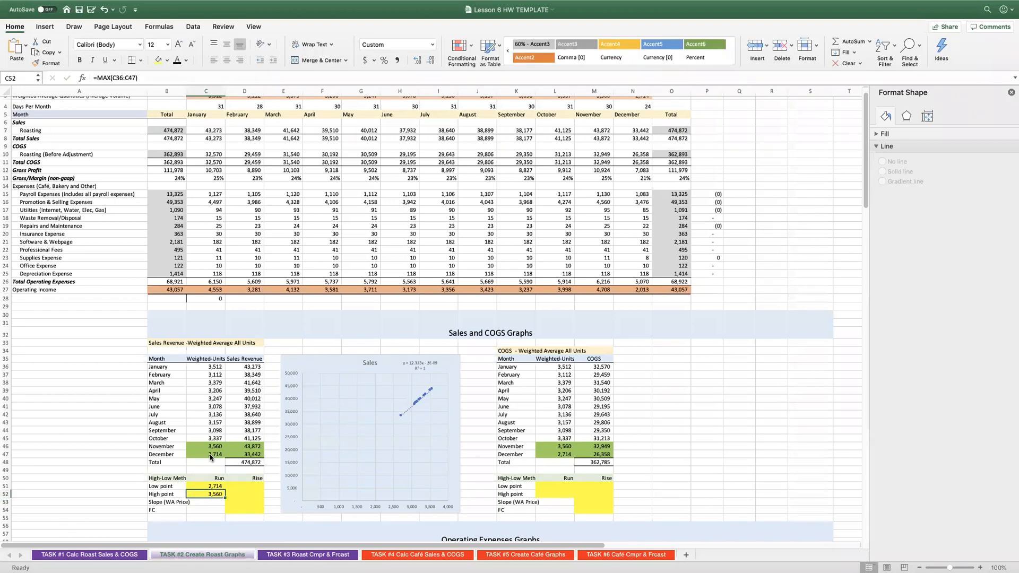
# Compare the low and high point runs with the November and December units and sales revenue in the table above.
pyautogui.click(210, 446)
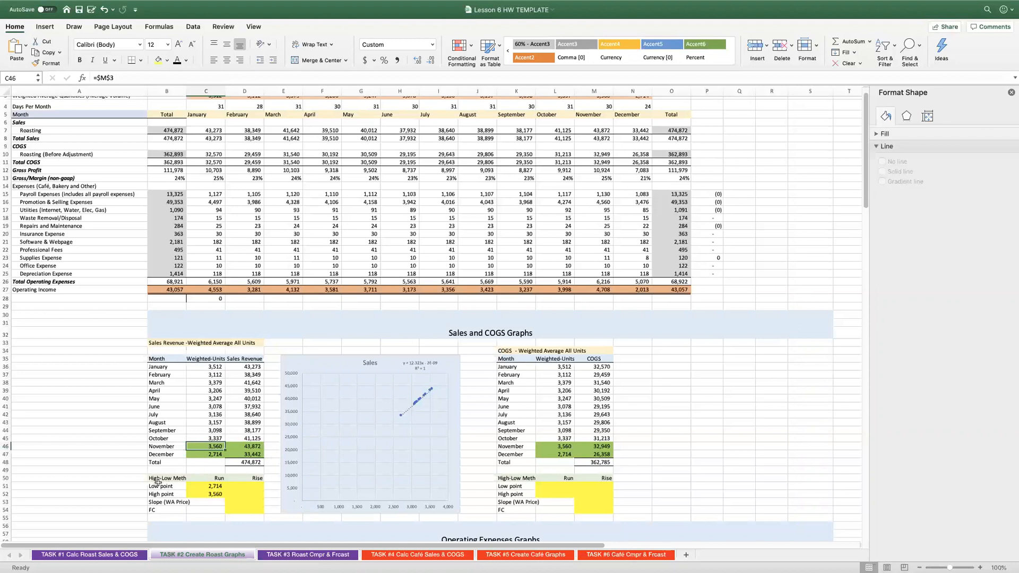
pyautogui.click(213, 487)
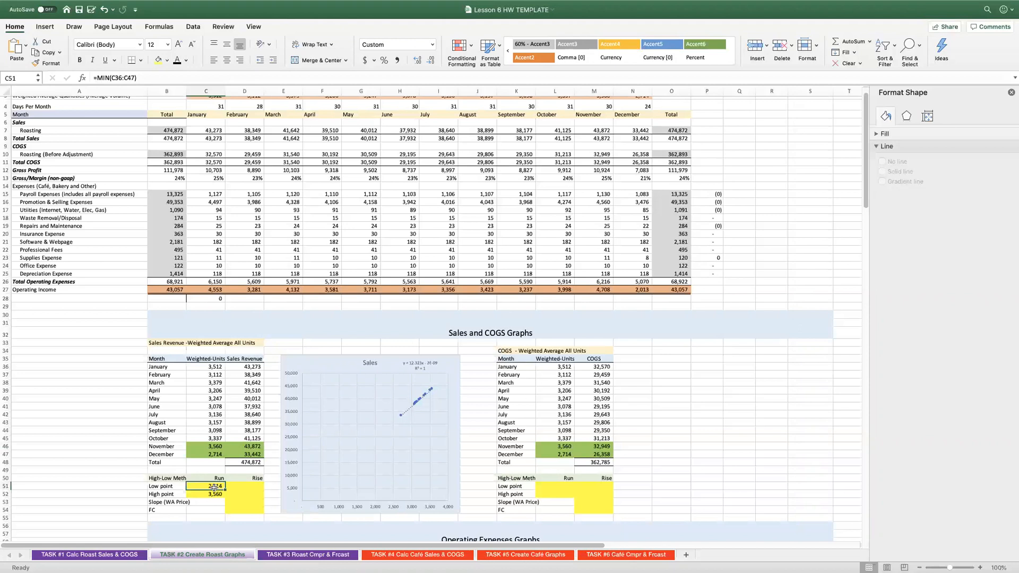
pyautogui.click(245, 486)
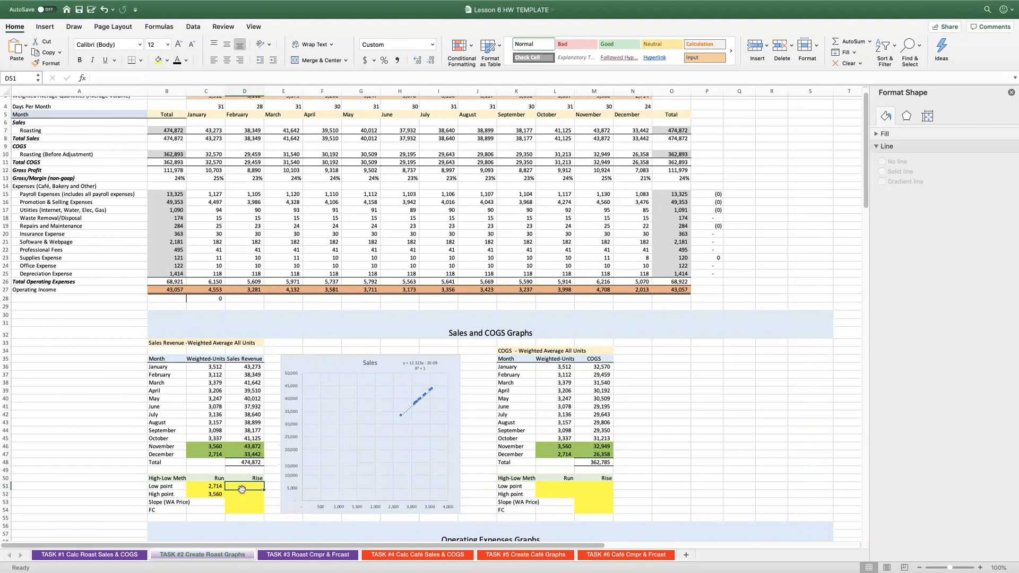
pyautogui.click(239, 455)
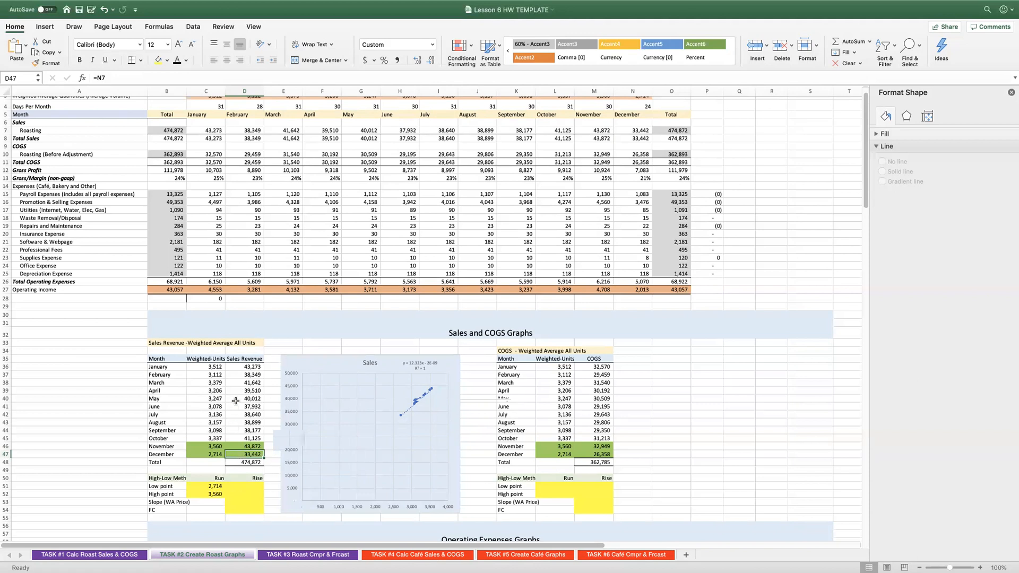
pyautogui.moveTo(205, 456); pyautogui.dragTo(229, 454)
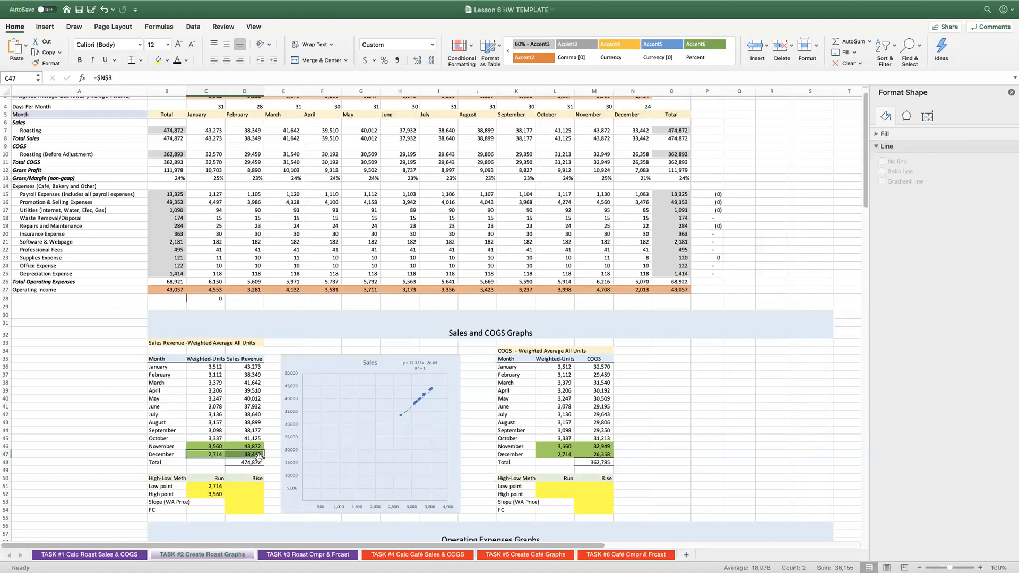
# Link the low point rise in D51 to December's sales revenue (D47) and the high point rise in D52 to November's (D46).
pyautogui.click(243, 486)
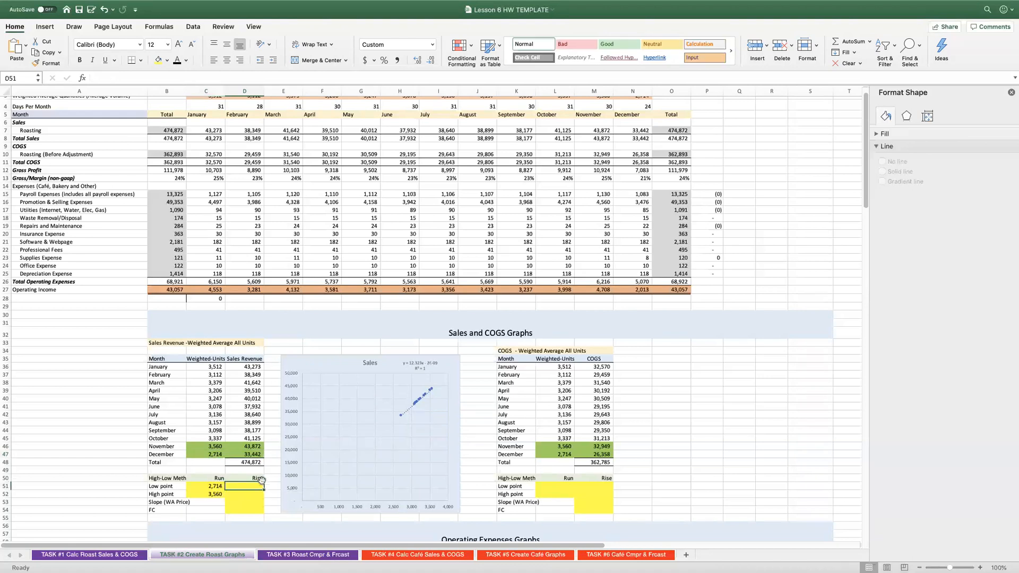
pyautogui.write('=')
pyautogui.click(254, 455)
pyautogui.press('Return')
pyautogui.write('=')
pyautogui.click(253, 447)
pyautogui.press('Return')
# Calculate the Slope (WA Price) in D53 with the formula =(D52-D51)/(C52-C51).
pyautogui.click(237, 494)
pyautogui.click(244, 502)
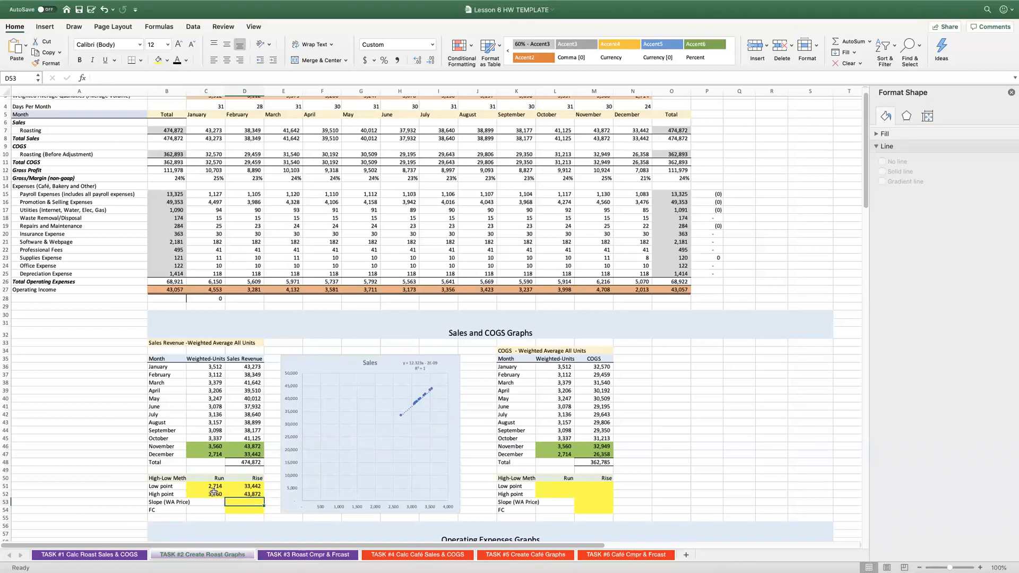
pyautogui.write('=(')
pyautogui.click(229, 494)
pyautogui.write('-')
pyautogui.click(228, 487)
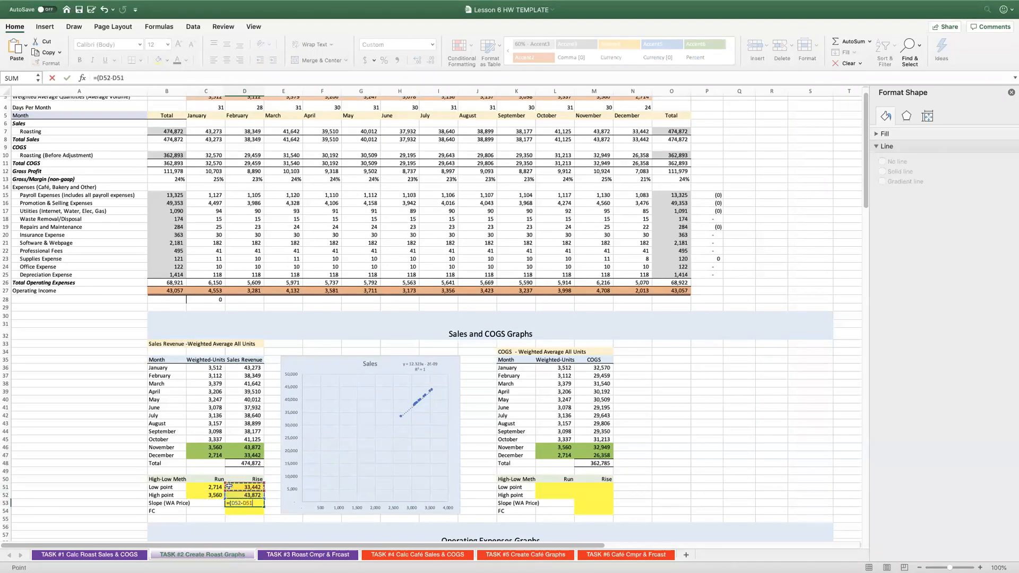
pyautogui.write(')/(')
pyautogui.click(215, 495)
pyautogui.write('-')
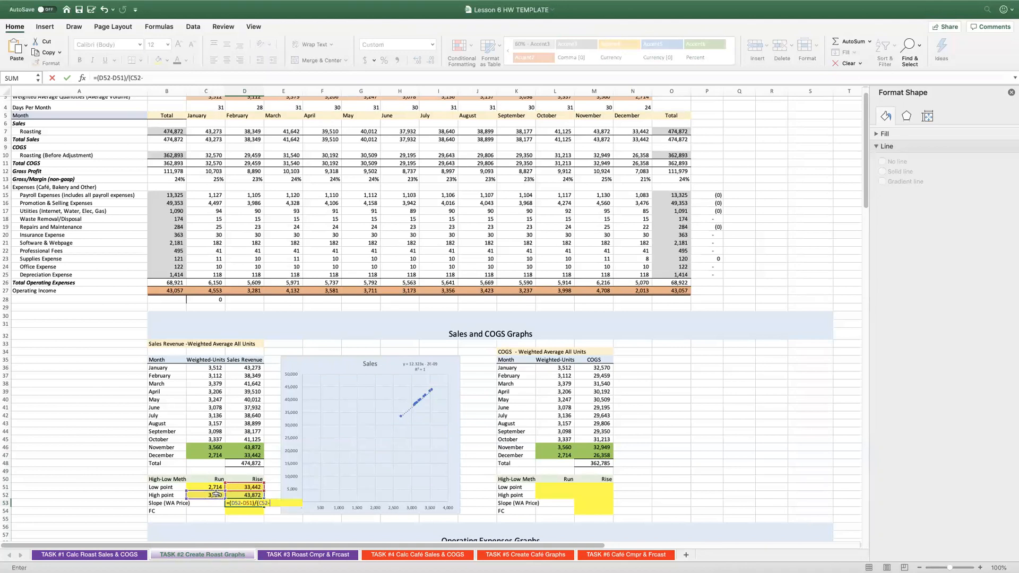
pyautogui.click(214, 486)
pyautogui.write(')')
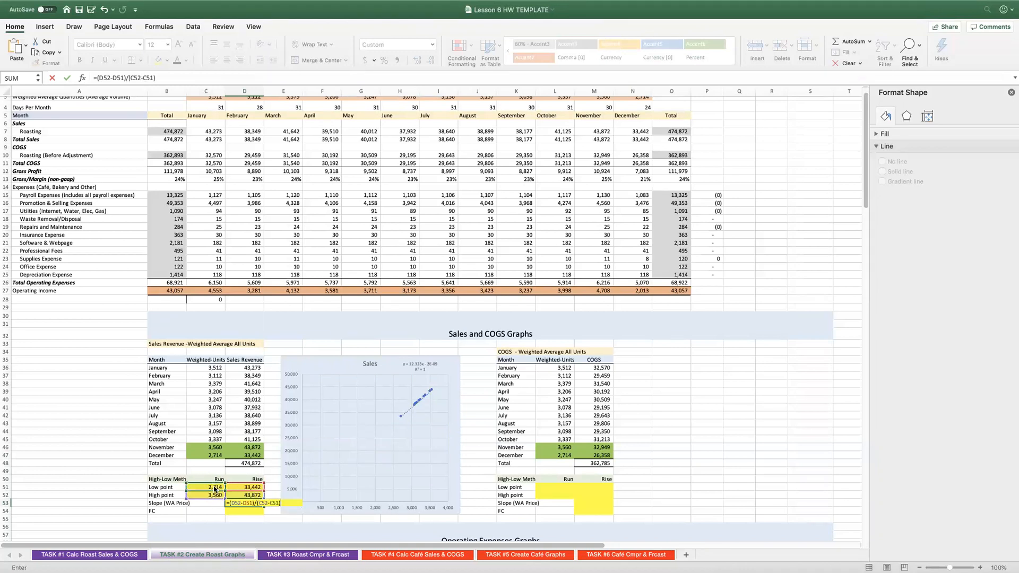
pyautogui.press('Return')
pyautogui.press('Up')
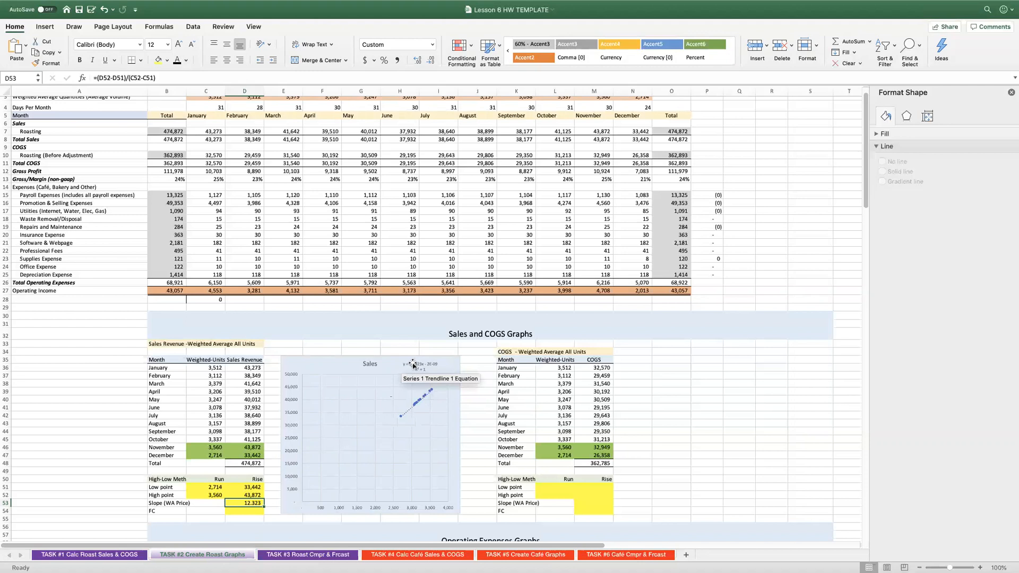
# Calculate the fixed cost (FC) in D54 with the formula =D52-D53*C52.
pyautogui.click(254, 511)
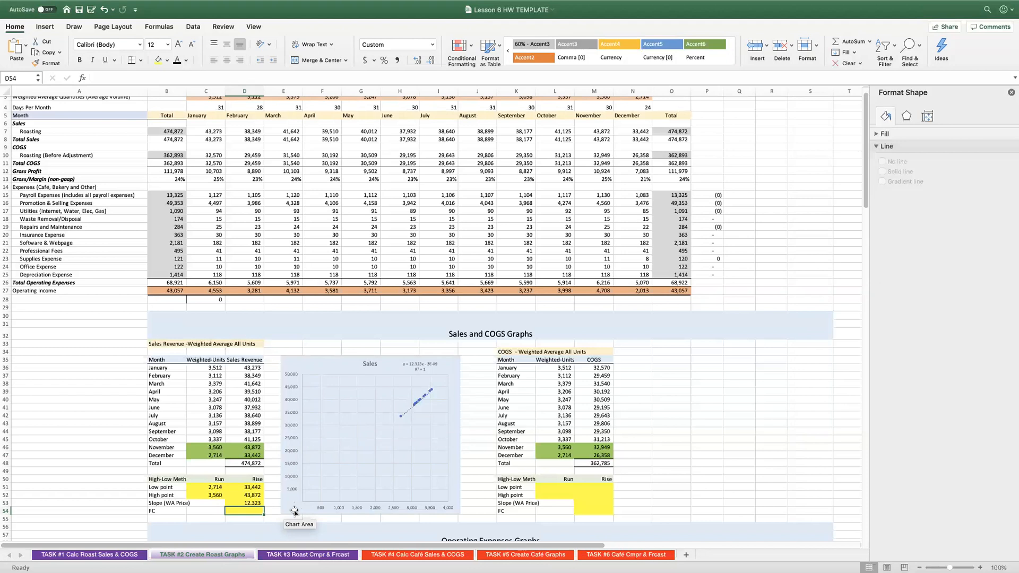
pyautogui.write('=')
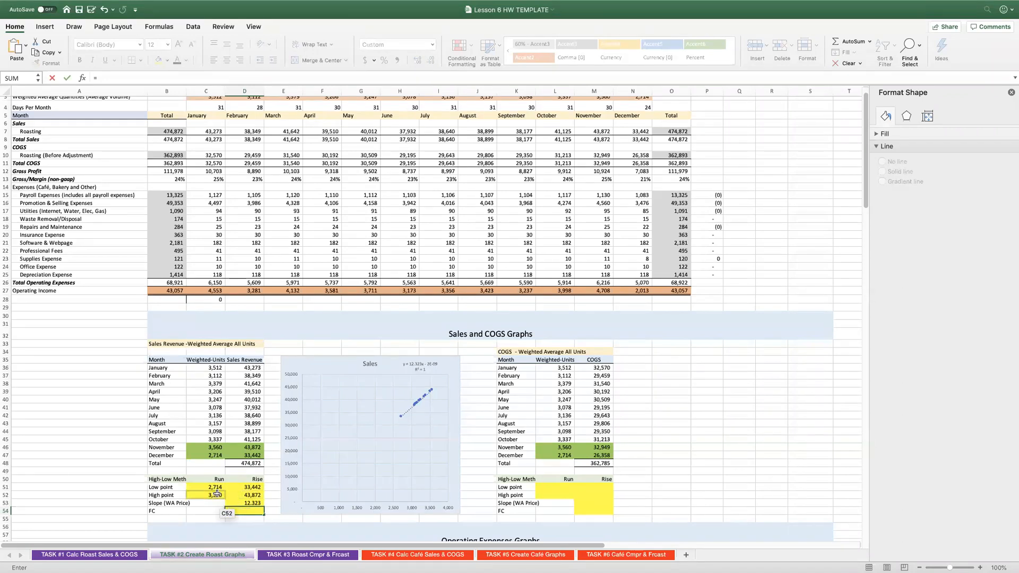
pyautogui.click(251, 495)
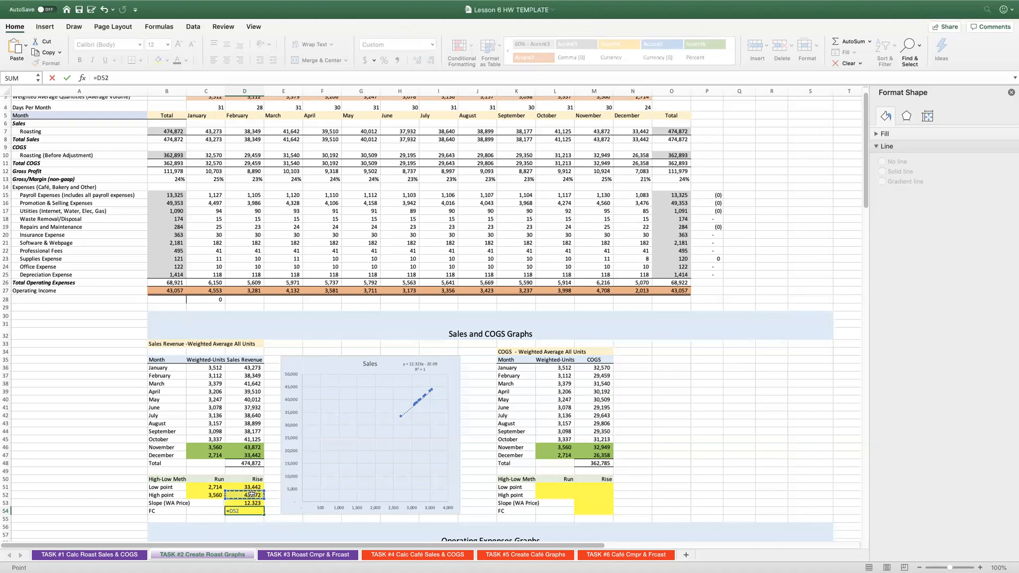
pyautogui.write('-')
pyautogui.click(250, 502)
pyautogui.write('*')
pyautogui.click(210, 495)
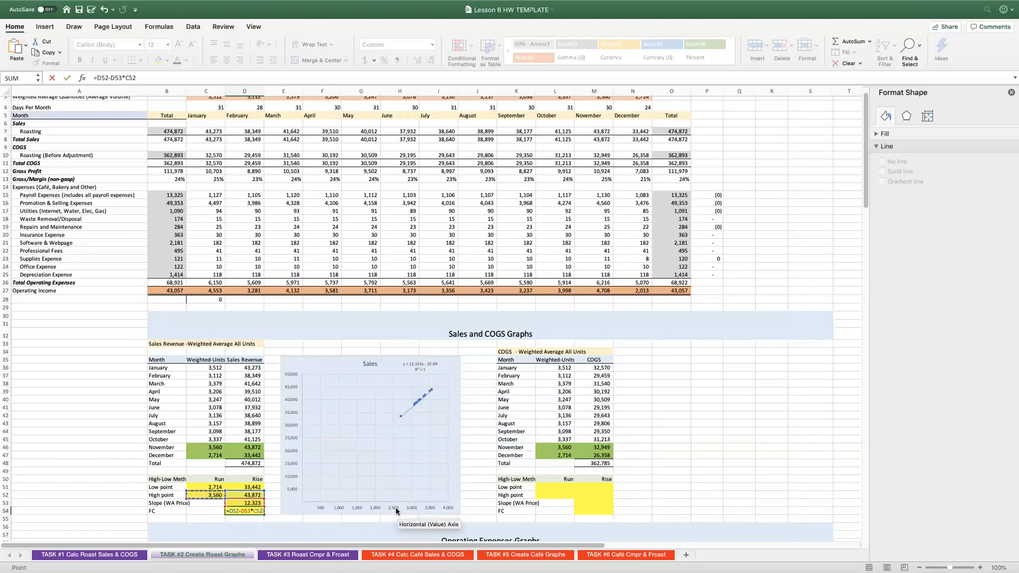
pyautogui.press('Return')
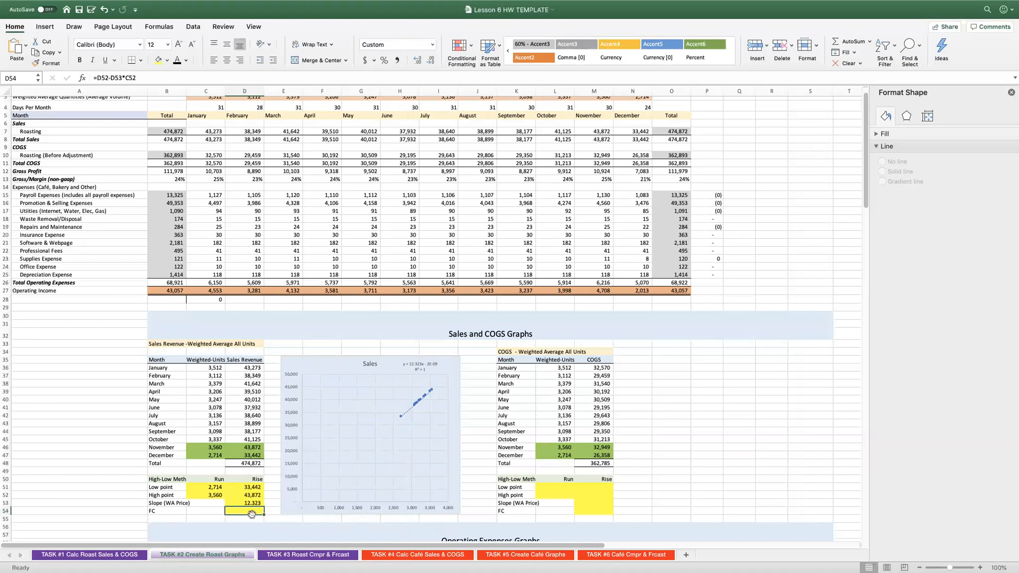
# Extend the FC label in B54 of the Sales Revenue high-low block to read "FC (Intercept)".
pyautogui.click(161, 510)
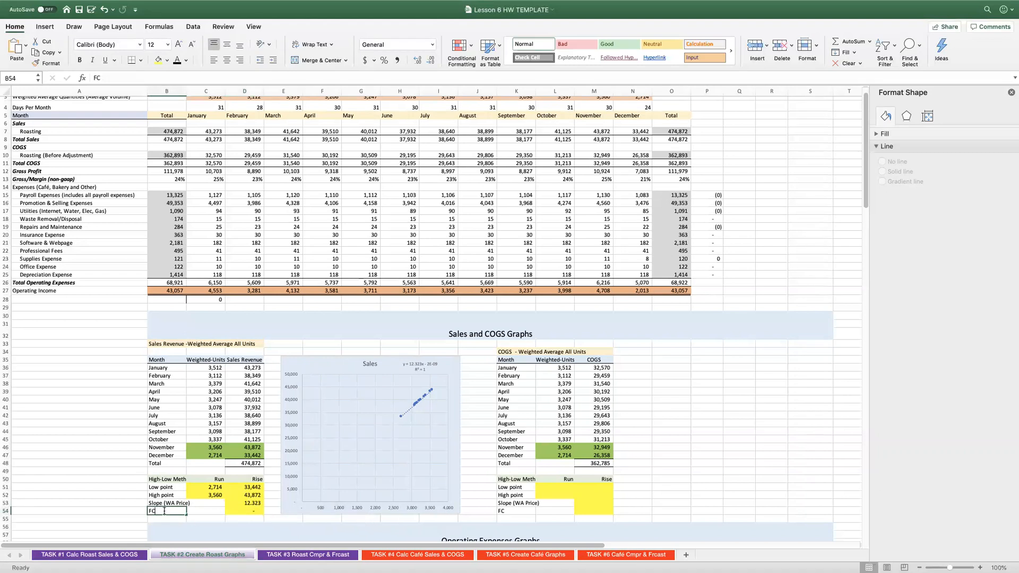
pyautogui.doubleClick(165, 510)
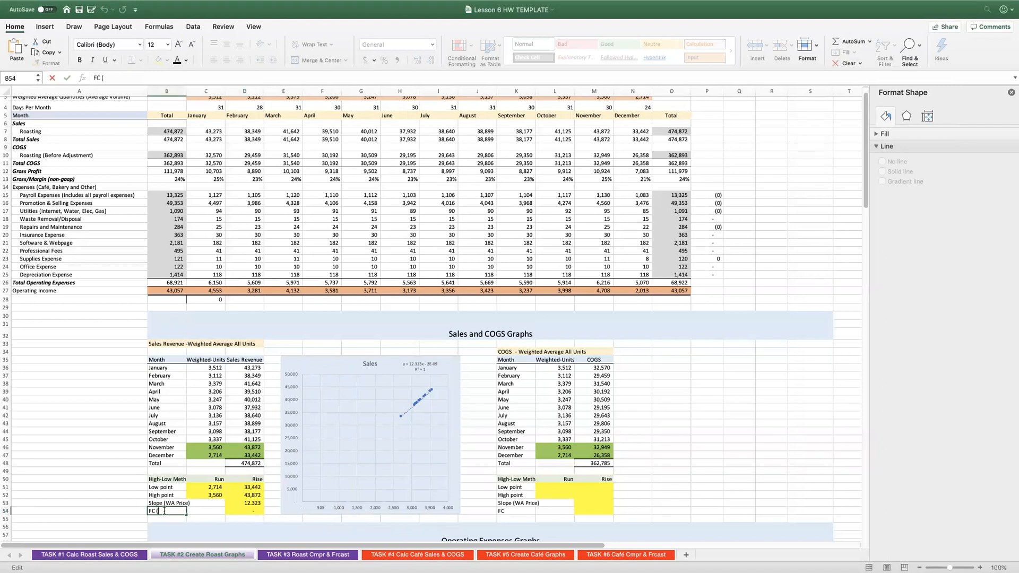
pyautogui.write('(Intercept)')
pyautogui.hotkey('ctrl', 'Return')
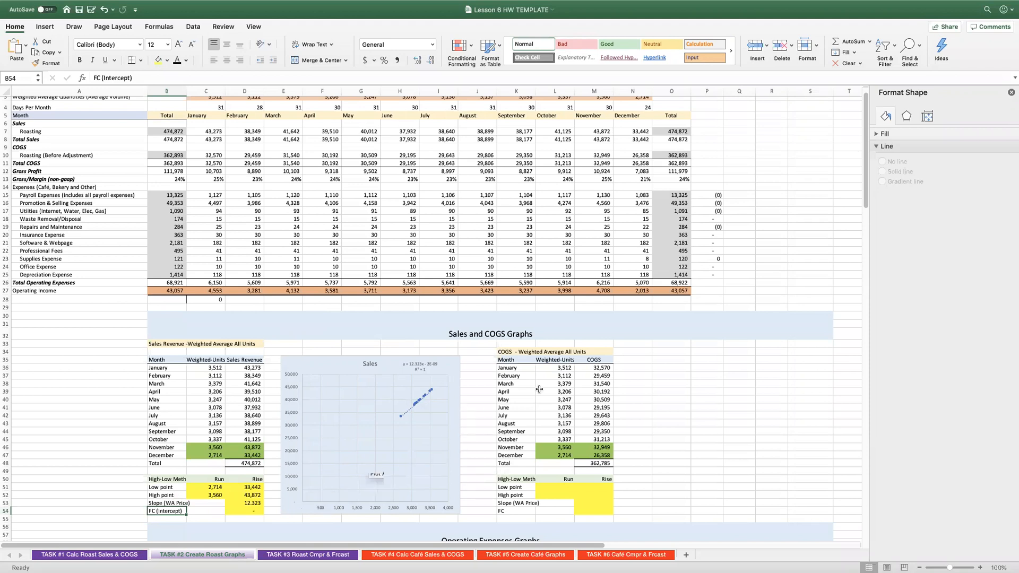
# Look through the operating expense tables and their empty high-low blocks below the Sales and COGS section.
pyautogui.scroll(-10, 551, 386)
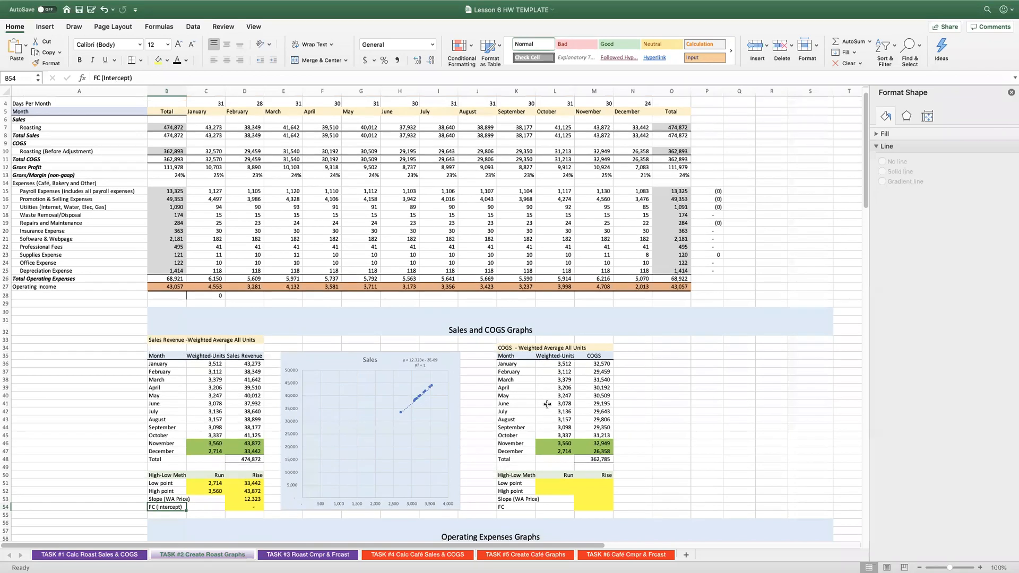
pyautogui.scroll(-5, 547, 404)
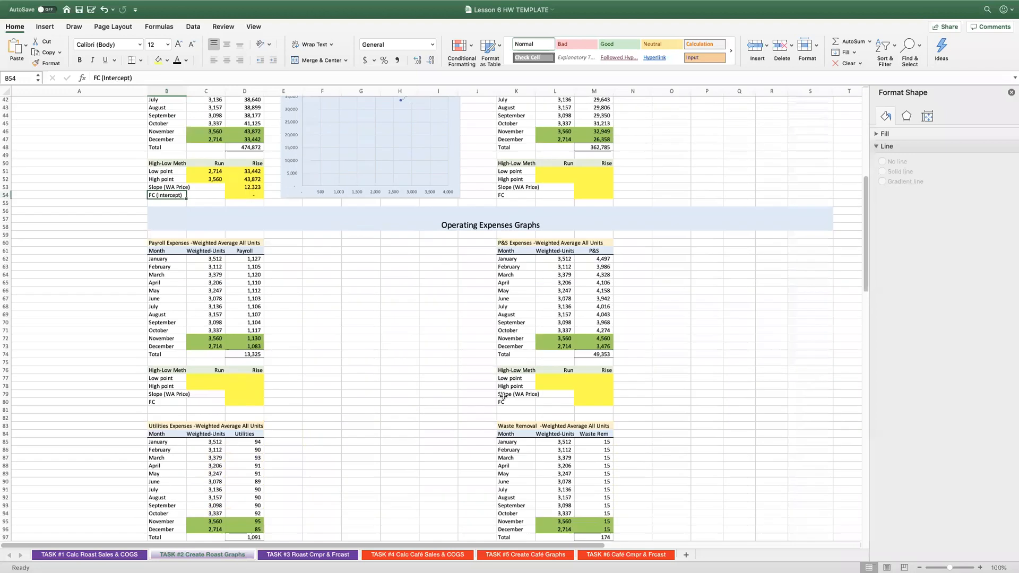
pyautogui.scroll(-6, 491, 366)
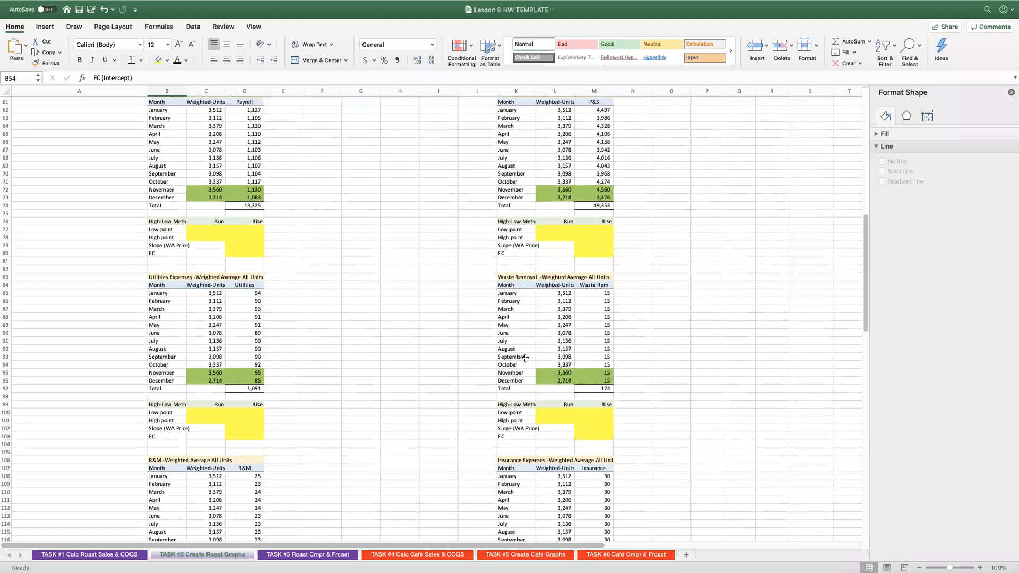
pyautogui.scroll(-19, 526, 358)
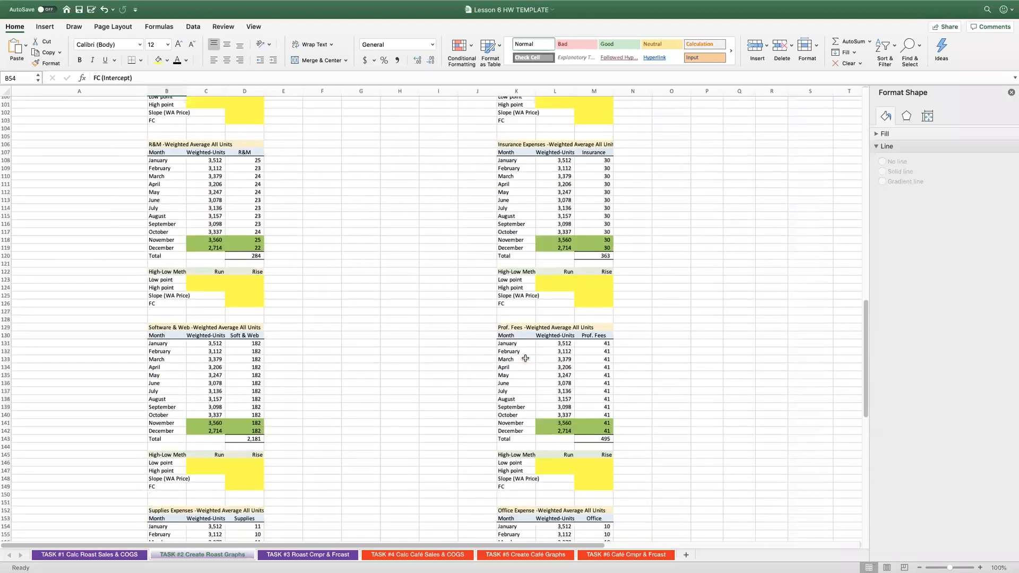
pyautogui.scroll(-7, 525, 358)
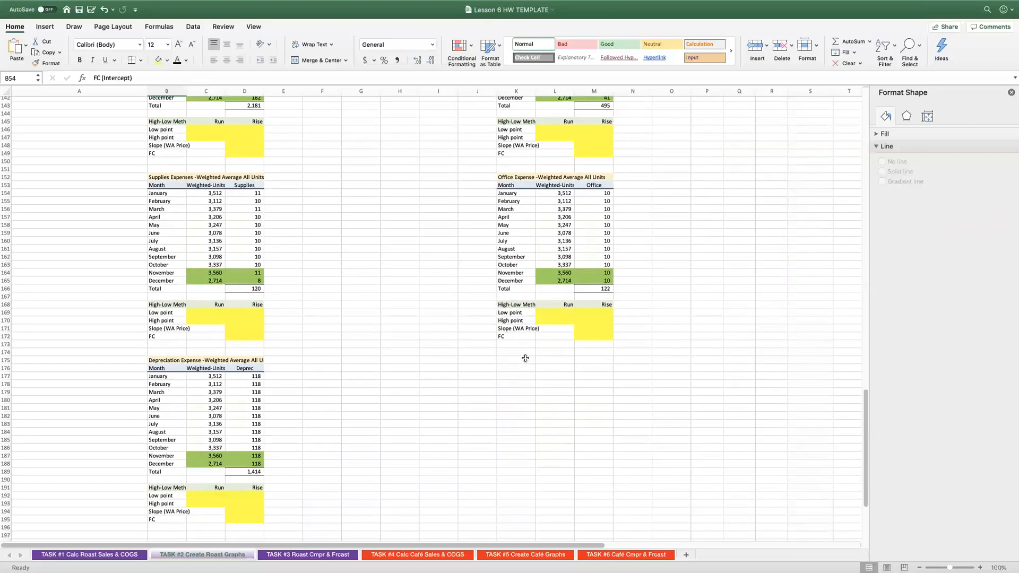
pyautogui.scroll(20, 572, 353)
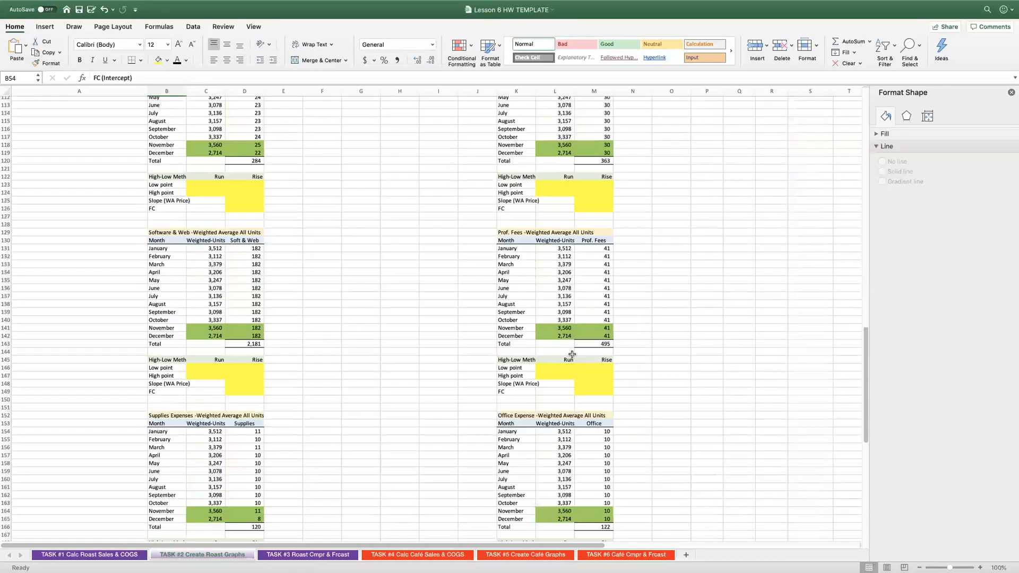
pyautogui.scroll(3, 255, 414)
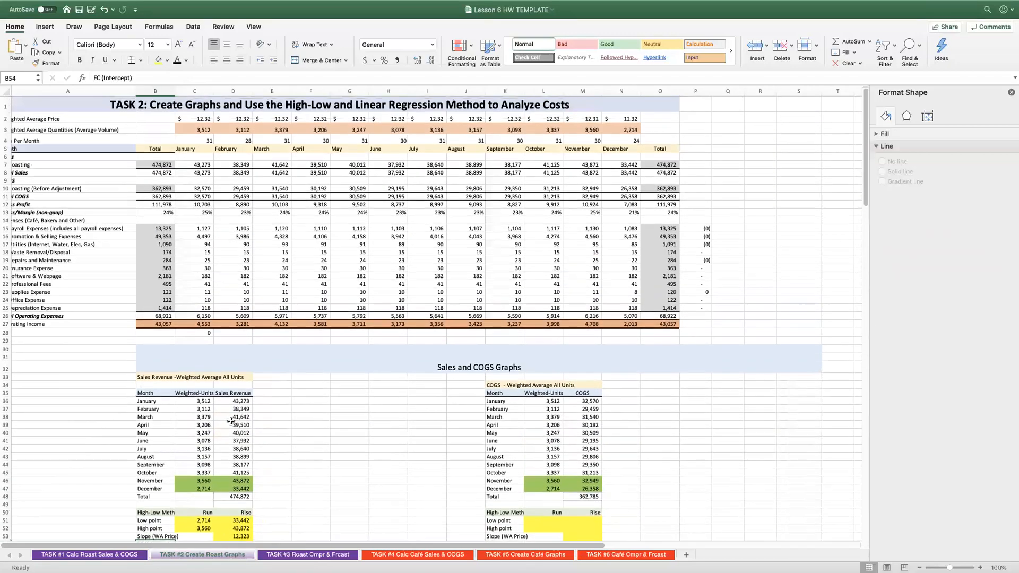
pyautogui.scroll(-3, 231, 419)
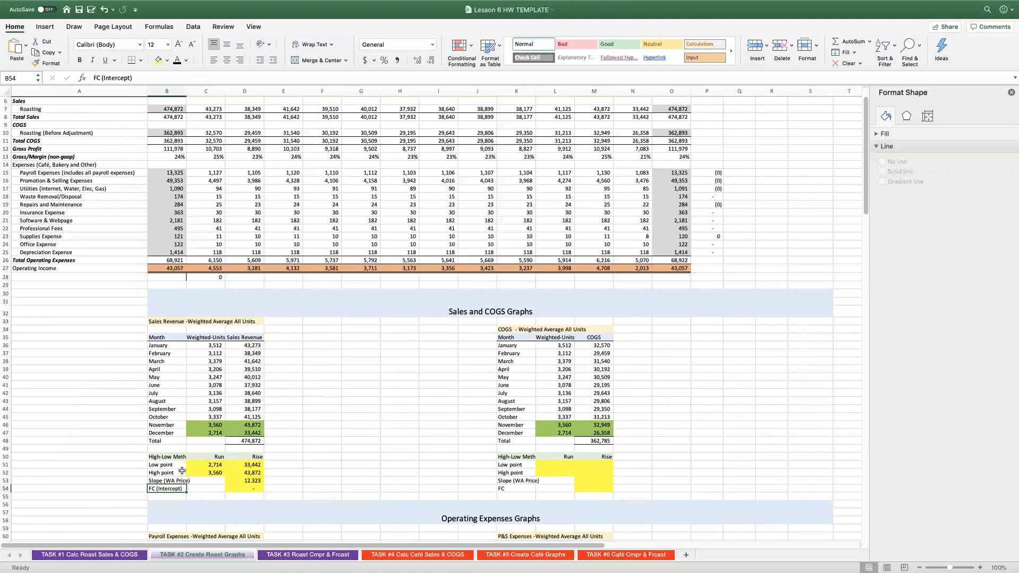
# Remove "FC" from the label in B54 so that it reads only "(Intercept)".
pyautogui.doubleClick(159, 487)
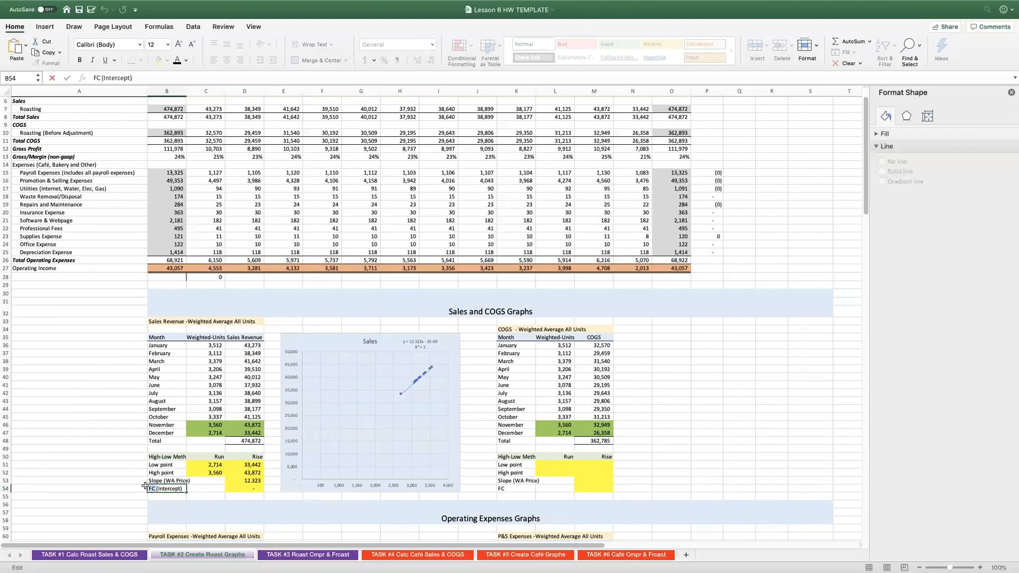
pyautogui.press('BackSpace')
pyautogui.press('BackSpace')
pyautogui.press('BackSpace')
pyautogui.press('Return')
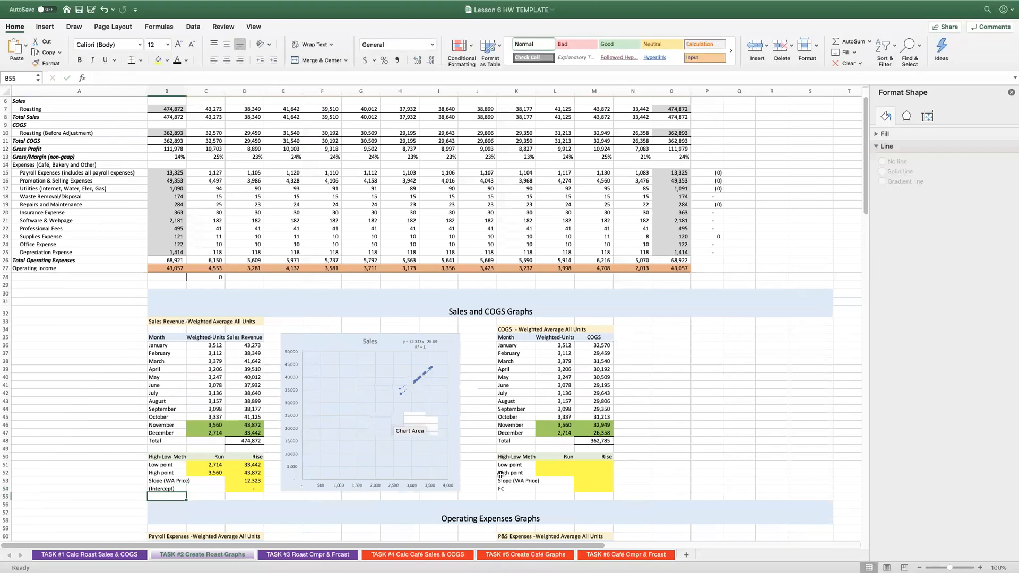
# Check January's units and COGS in the COGS table, including the M36 link to January's roasting COGS (=C10).
pyautogui.click(518, 489)
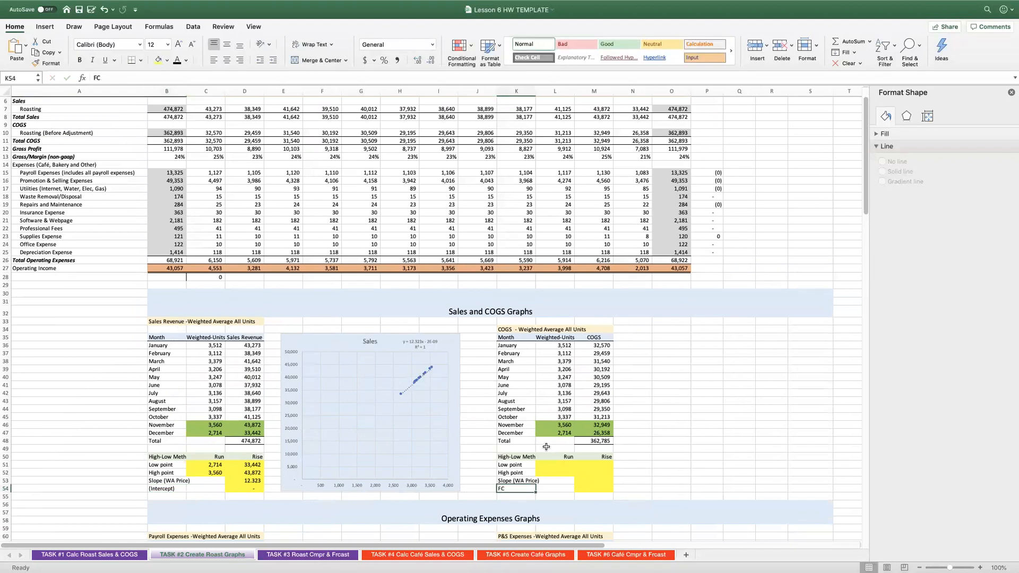
pyautogui.scroll(-2, 546, 447)
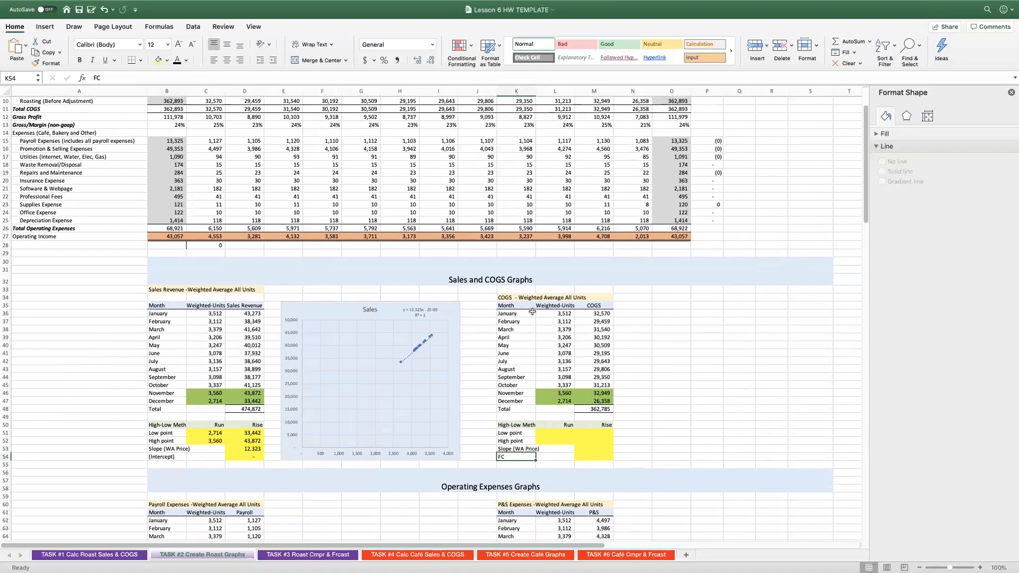
pyautogui.moveTo(561, 314); pyautogui.dragTo(599, 316)
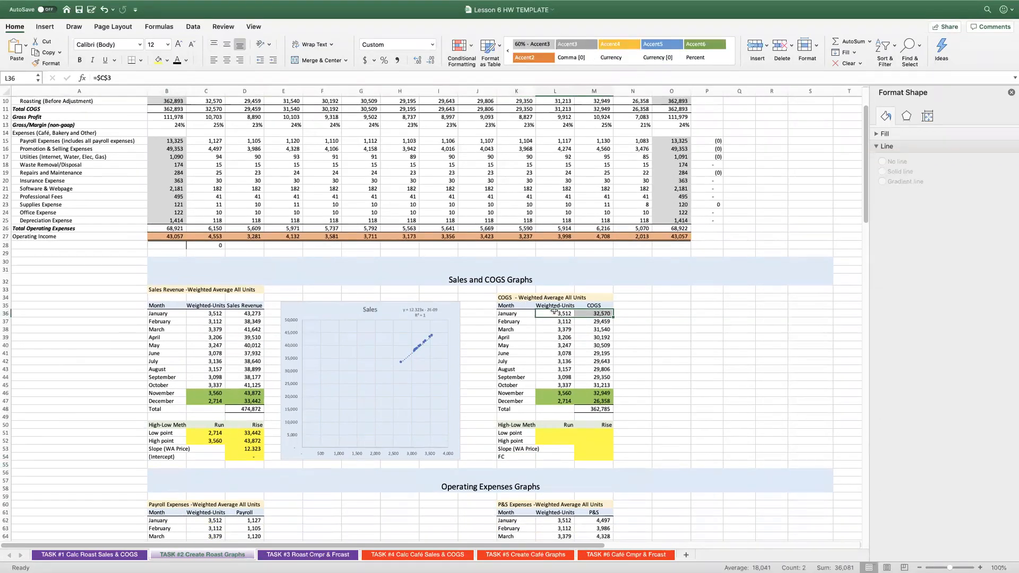
pyautogui.scroll(3, 446, 140)
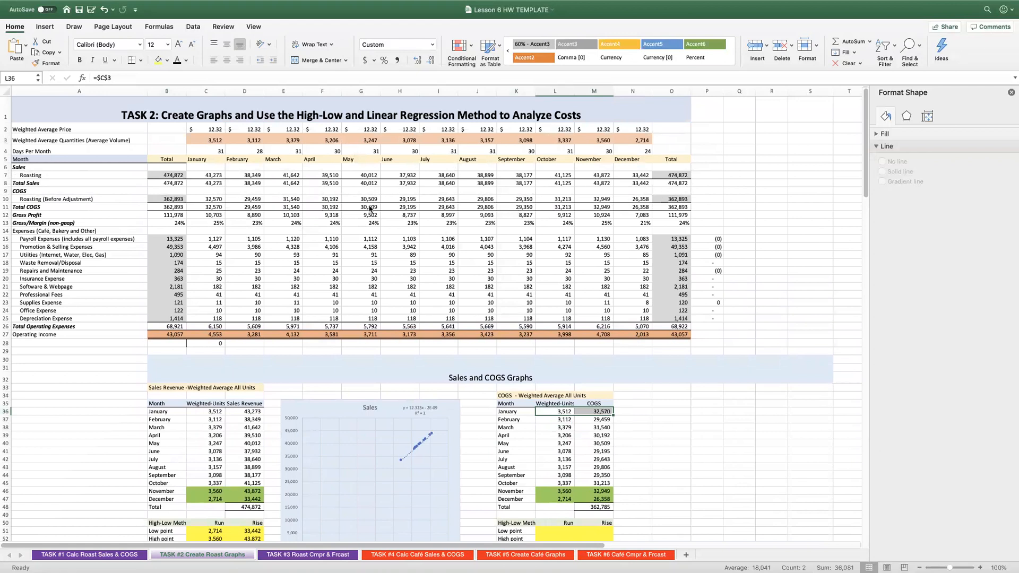
pyautogui.click(605, 413)
pyautogui.write('=C10')
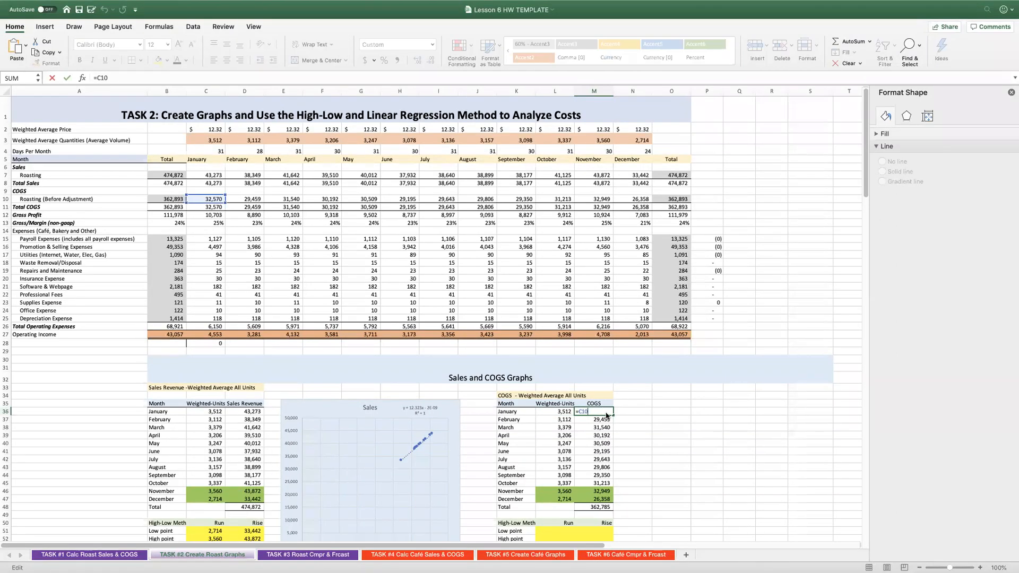
pyautogui.press('Return')
# Insert a scatter chart of the monthly weighted units and COGS (L36:M47), place it beside the COGS table and stretch it down to about row 54.
pyautogui.scroll(-3, 636, 417)
pyautogui.moveTo(553, 367); pyautogui.dragTo(590, 456)
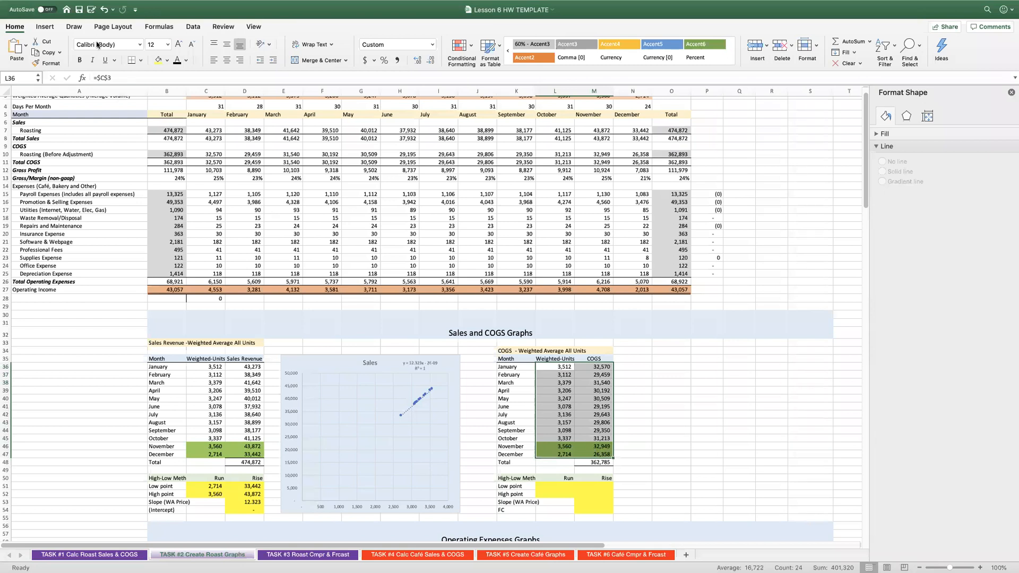
pyautogui.click(56, 27)
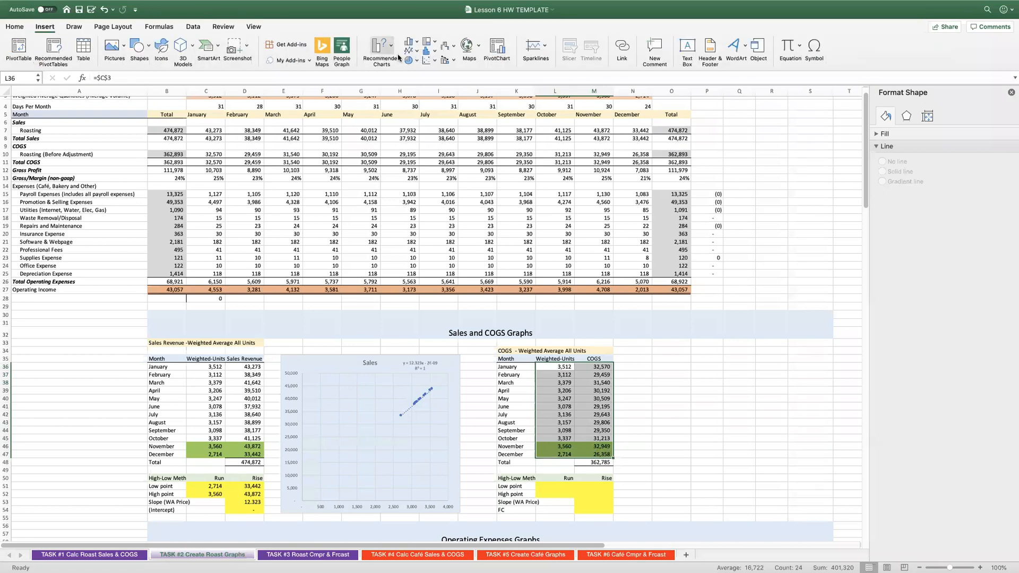
pyautogui.click(447, 102)
pyautogui.moveTo(393, 256); pyautogui.dragTo(677, 351)
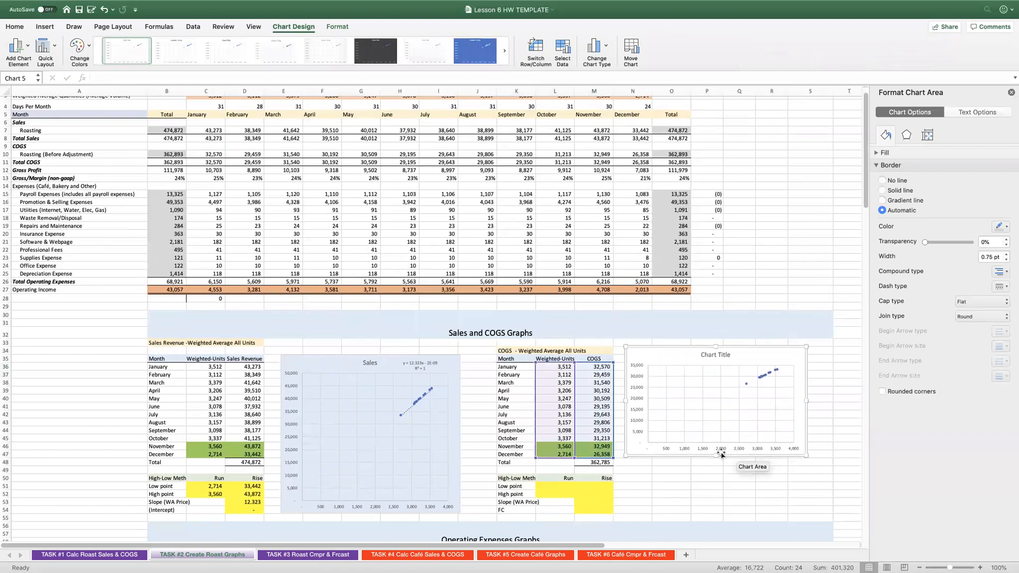
pyautogui.moveTo(714, 456); pyautogui.dragTo(719, 511)
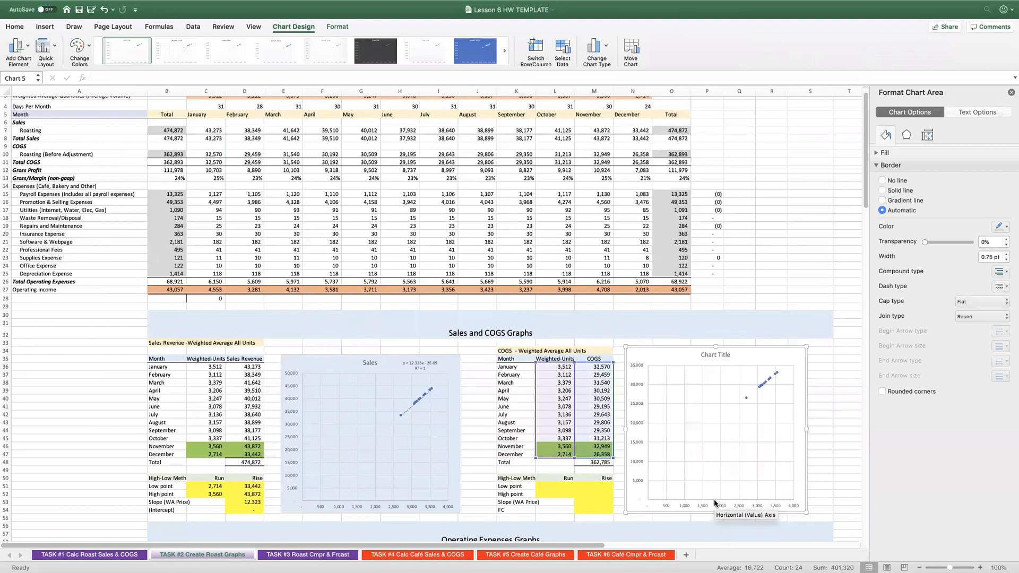
# Add a trendline to the COGS chart with its equation and R-squared value displayed, and move that label beside the chart title.
pyautogui.rightClick(759, 389)
pyautogui.click(801, 460)
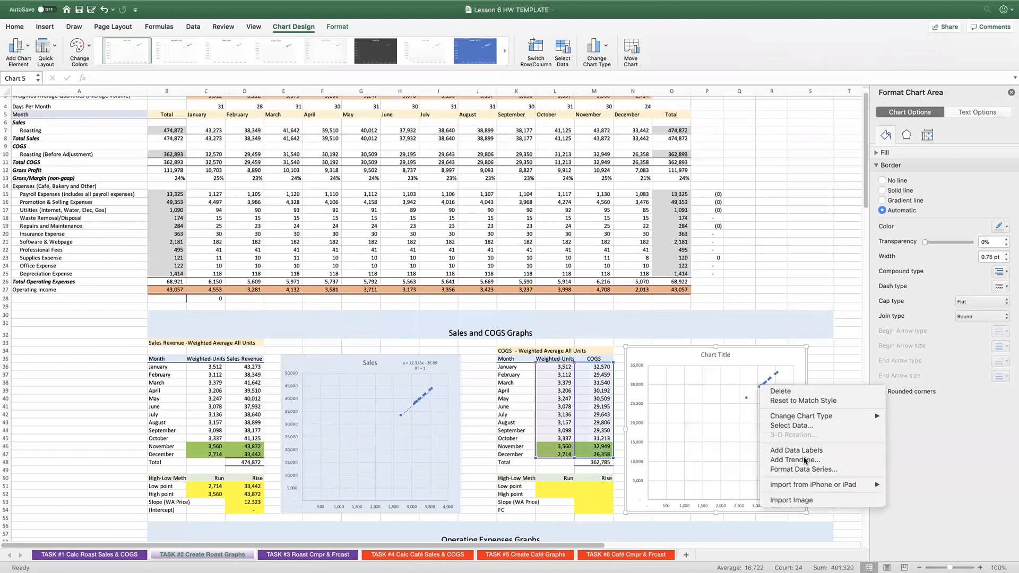
pyautogui.click(881, 365)
pyautogui.click(882, 379)
pyautogui.moveTo(753, 374); pyautogui.dragTo(768, 358)
# Replace the new scatter chart's placeholder title with "COGS".
pyautogui.click(717, 356)
pyautogui.tripleClick(719, 355)
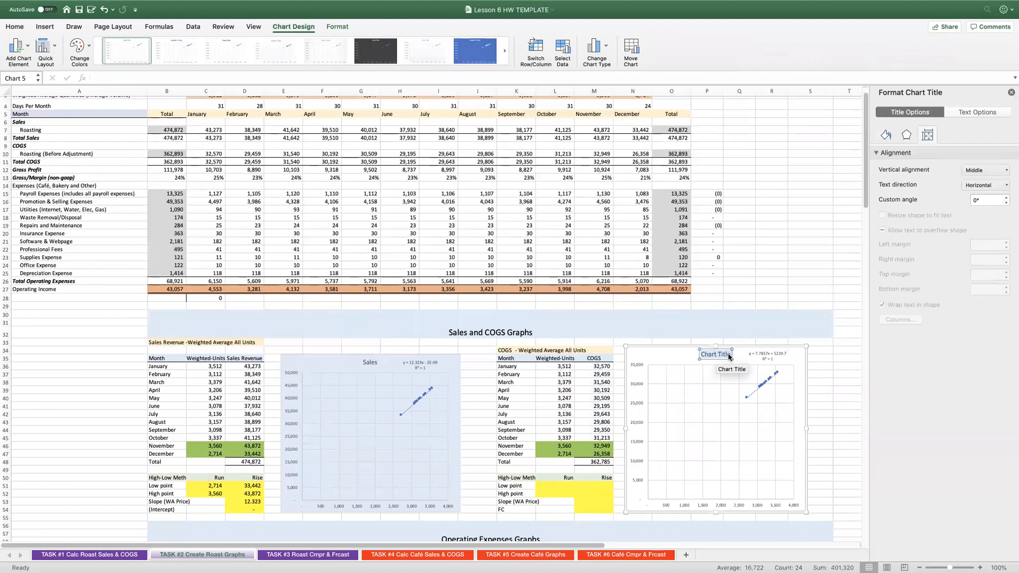
pyautogui.write('COGS')
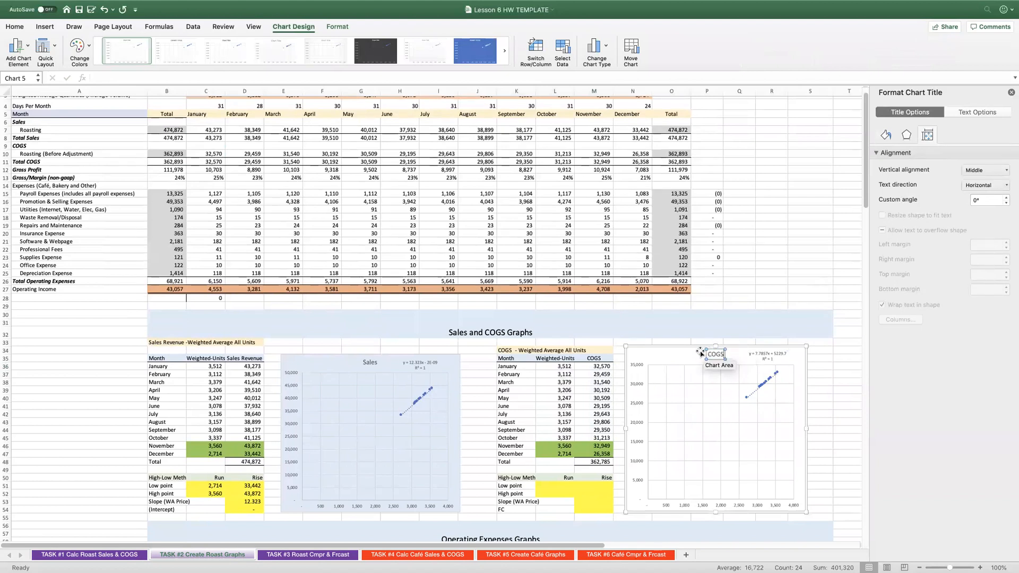
# Fill the COGS chart area with light gold.
pyautogui.click(729, 357)
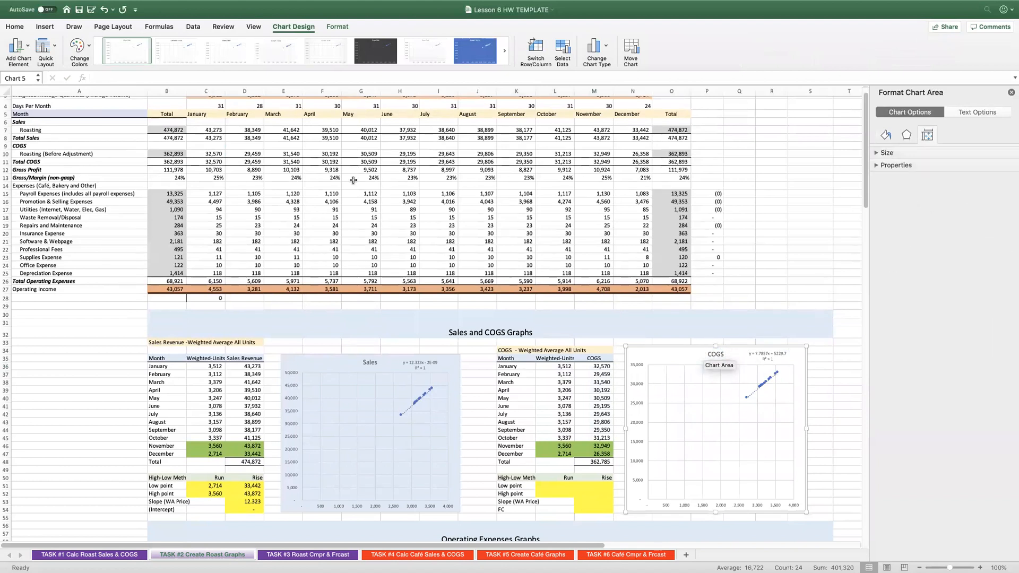
pyautogui.click(15, 27)
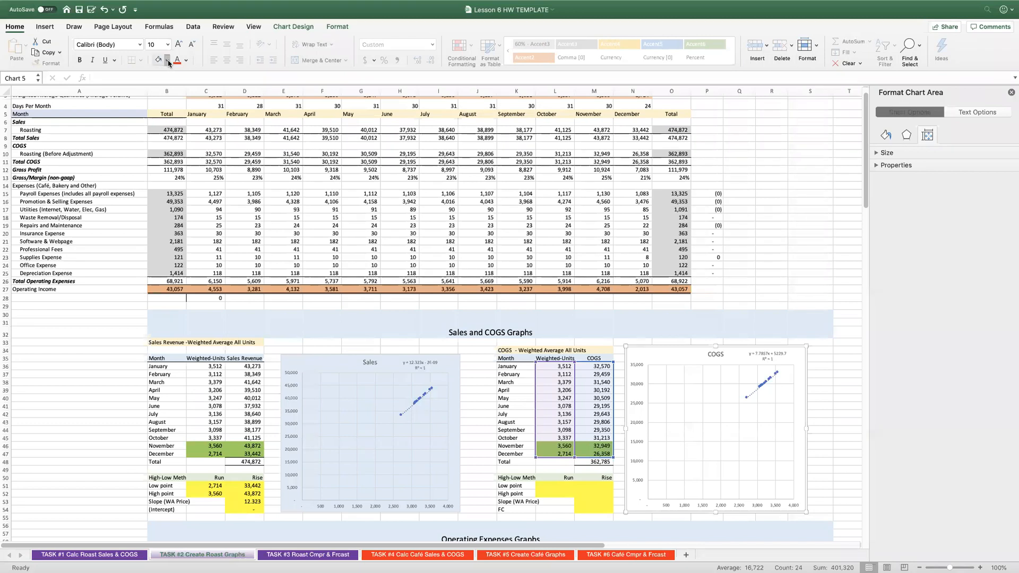
pyautogui.click(221, 128)
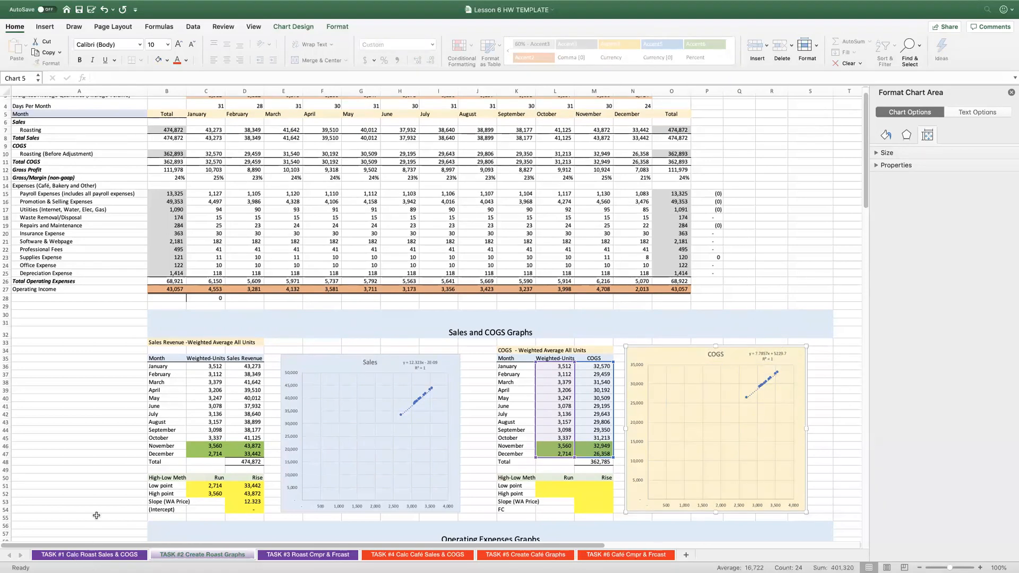
# On the TASK #1 sheet, examine January's Fixed and Variable COGS formulas and the DM, DL and VMOH costs per pound behind them.
pyautogui.click(84, 555)
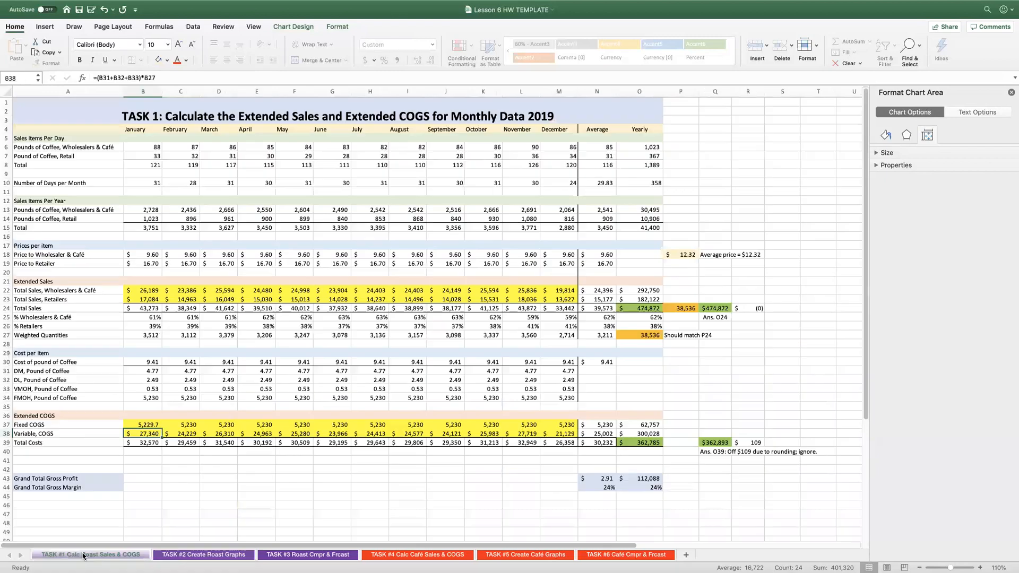
pyautogui.click(143, 424)
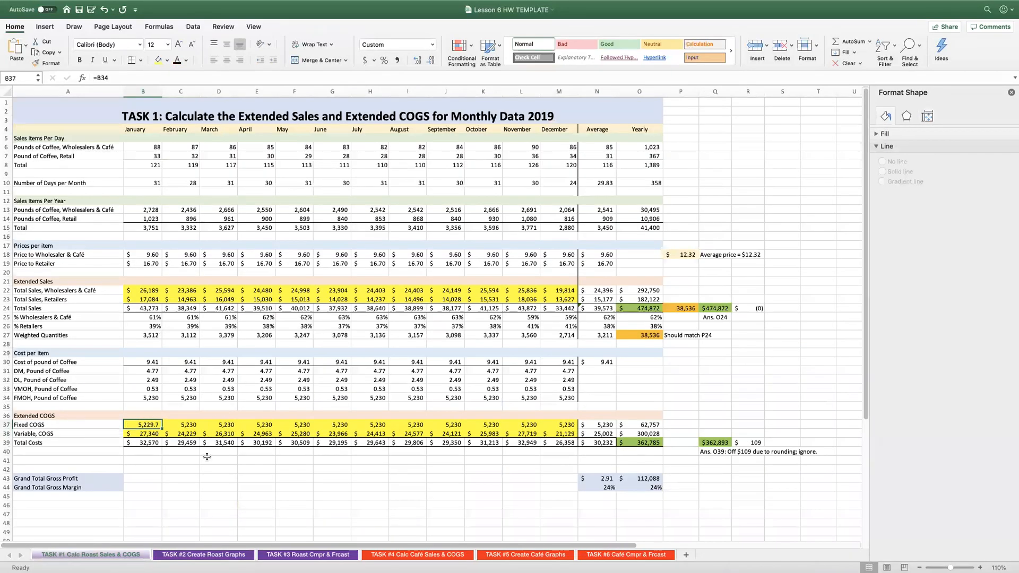
pyautogui.click(145, 434)
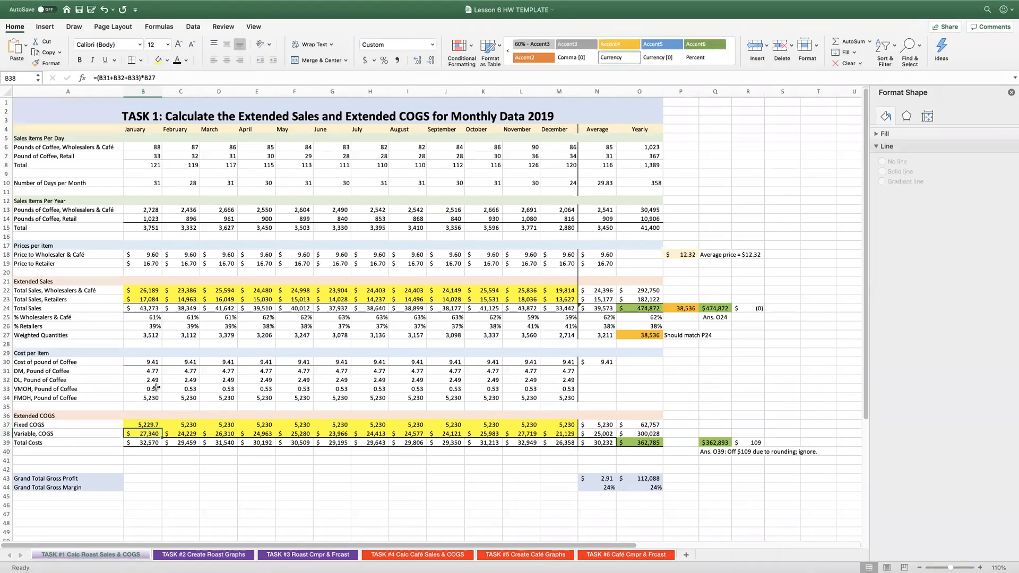
pyautogui.moveTo(151, 372); pyautogui.dragTo(151, 390)
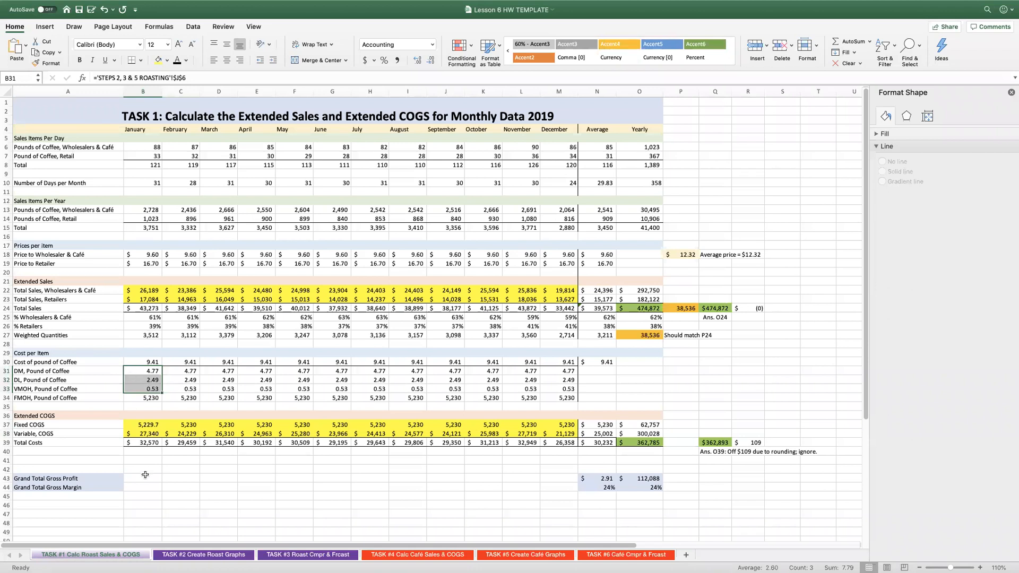
# Sum January's DM, DL and VMOH costs per pound in B41 with the formula =B31+B32+B33.
pyautogui.click(151, 459)
pyautogui.write('=')
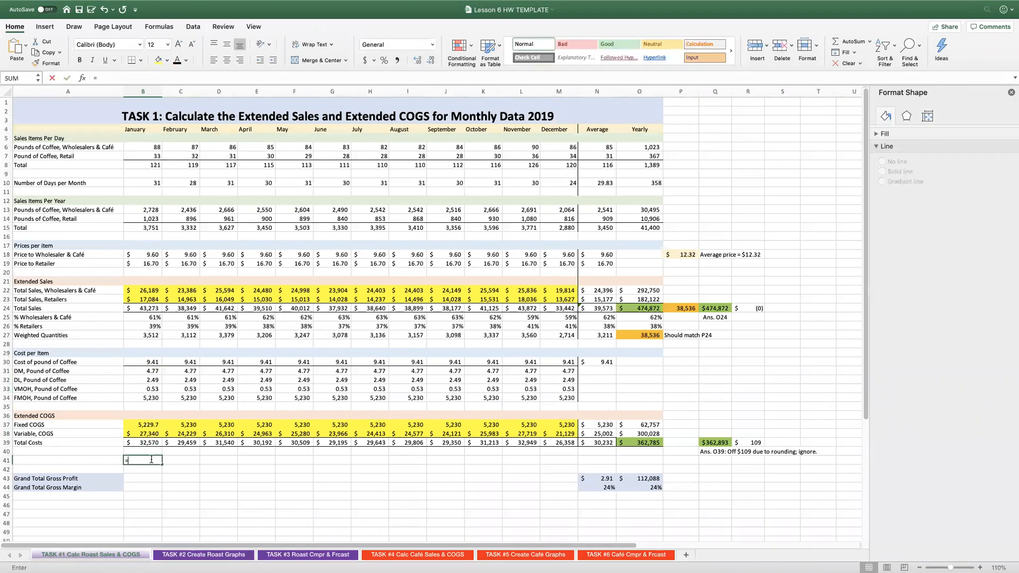
pyautogui.click(147, 371)
pyautogui.write('+')
pyautogui.click(143, 378)
pyautogui.write('+')
pyautogui.click(144, 388)
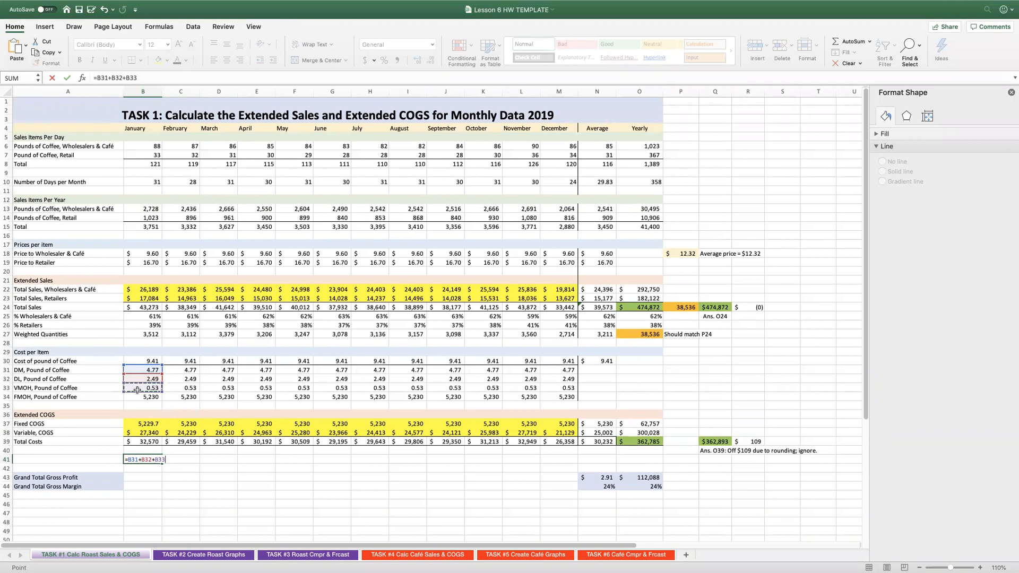
pyautogui.press('Return')
pyautogui.click(137, 459)
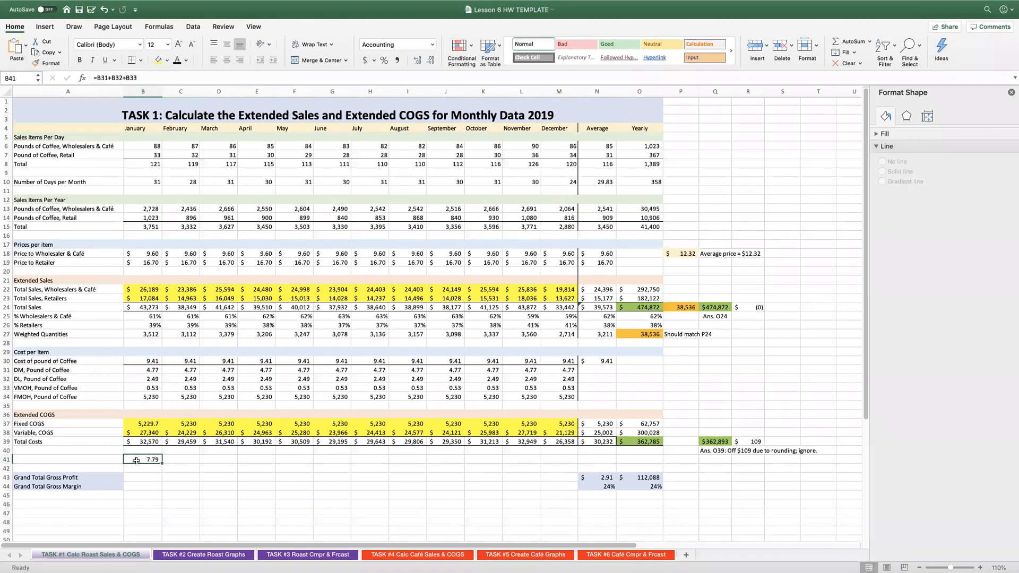
# On the TASK #2 sheet, link the COGS high-low Run cells: high point L52 to November (=L46) and low point L51 to December (=L47).
pyautogui.click(218, 554)
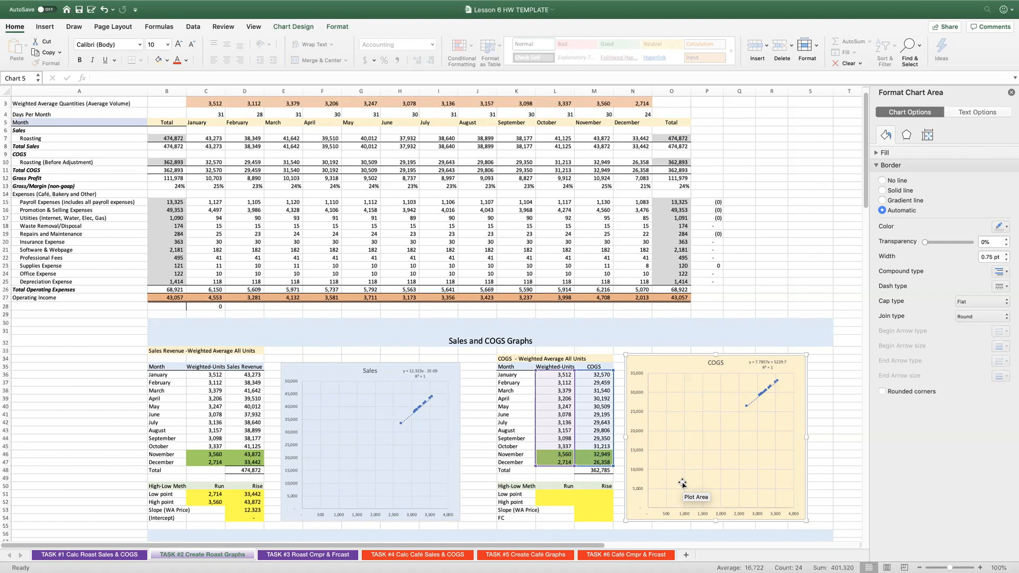
pyautogui.click(553, 500)
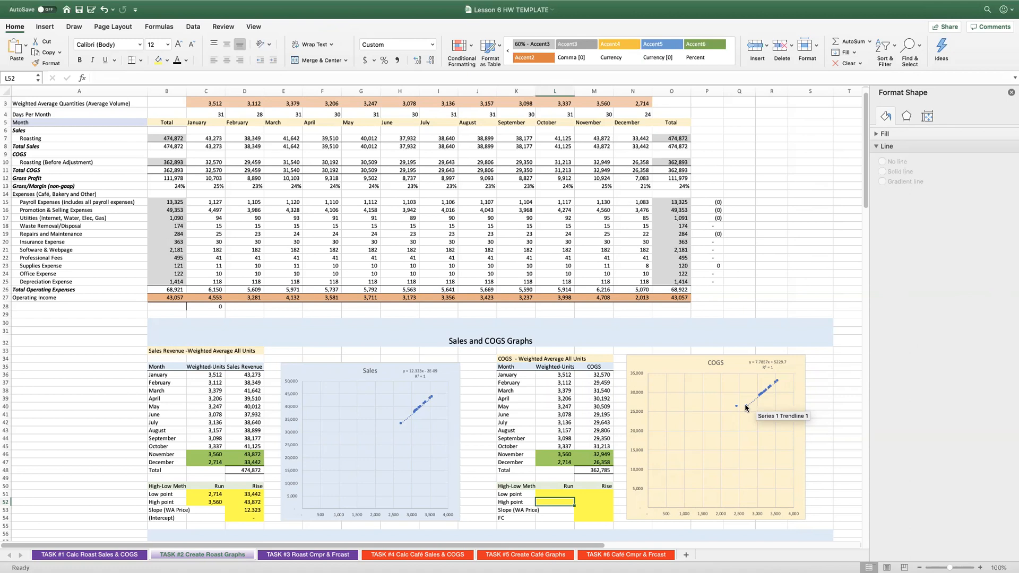
pyautogui.write('=')
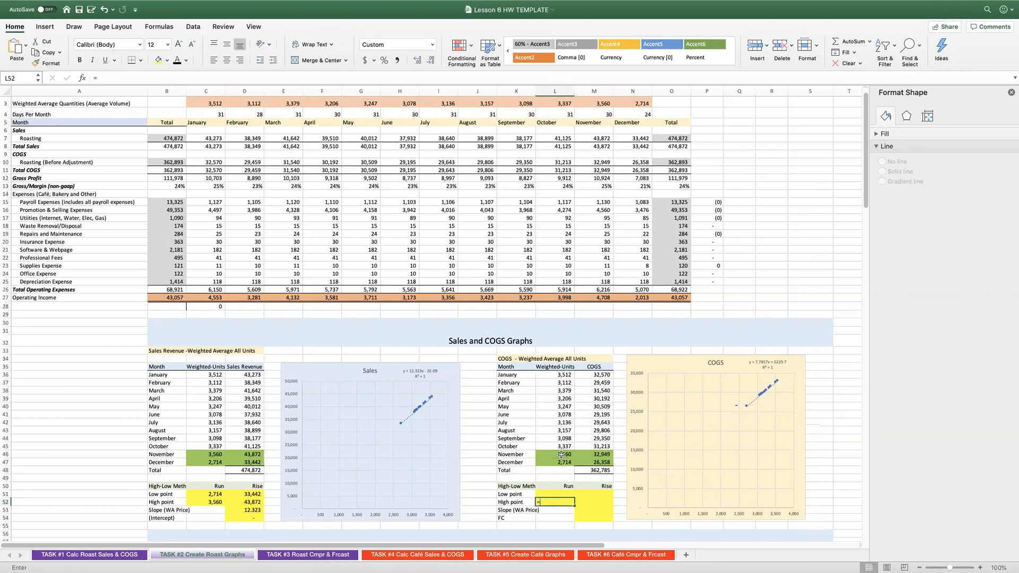
pyautogui.click(561, 455)
pyautogui.press('Return')
pyautogui.press('Up')
pyautogui.press('Up')
pyautogui.write('=')
pyautogui.click(555, 462)
pyautogui.press('Return')
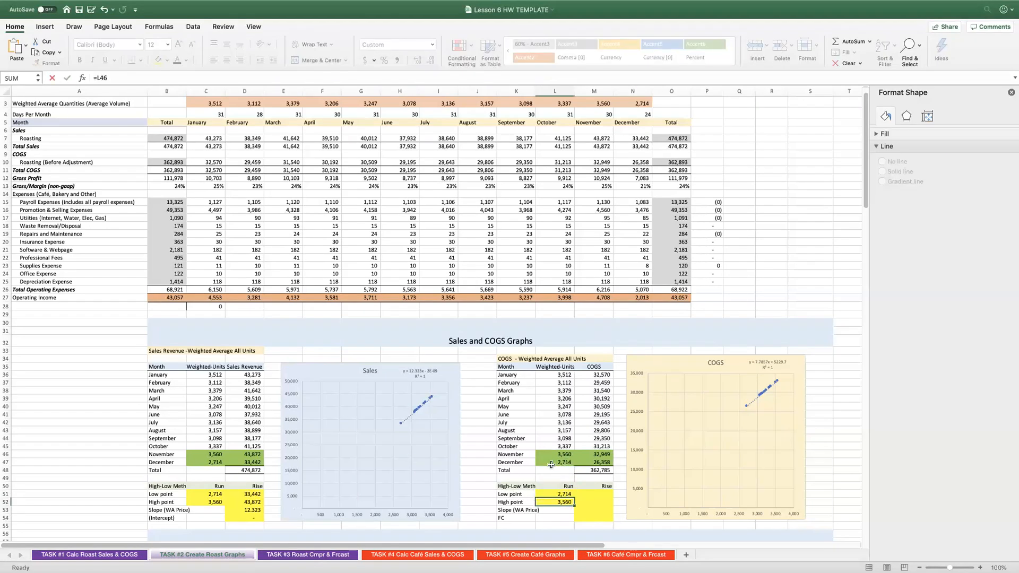
pyautogui.scroll(-5, 551, 395)
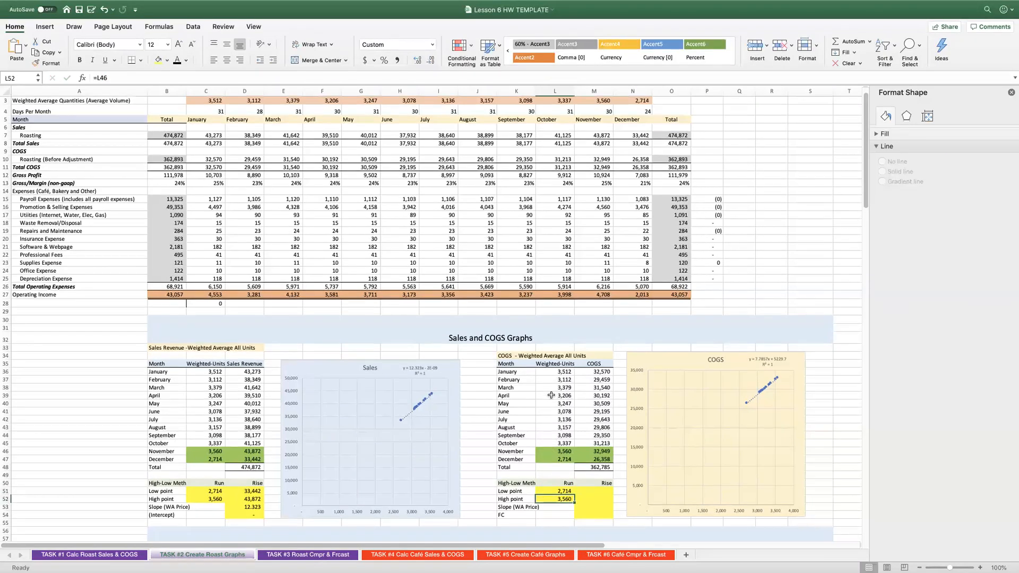
pyautogui.scroll(-8, 551, 395)
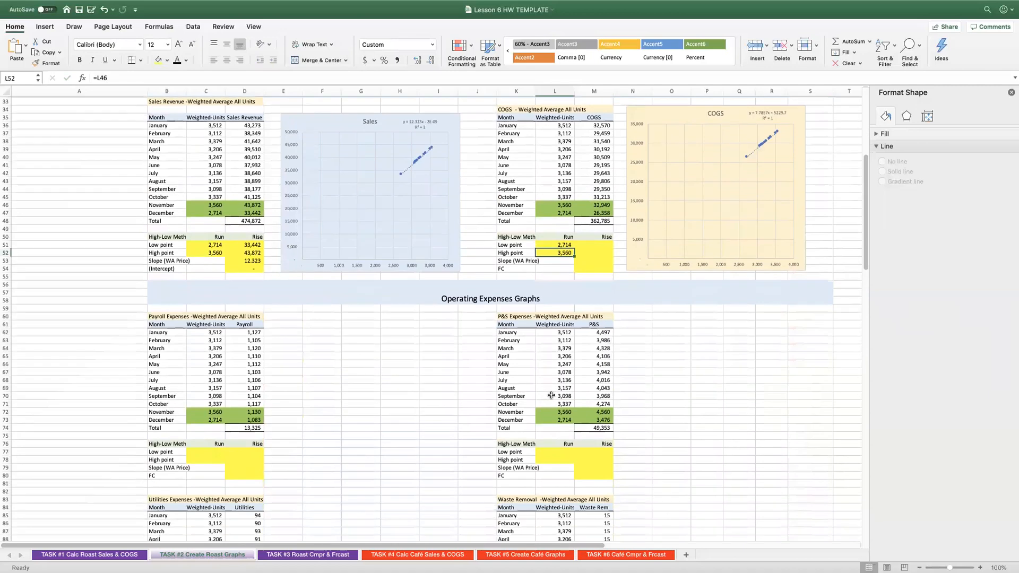
pyautogui.scroll(-20, 551, 395)
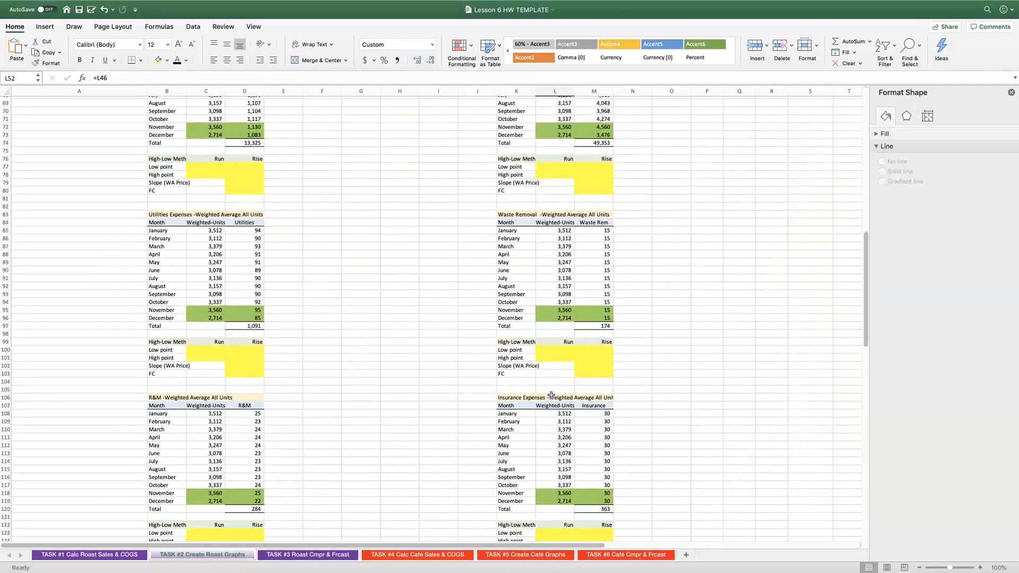
pyautogui.scroll(20, 551, 395)
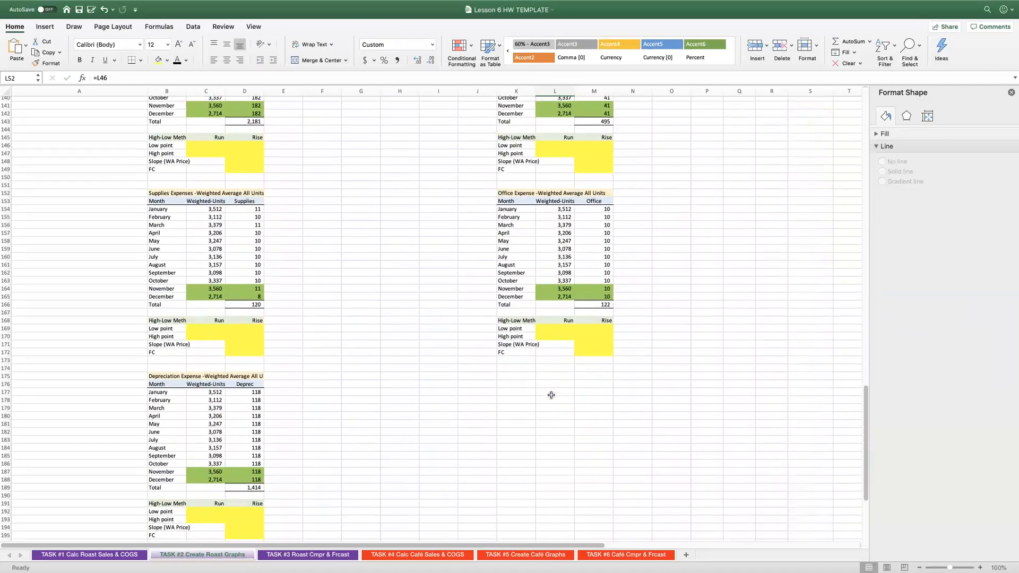
pyautogui.scroll(14, 550, 395)
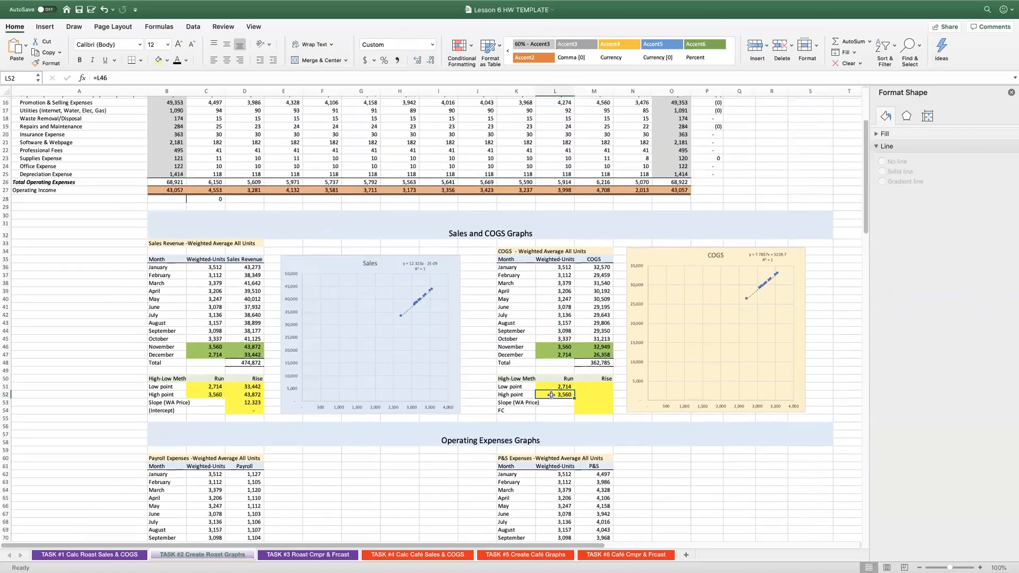
# Link the COGS high-low Rise cells: high point M52 to November's COGS (=M46) and low point M51 to December's COGS (=M47).
pyautogui.click(595, 430)
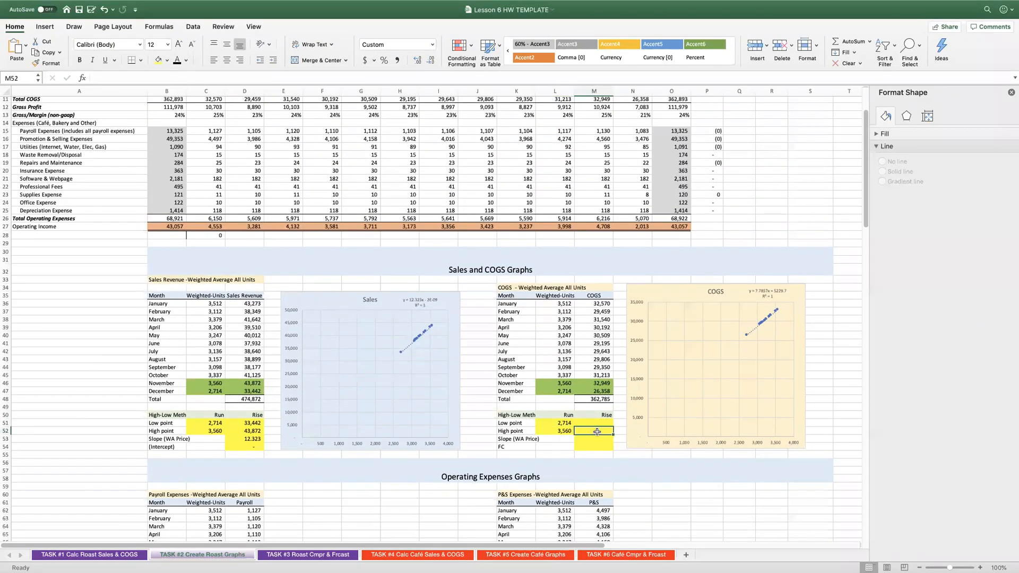
pyautogui.write('=')
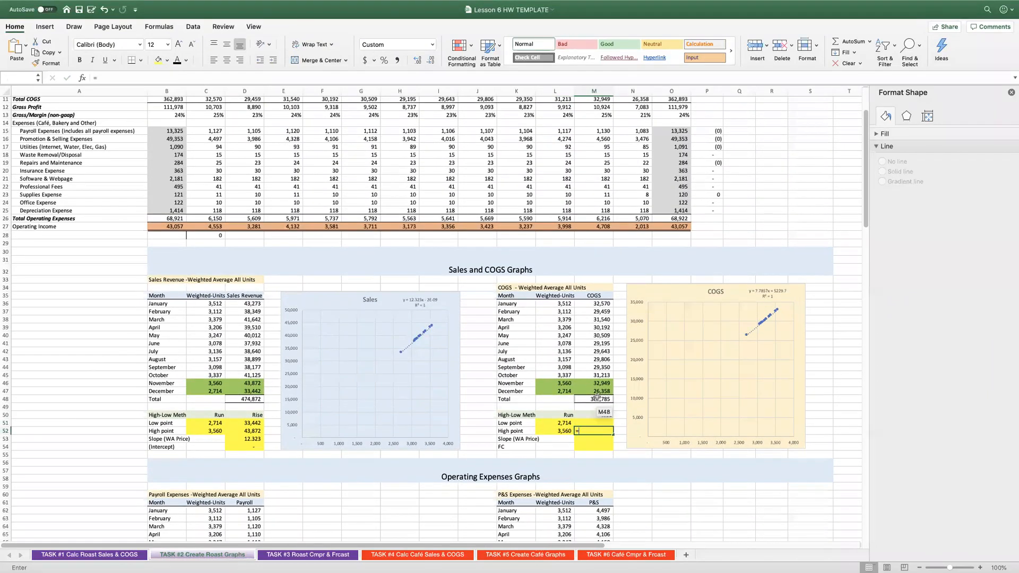
pyautogui.click(596, 384)
pyautogui.press('Return')
pyautogui.scroll(1, 592, 420)
pyautogui.click(591, 427)
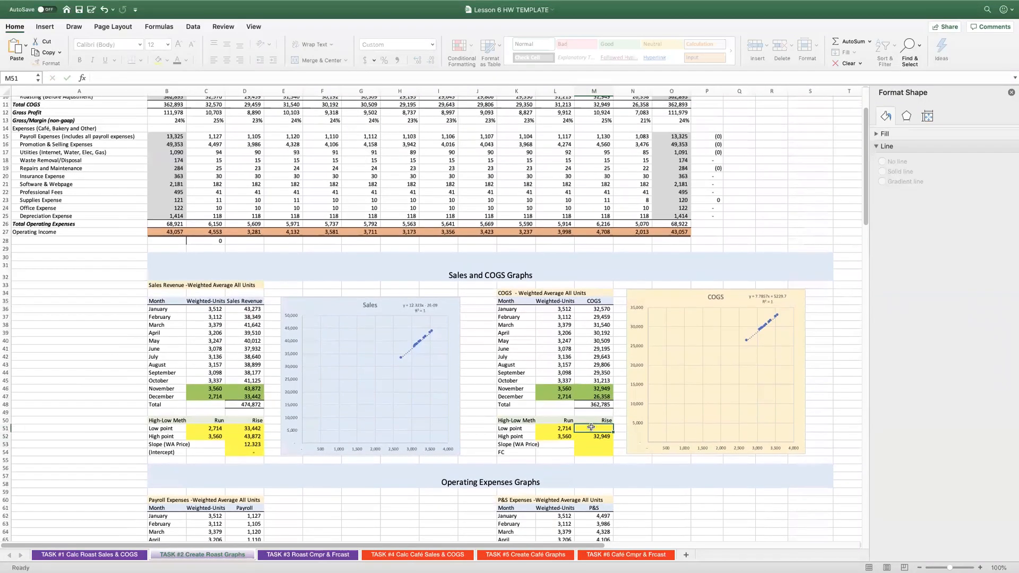
pyautogui.write('=')
pyautogui.click(594, 396)
pyautogui.press('Return')
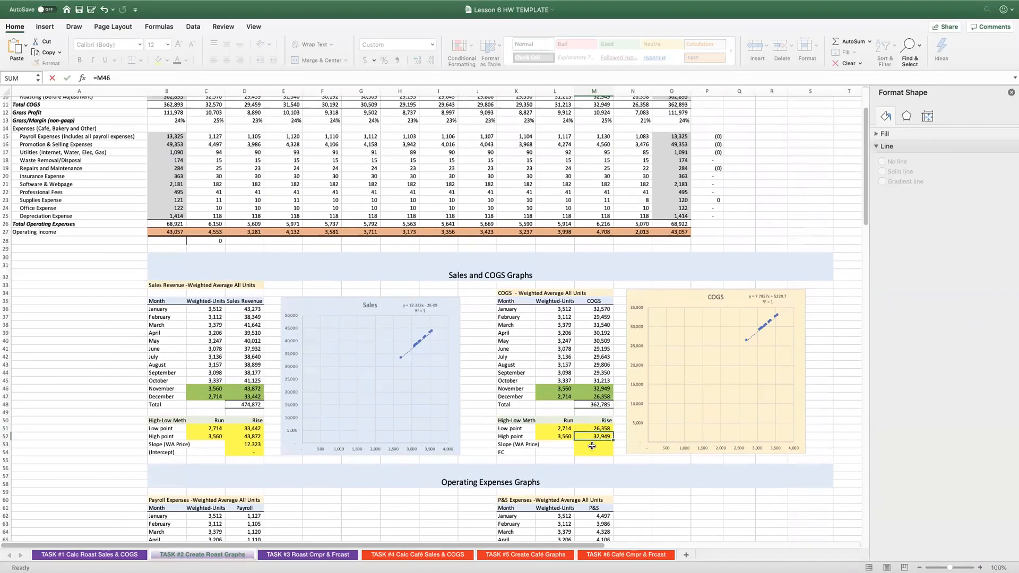
# Enter the COGS slope formula in M53, dividing the rise difference M52-M51 by a bracketed term of run cells L52 and L51.
pyautogui.click(602, 442)
pyautogui.write('=(')
pyautogui.click(597, 437)
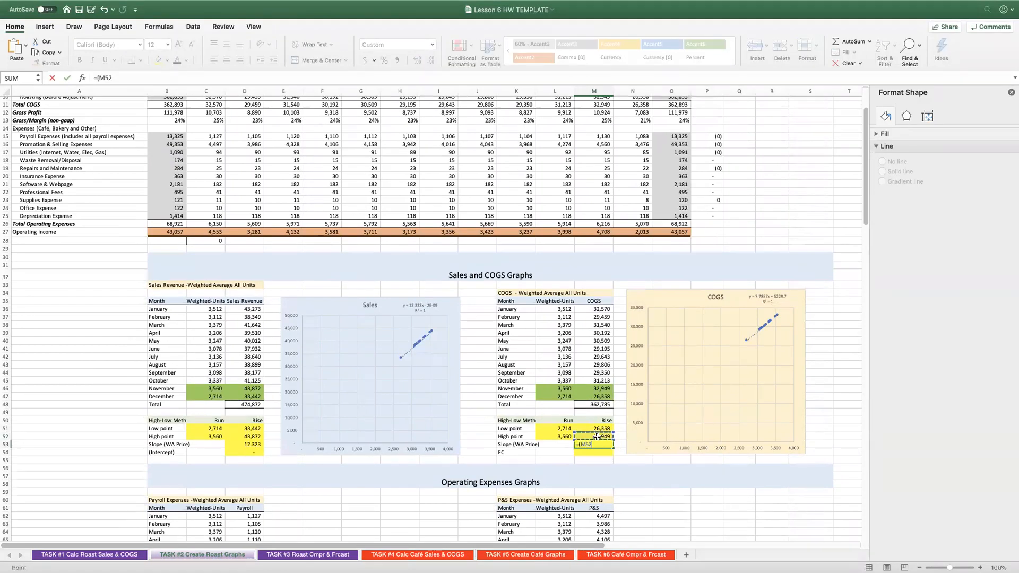
pyautogui.write('-')
pyautogui.click(596, 427)
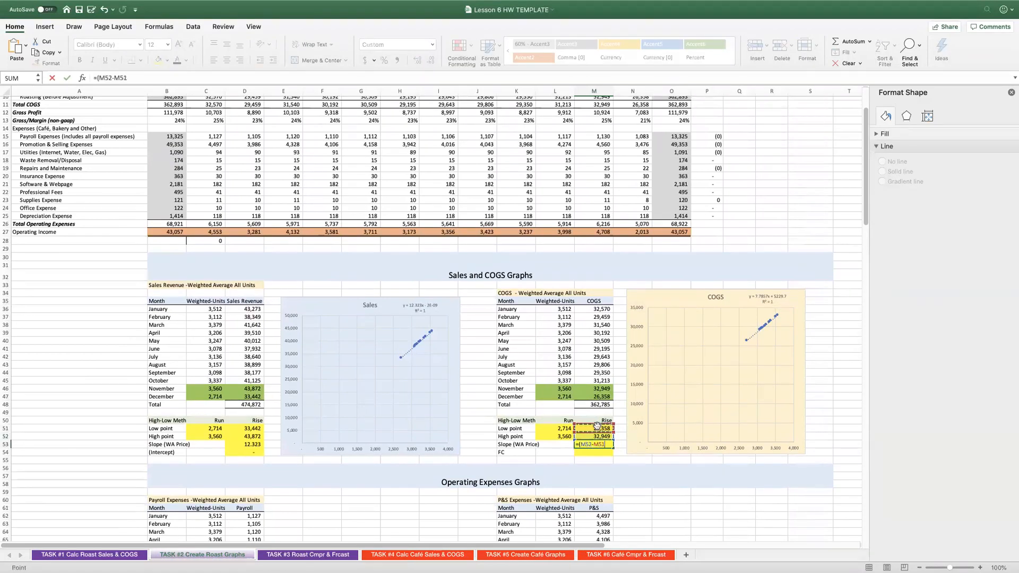
pyautogui.write(')/(')
pyautogui.click(560, 435)
pyautogui.write('=')
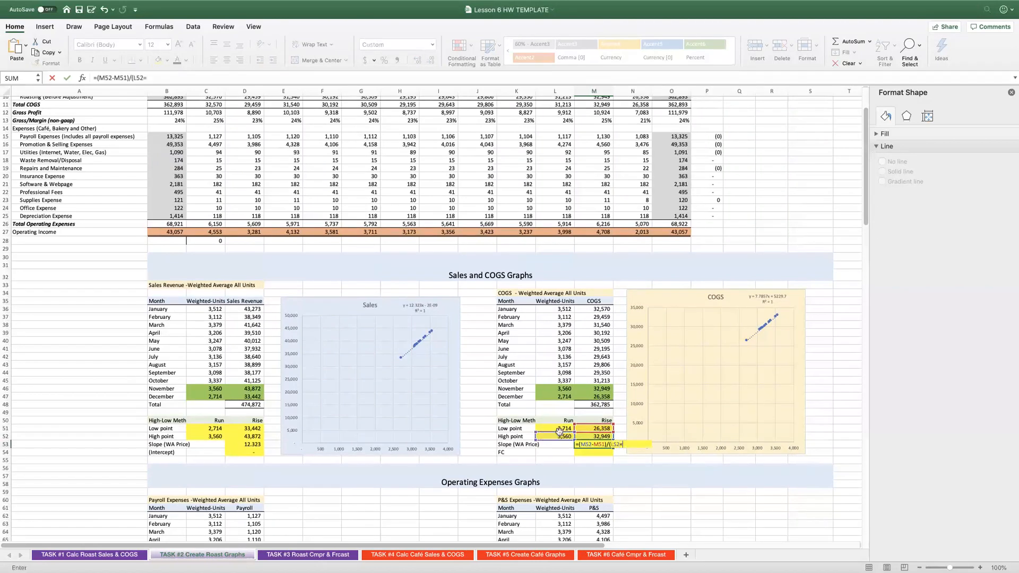
pyautogui.click(558, 428)
pyautogui.press('Return')
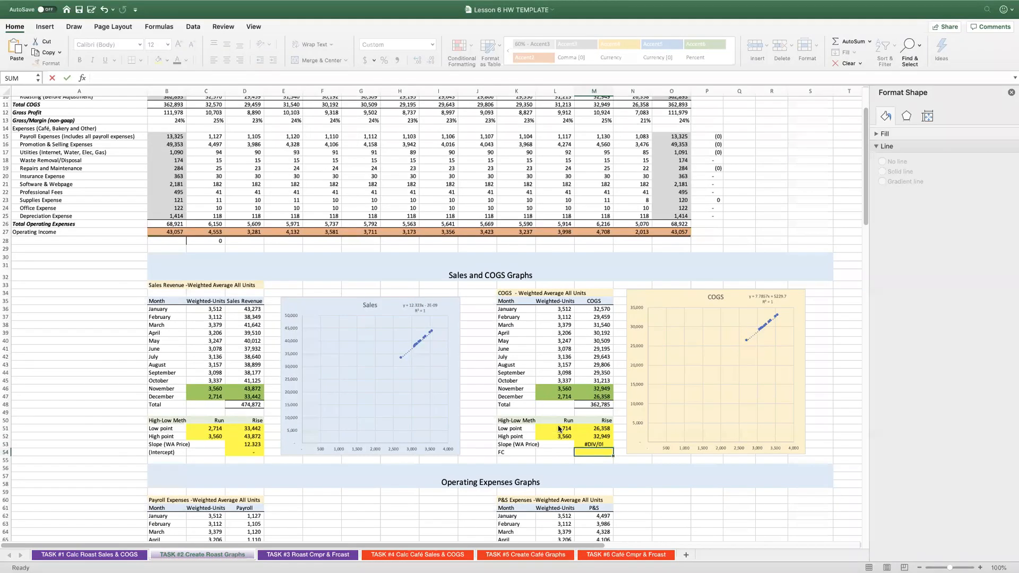
# Correct the COGS slope formula in M53 to =(M52-M51)/(L52-L51) and apply the comma number format.
pyautogui.press('Up')
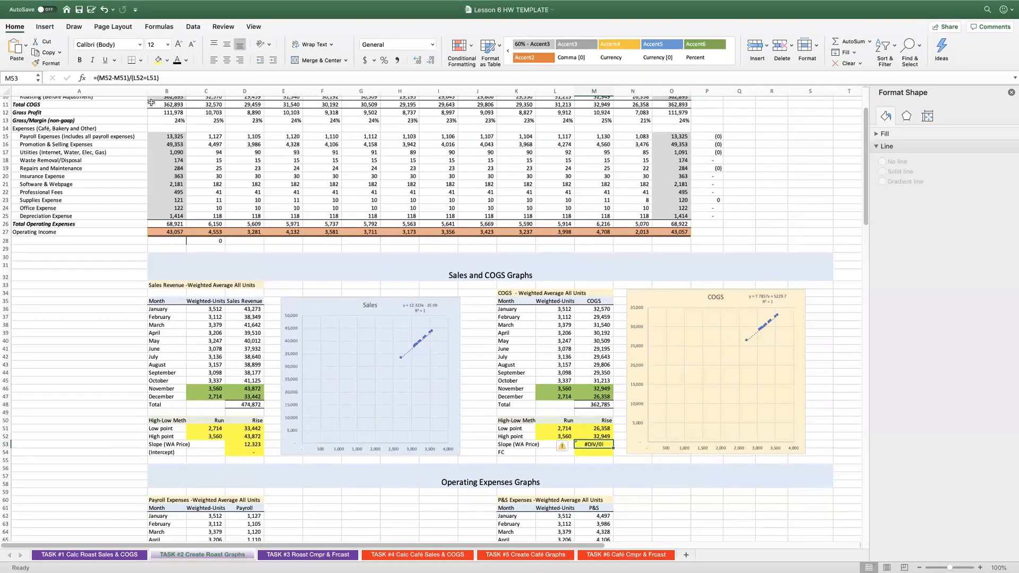
pyautogui.click(147, 77)
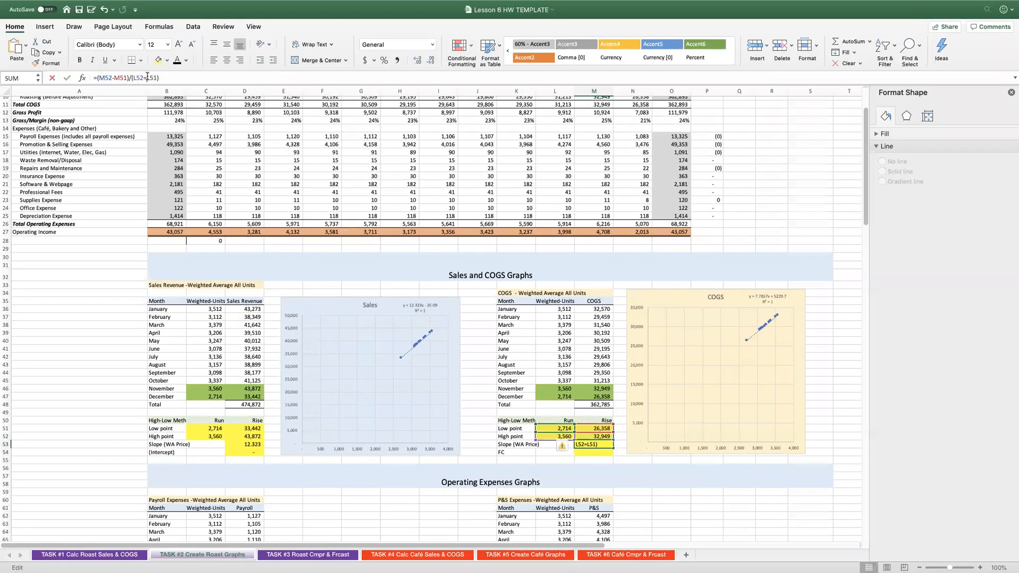
pyautogui.press('BackSpace')
pyautogui.write('-')
pyautogui.press('Return')
pyautogui.press('Up')
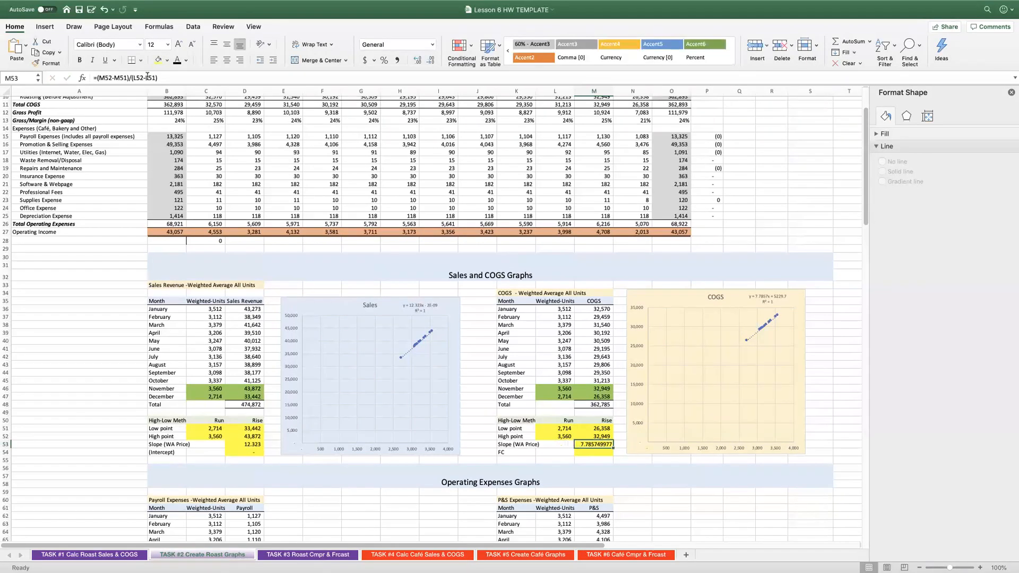
pyautogui.click(397, 60)
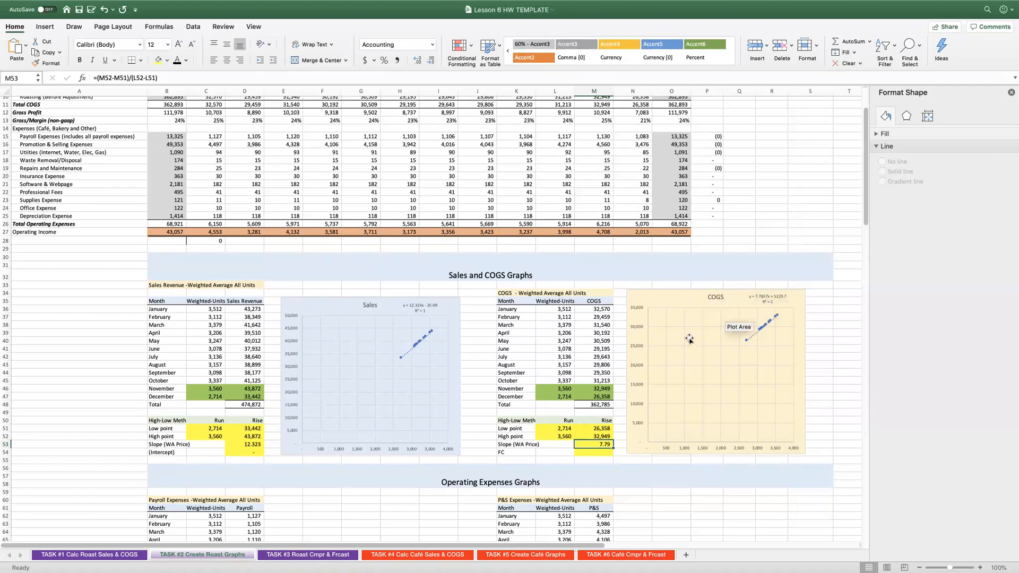
# Calculate the COGS fixed cost in M54 with the formula =M52-M53*L52.
pyautogui.click(582, 450)
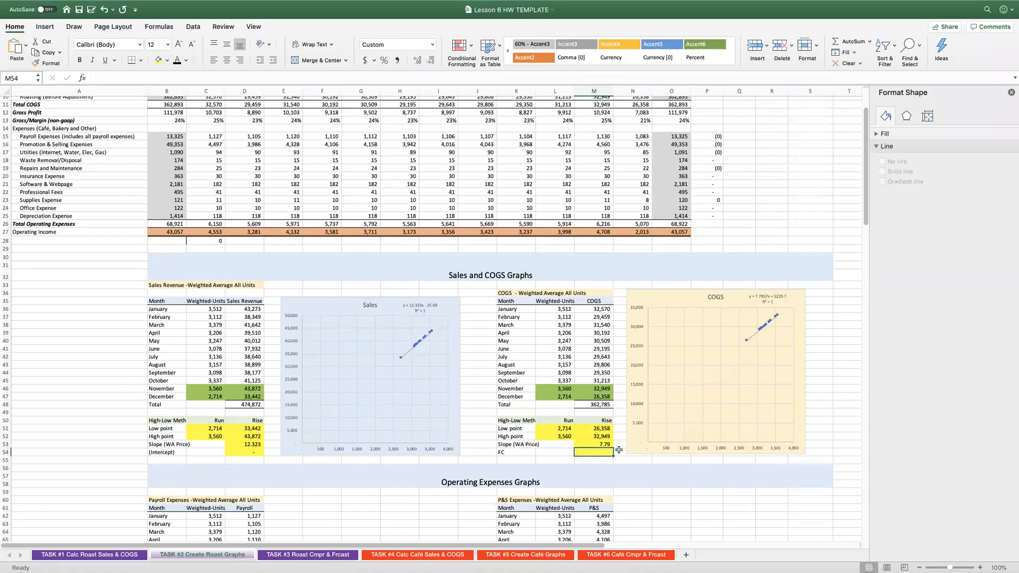
pyautogui.write('=')
pyautogui.click(601, 436)
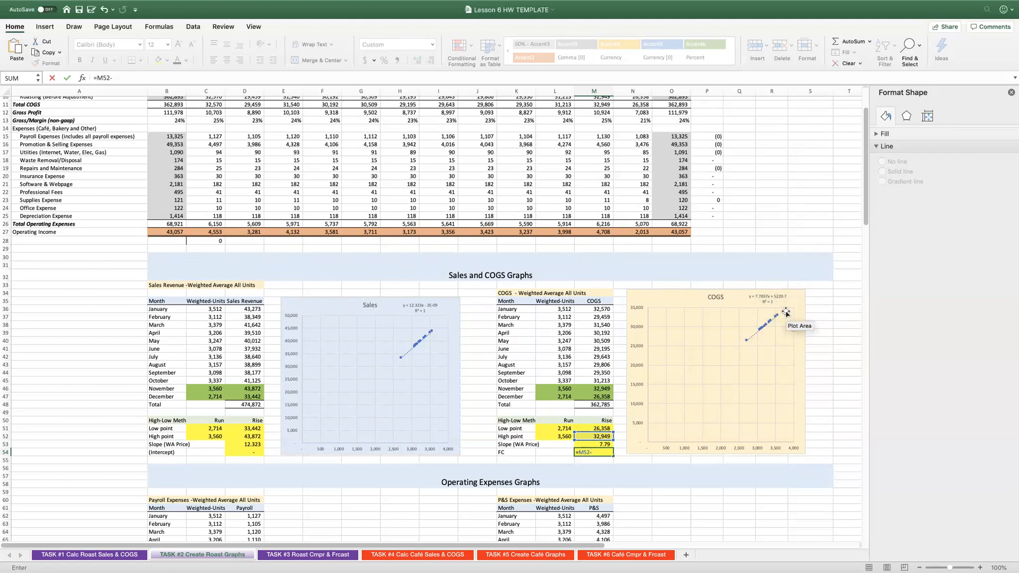
pyautogui.click(588, 446)
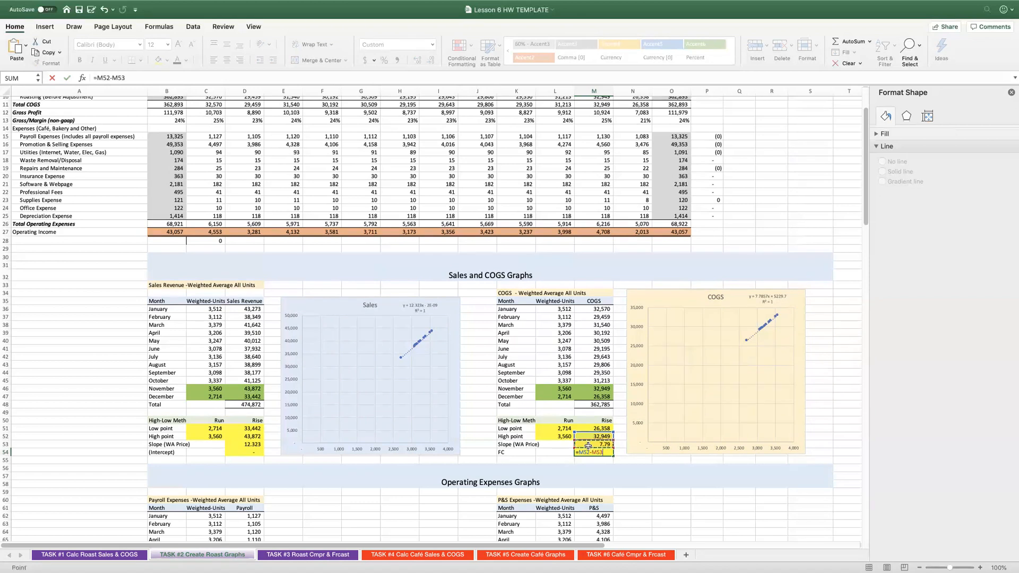
pyautogui.write('*')
pyautogui.click(554, 436)
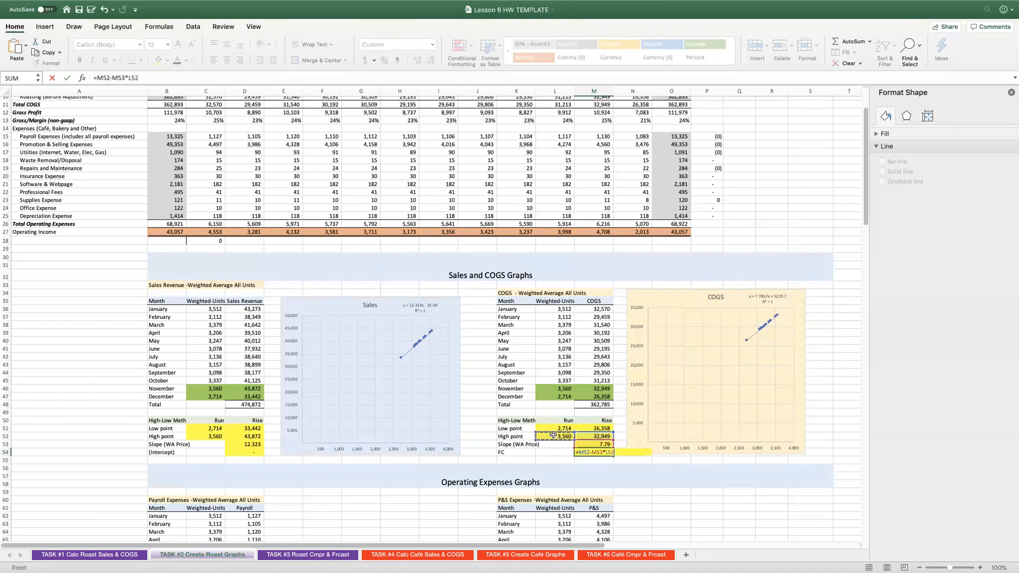
pyautogui.press('Return')
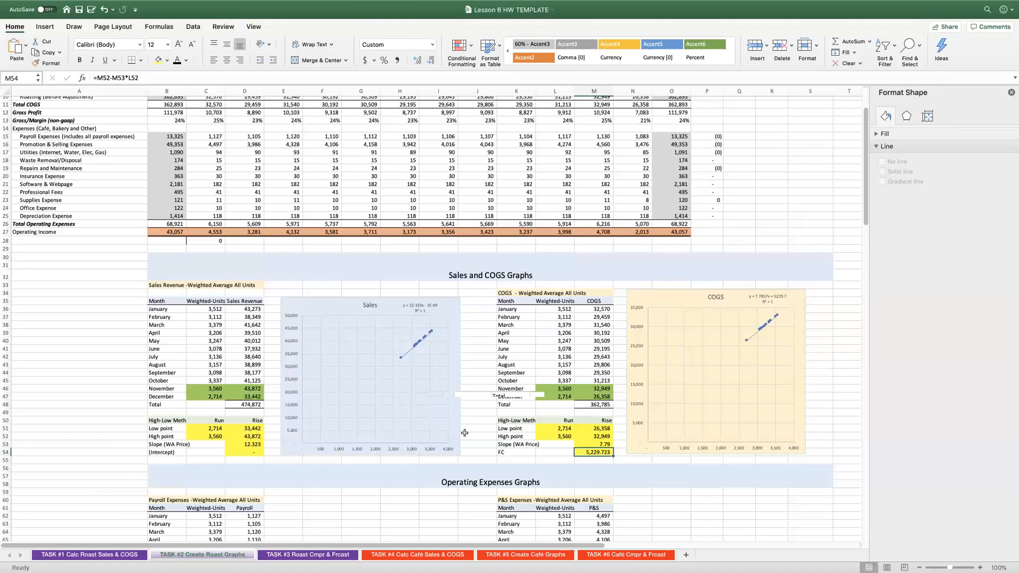
# Insert a scatter chart of the January to December payroll data in C62:D73, place it beside the payroll table and make it taller.
pyautogui.scroll(-5, 457, 435)
pyautogui.scroll(-3, 436, 435)
pyautogui.moveTo(194, 323); pyautogui.dragTo(237, 407)
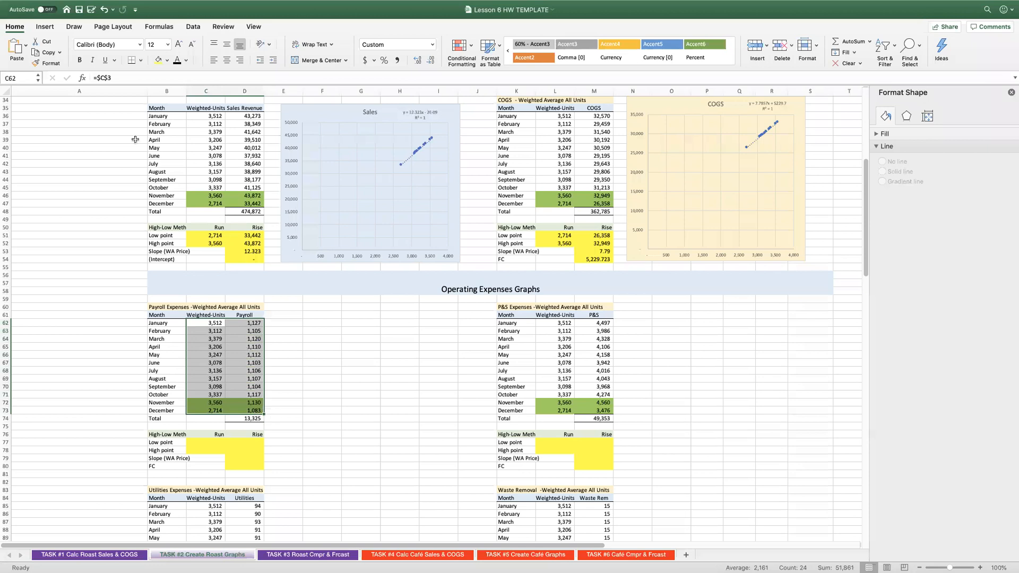
pyautogui.click(45, 27)
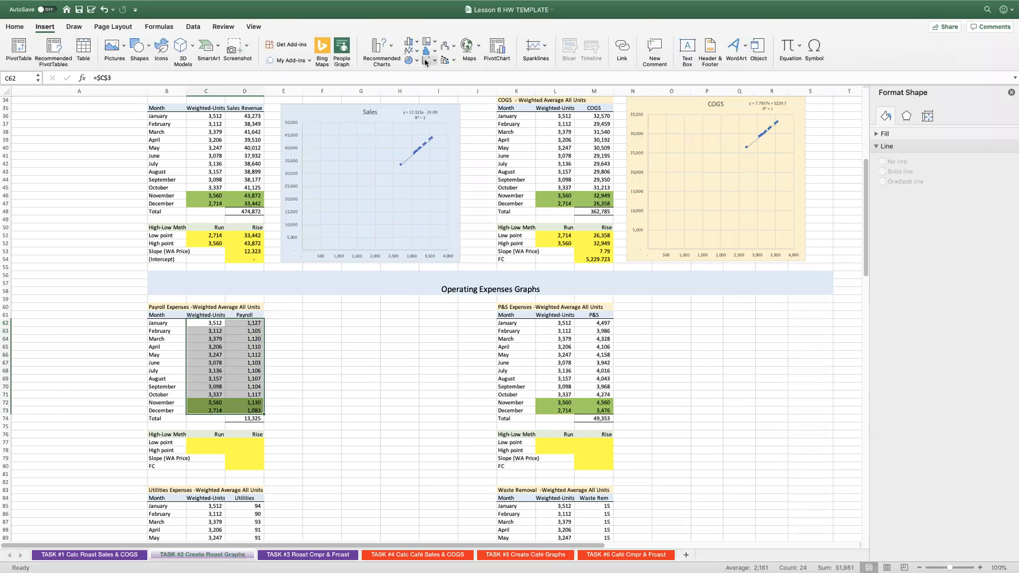
pyautogui.click(445, 108)
pyautogui.moveTo(402, 266); pyautogui.dragTo(336, 307)
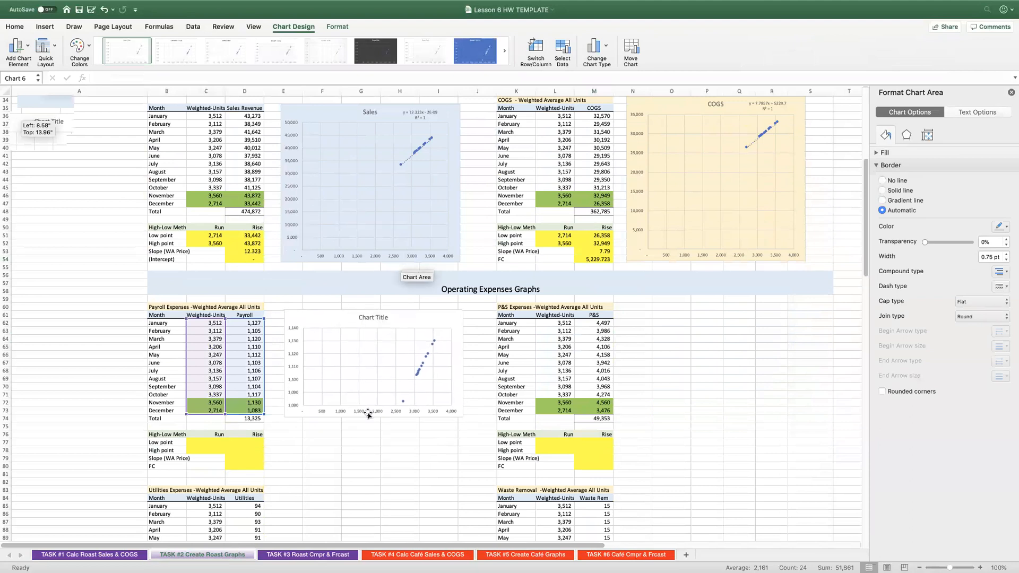
pyautogui.moveTo(373, 420); pyautogui.dragTo(370, 471)
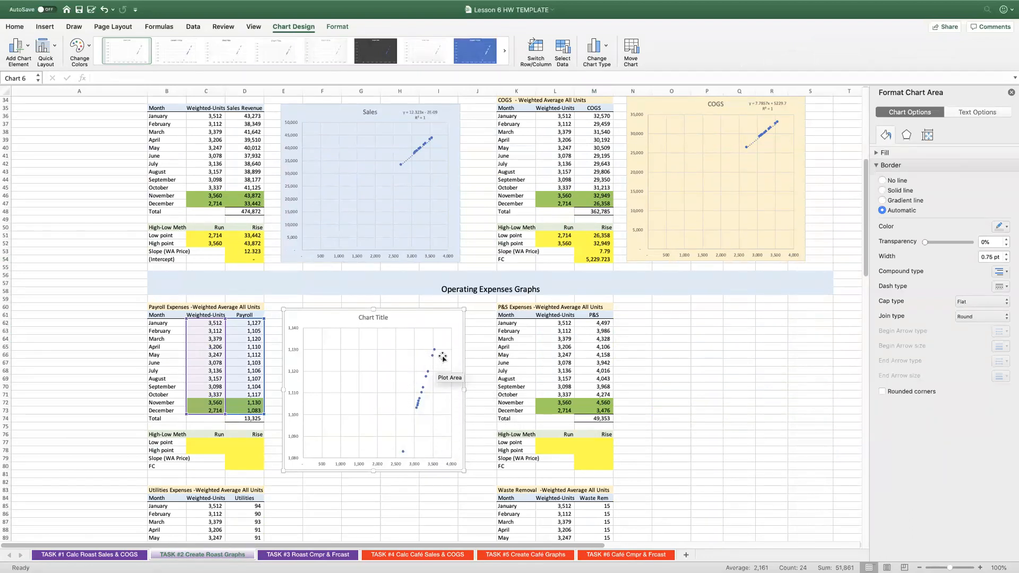
# Add a linear trendline with its equation and R-squared value to the payroll chart, and move the equation label above the plot.
pyautogui.rightClick(416, 408)
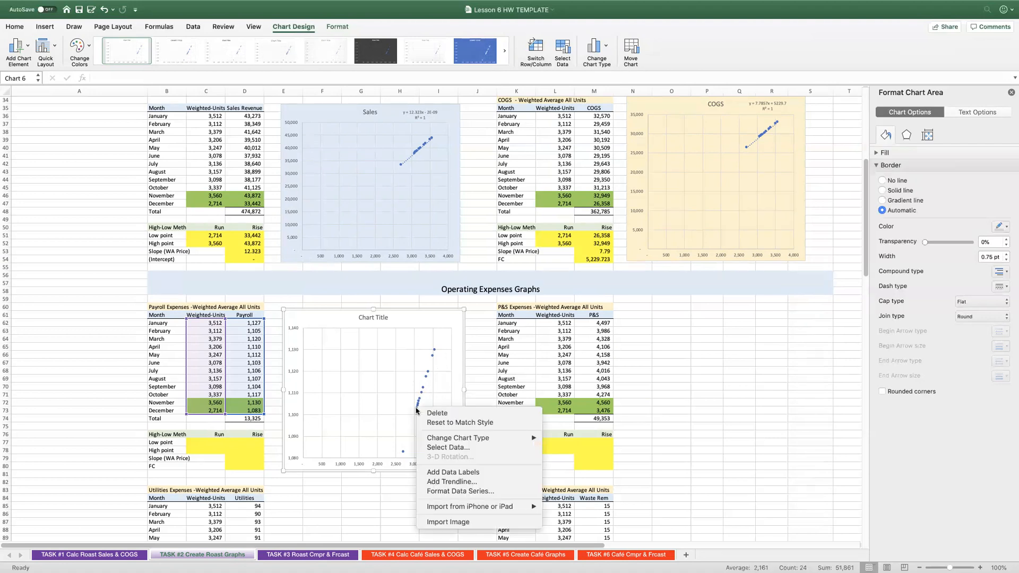
pyautogui.click(449, 482)
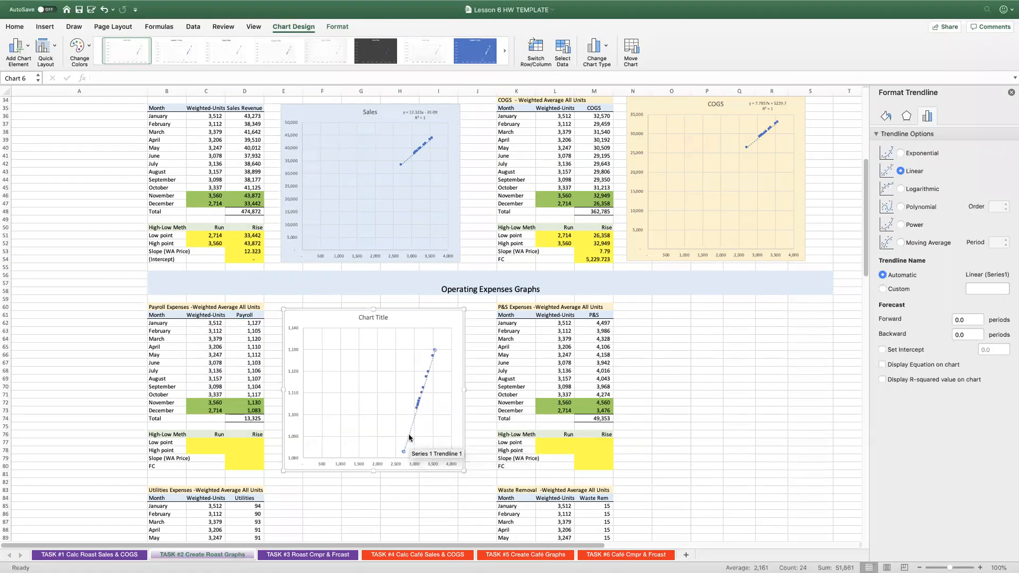
pyautogui.click(928, 365)
pyautogui.click(923, 380)
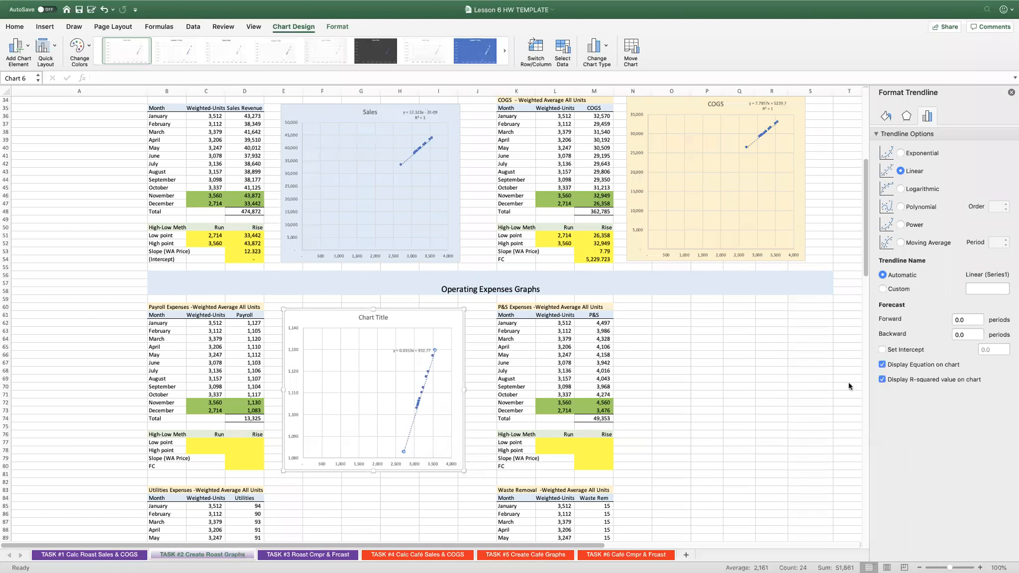
pyautogui.click(400, 349)
pyautogui.moveTo(401, 349); pyautogui.dragTo(408, 313)
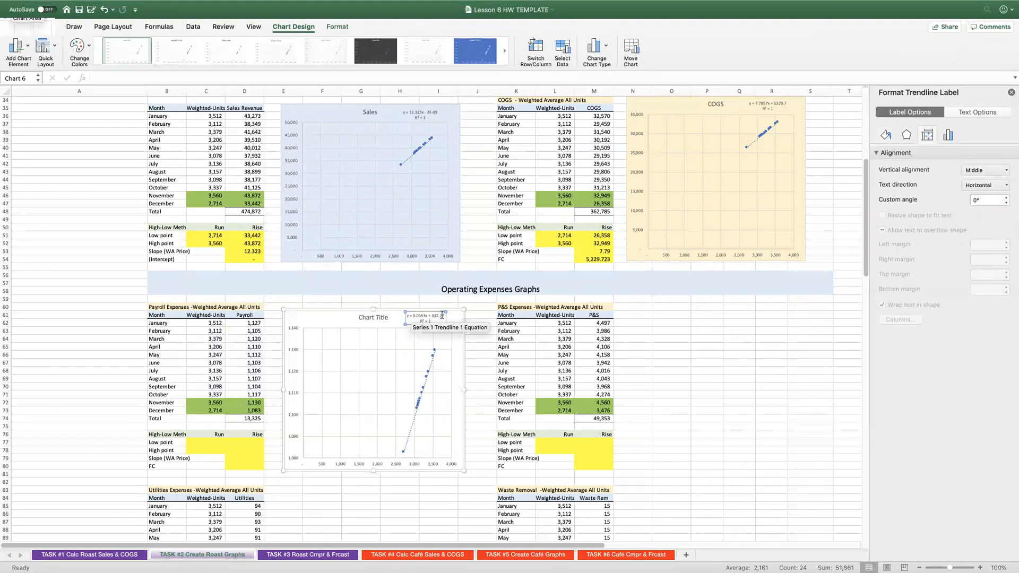
# Replace the payroll chart's placeholder title with "Payroll Expenses".
pyautogui.click(357, 316)
pyautogui.moveTo(359, 316); pyautogui.dragTo(387, 317)
pyautogui.write('Payroll Expenses')
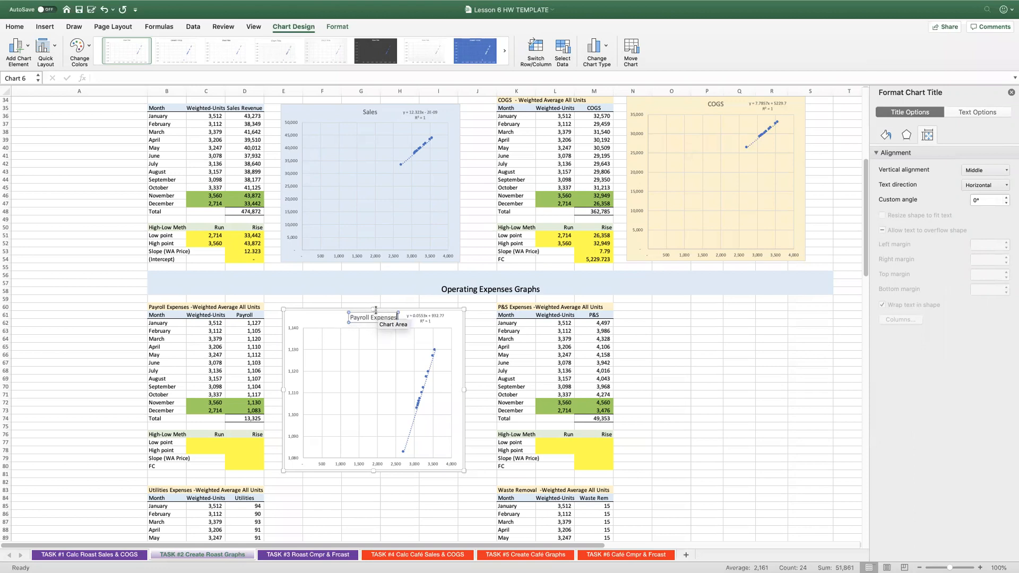
# Fill the Payroll Expenses chart area with the same light gold colour as the COGS chart.
pyautogui.click(318, 317)
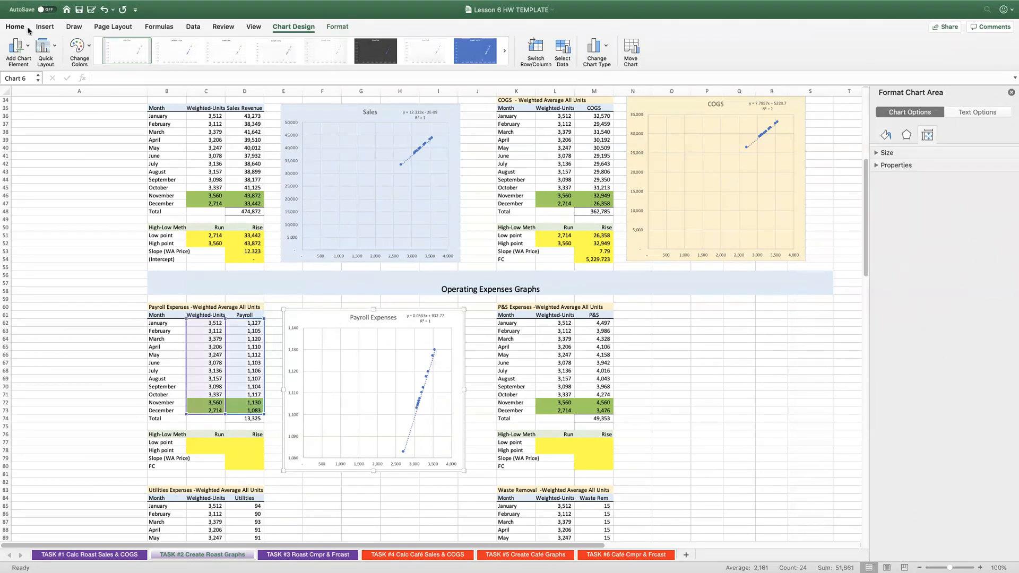
pyautogui.click(25, 28)
pyautogui.click(158, 59)
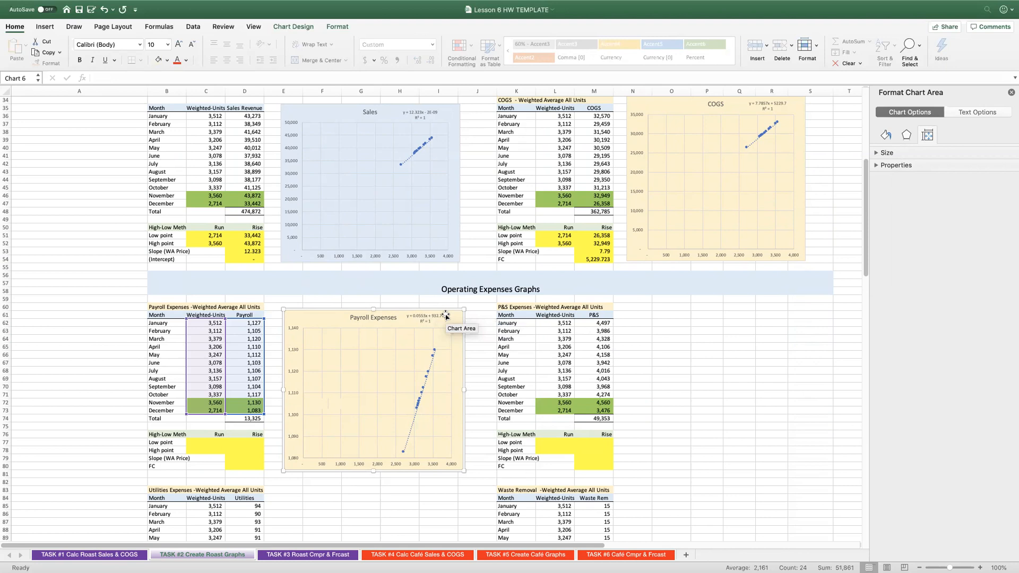
# Link the payroll low-point run in C77 to C73 and the high-point run in C78 to C72.
pyautogui.click(198, 440)
pyautogui.click(198, 439)
pyautogui.write('=')
pyautogui.click(208, 410)
pyautogui.press('Return')
pyautogui.write('=')
pyautogui.click(205, 405)
pyautogui.press('Return')
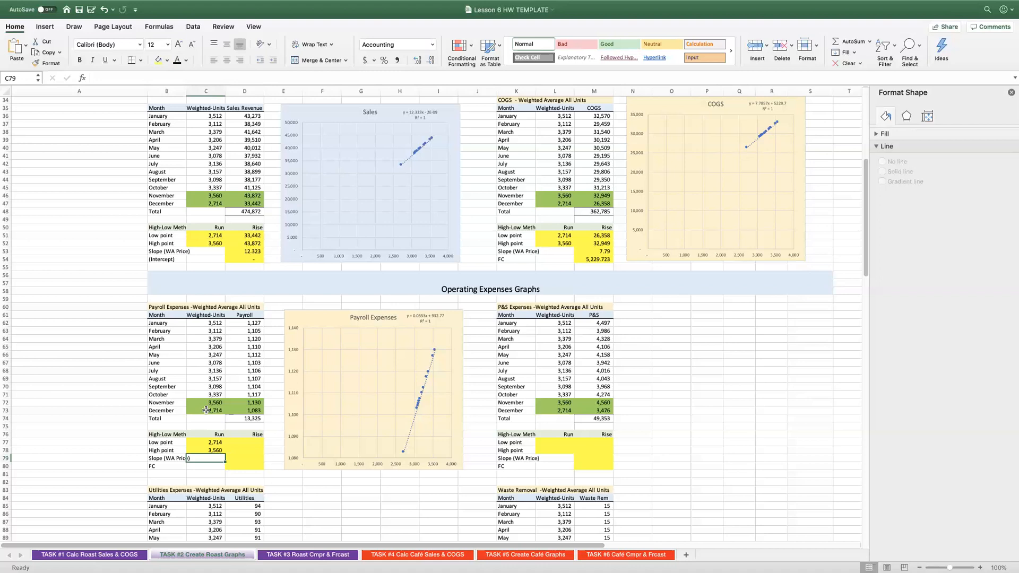
# Link the payroll low-point rise in D77 to D73 and the high-point rise in D78 to D72.
pyautogui.click(244, 442)
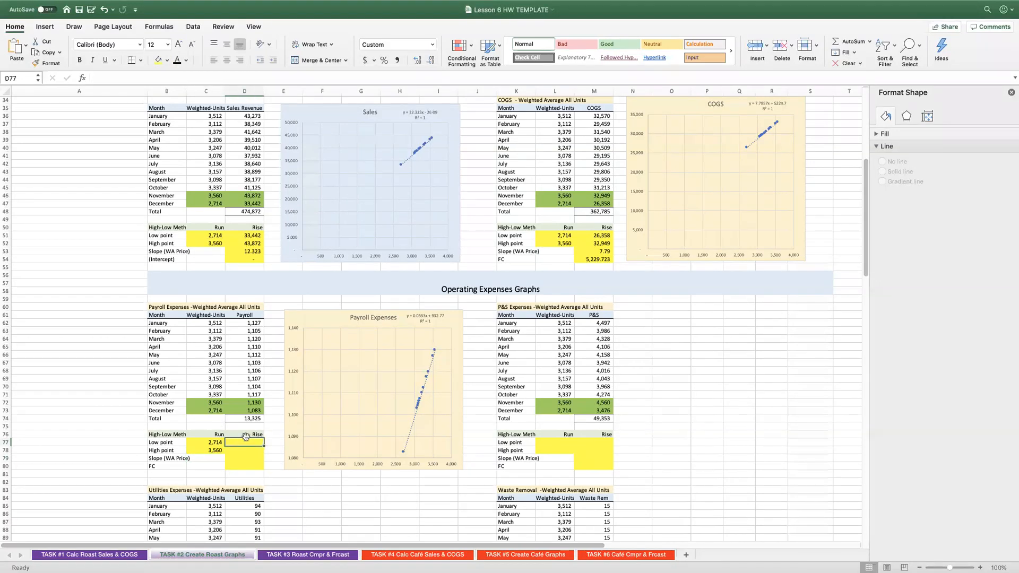
pyautogui.write('=')
pyautogui.click(244, 410)
pyautogui.press('Return')
pyautogui.write('=')
pyautogui.click(242, 404)
pyautogui.press('Return')
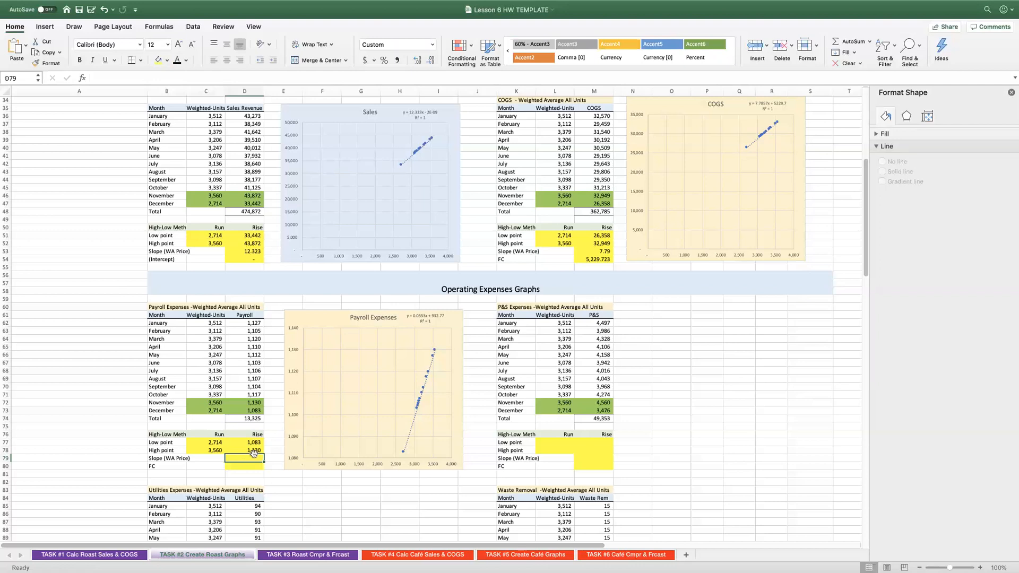
# Copy the sales slope and intercept formulas from D53:D54 into the payroll slope and FC cells D79:D80.
pyautogui.moveTo(248, 251); pyautogui.dragTo(247, 259)
pyautogui.click(45, 52)
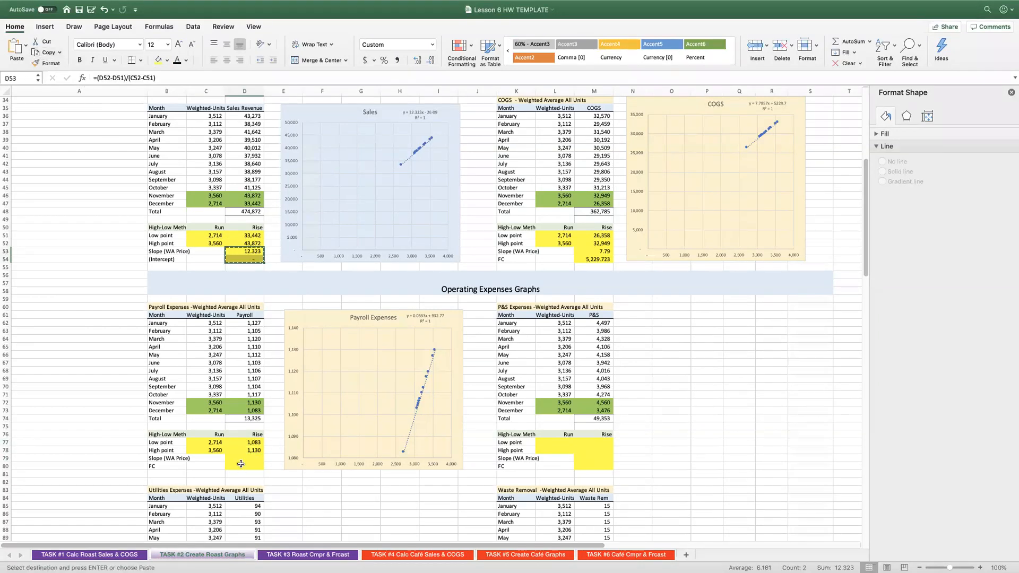
pyautogui.click(244, 458)
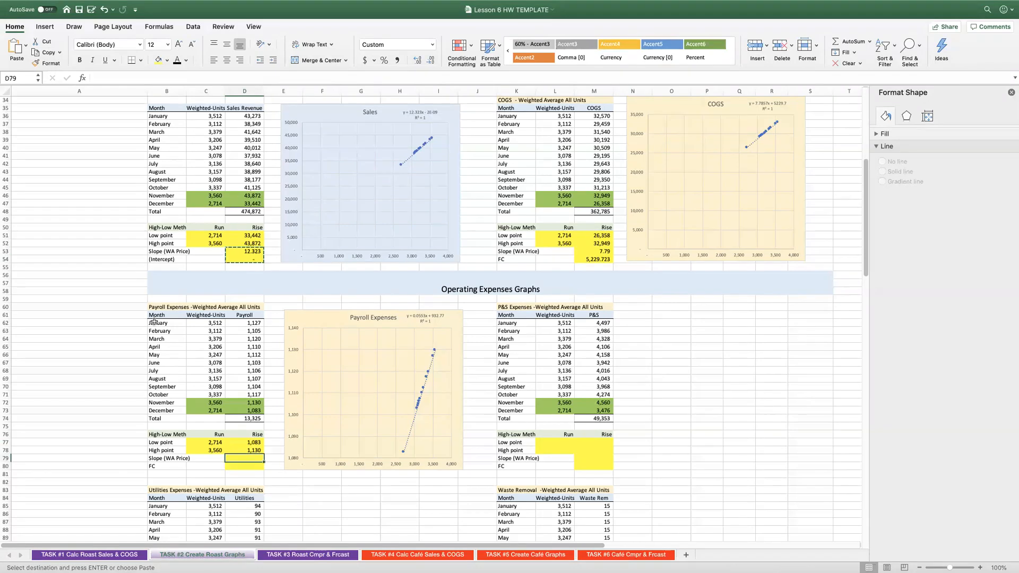
pyautogui.click(16, 46)
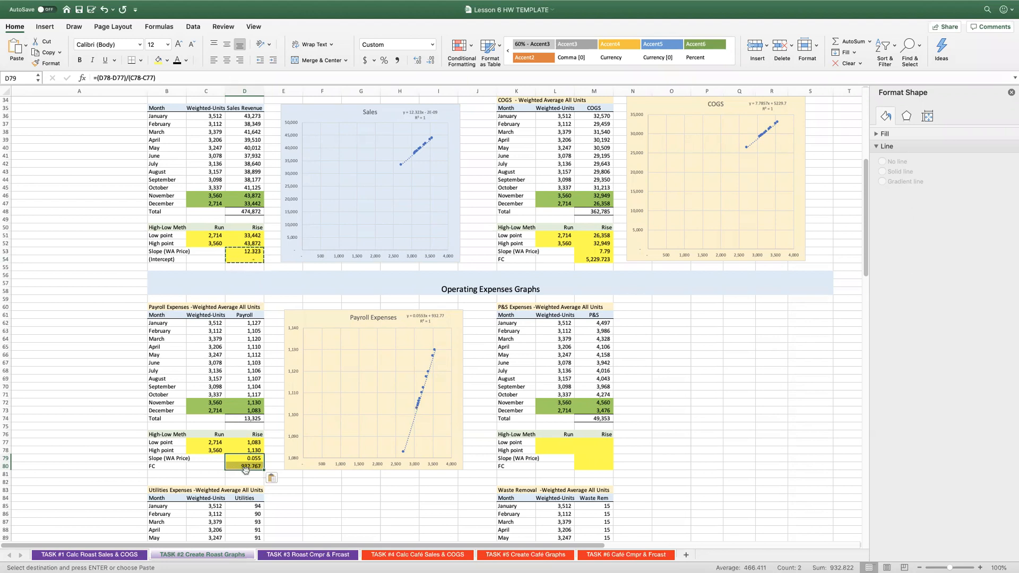
pyautogui.press('Escape')
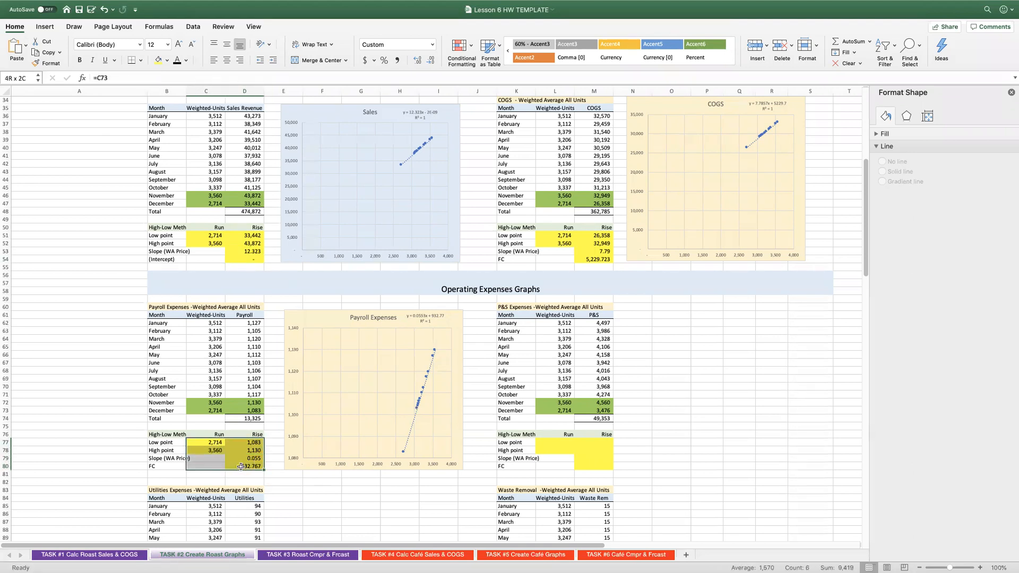
# Copy the payroll high-low formulas in C77:D80 to the P&S high-low block starting at L77.
pyautogui.click(46, 52)
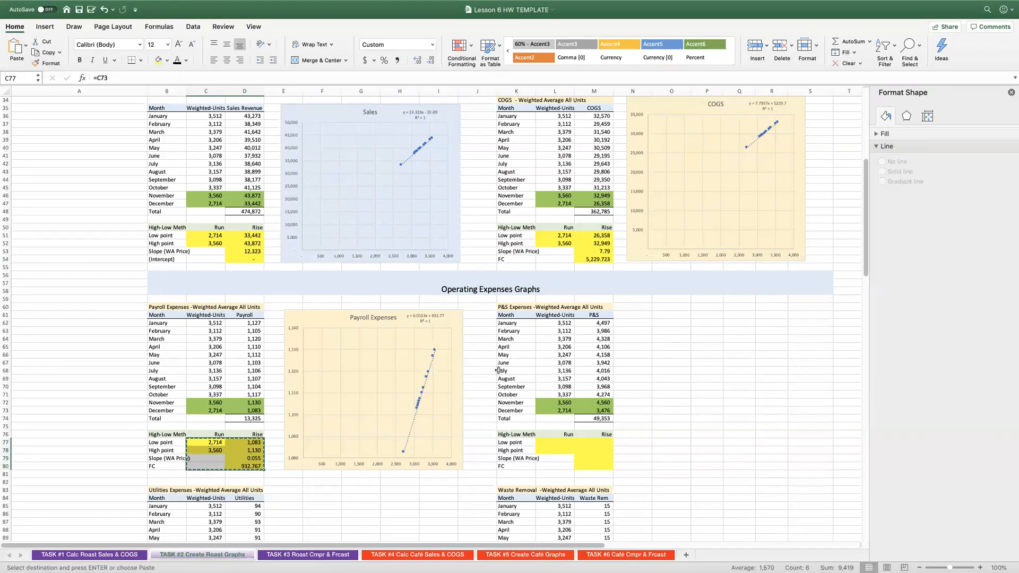
pyautogui.click(554, 443)
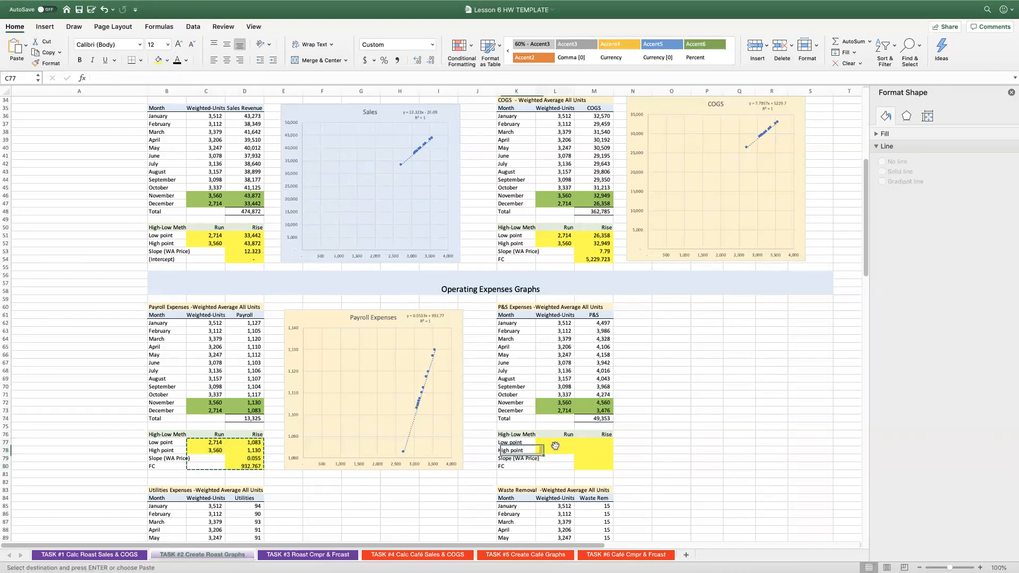
pyautogui.click(22, 51)
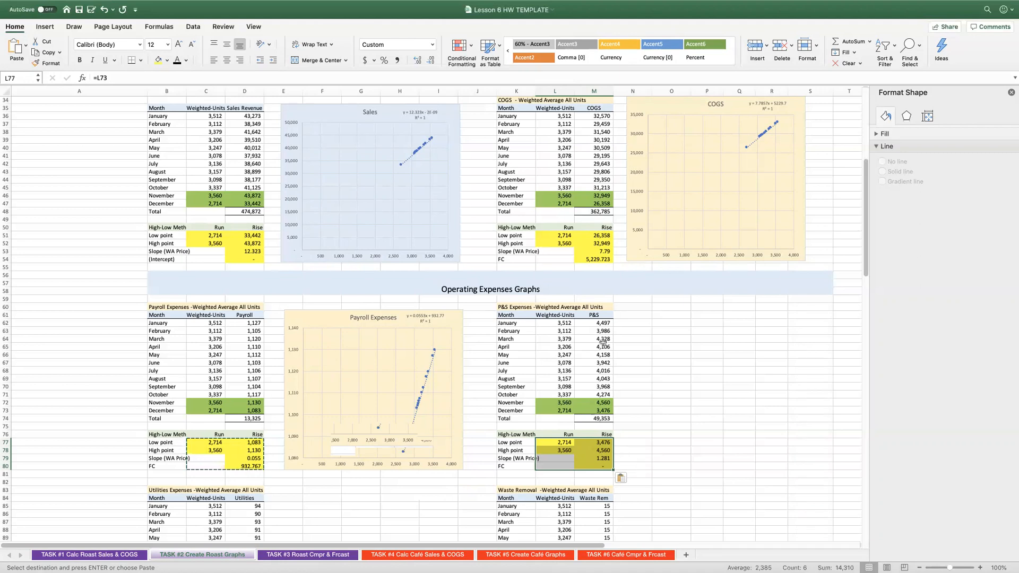
# Insert a light gold scatter chart of the P&S data in L62:M73, enlarged to table height beside the P&S table.
pyautogui.moveTo(552, 323); pyautogui.dragTo(595, 410)
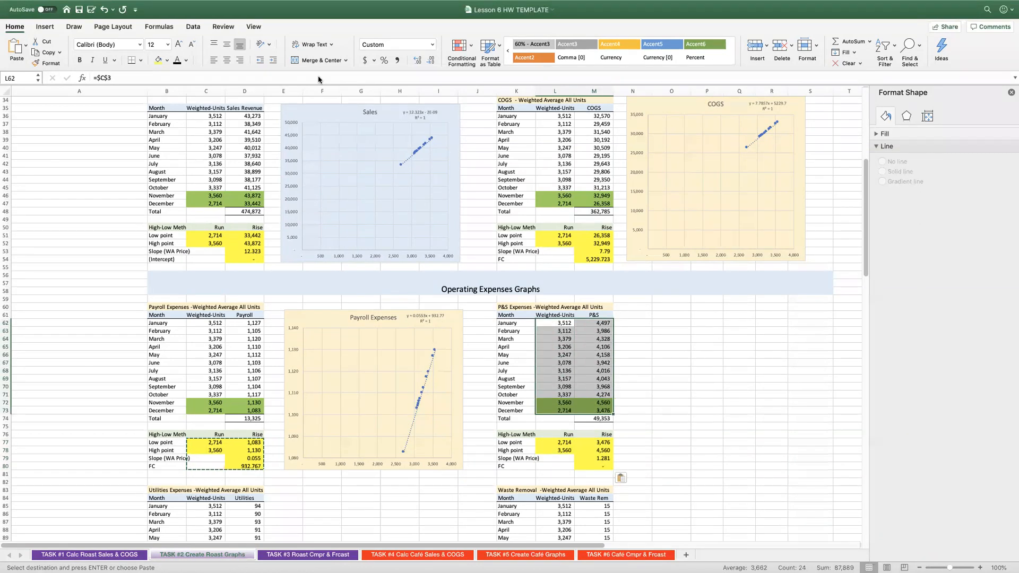
pyautogui.click(46, 27)
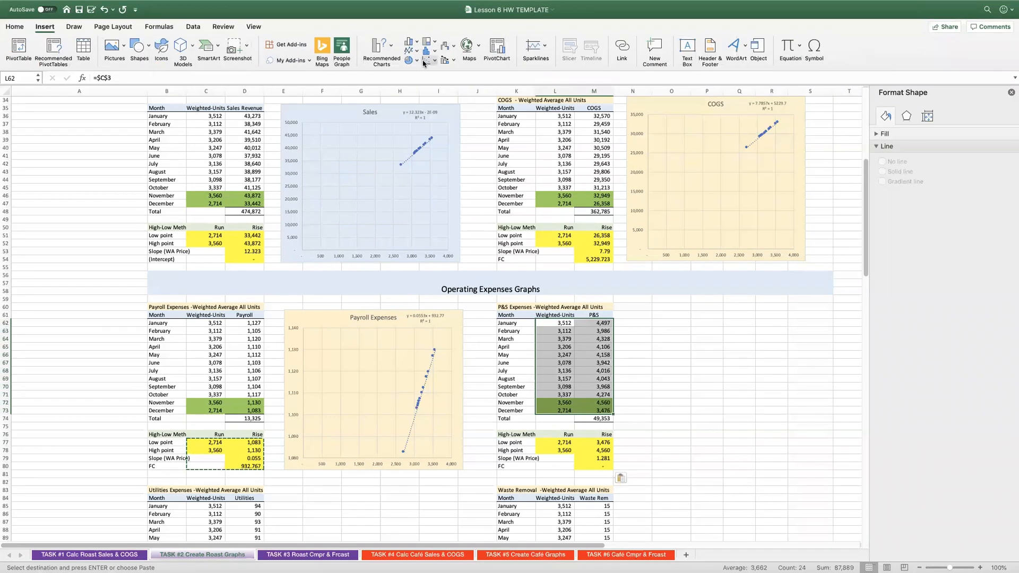
pyautogui.moveTo(415, 266); pyautogui.dragTo(705, 305)
pyautogui.moveTo(728, 412); pyautogui.dragTo(724, 470)
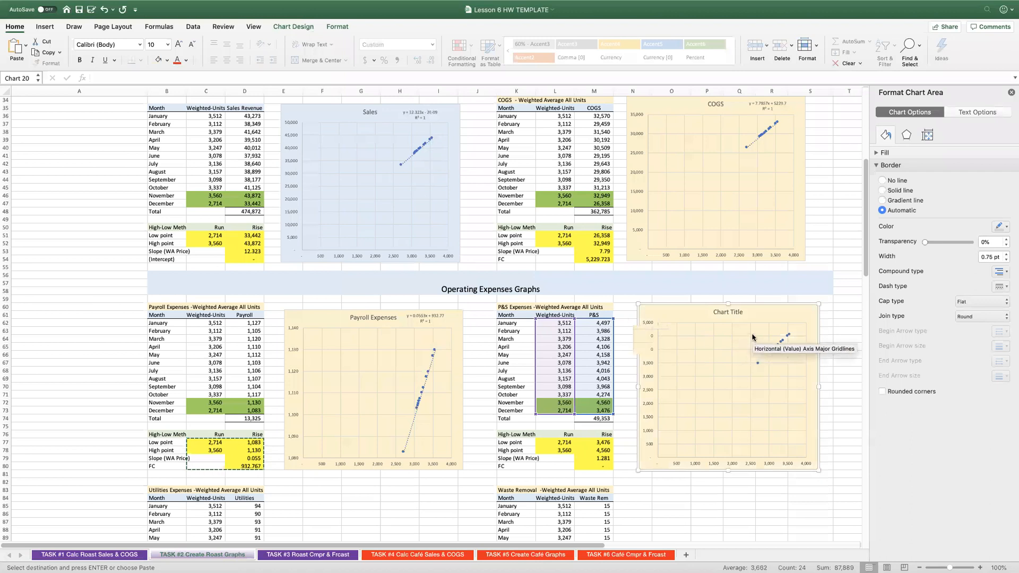
# Add a linear trendline with its equation and R-squared value to the P&S chart, and move the equation label above the plot.
pyautogui.rightClick(778, 350)
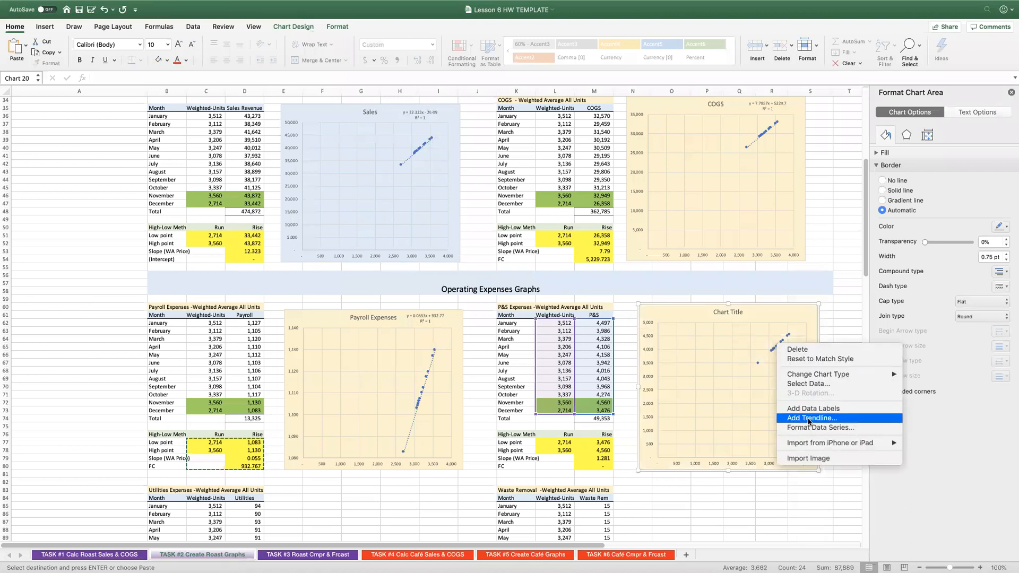
pyautogui.click(810, 418)
pyautogui.click(883, 380)
pyautogui.click(882, 365)
pyautogui.moveTo(769, 333); pyautogui.dragTo(784, 313)
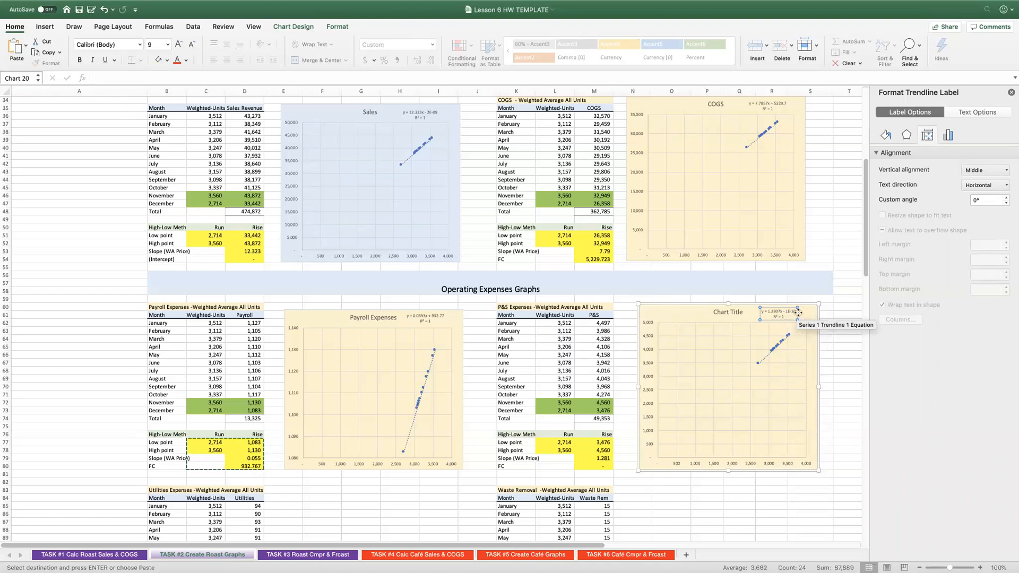
pyautogui.click(584, 457)
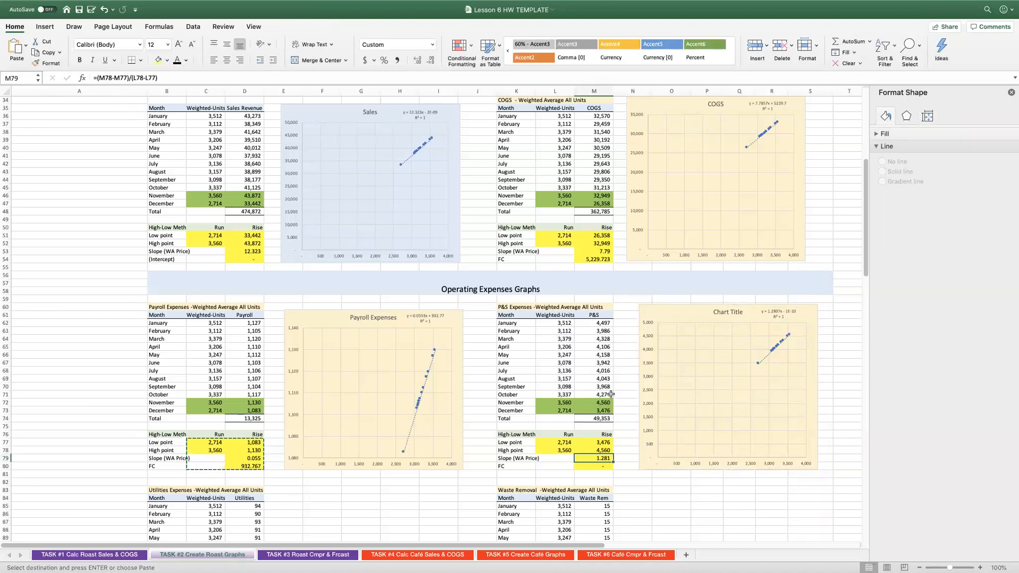
# Replace the P&S chart's placeholder title with "Promotion and Selling".
pyautogui.click(719, 311)
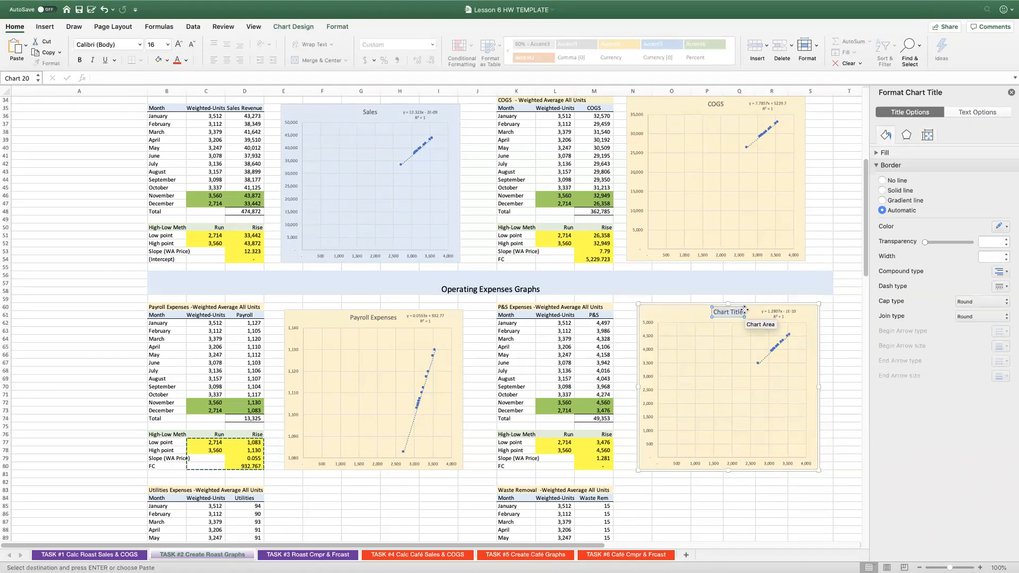
pyautogui.write('Promotion and Selling')
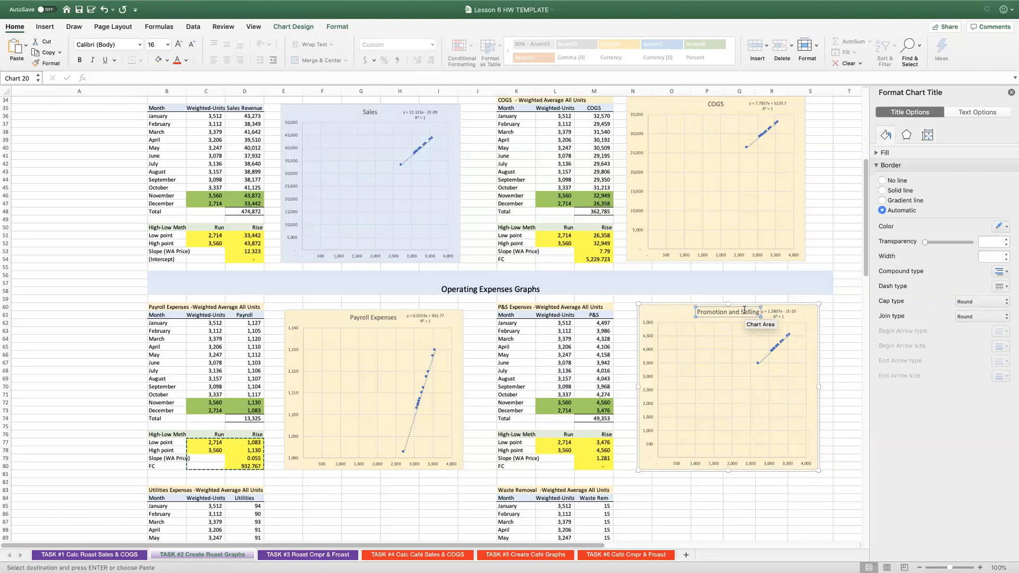
pyautogui.click(670, 316)
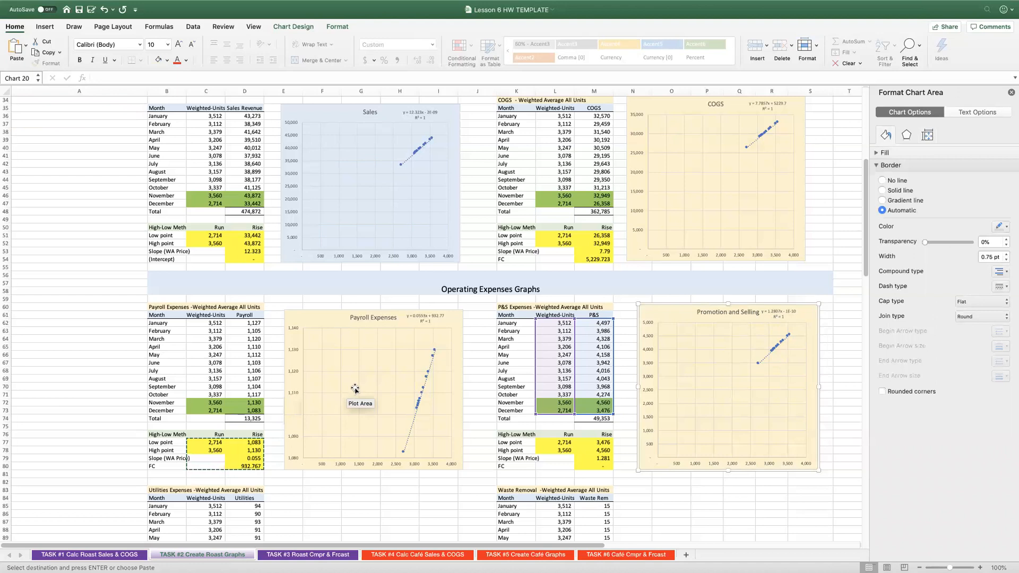
pyautogui.scroll(-9, 345, 340)
pyautogui.scroll(-1, 340, 325)
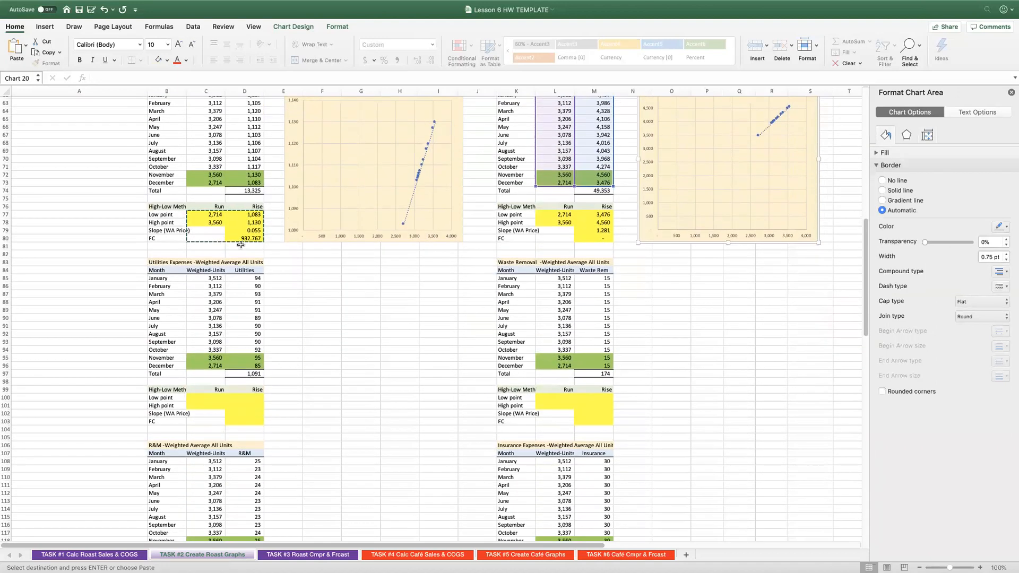
pyautogui.press('Escape')
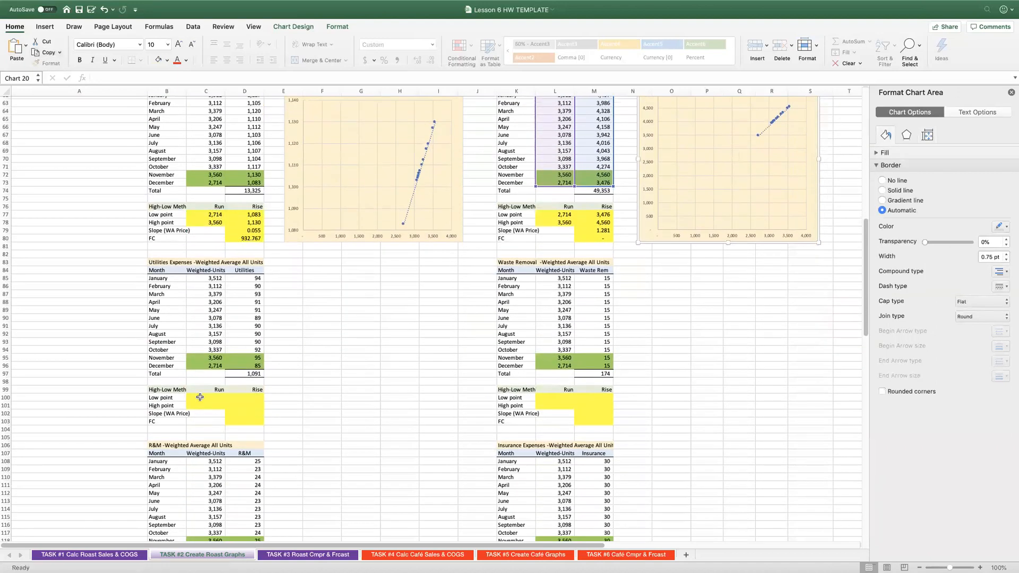
pyautogui.click(200, 398)
pyautogui.click(16, 47)
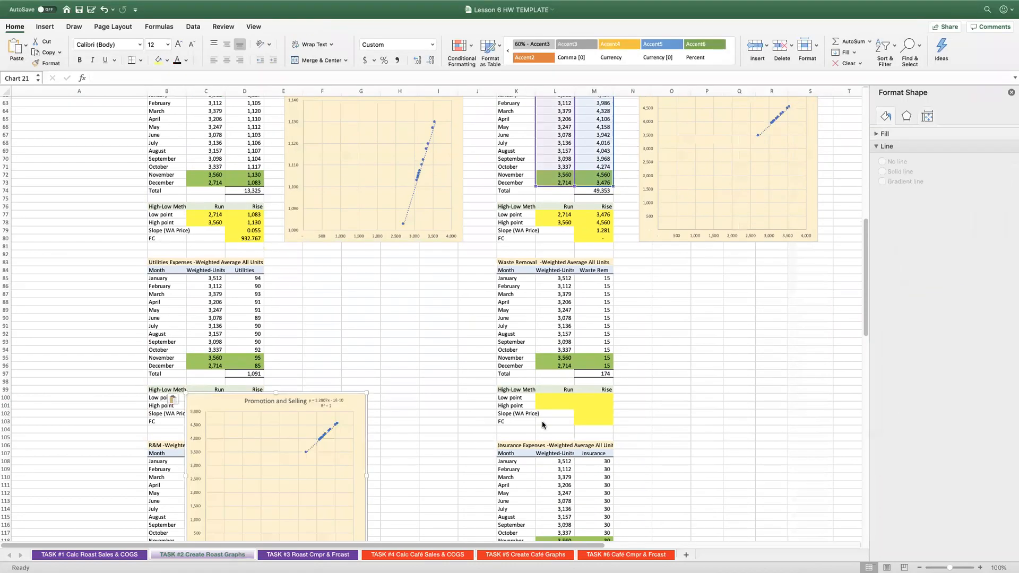
pyautogui.press('Delete')
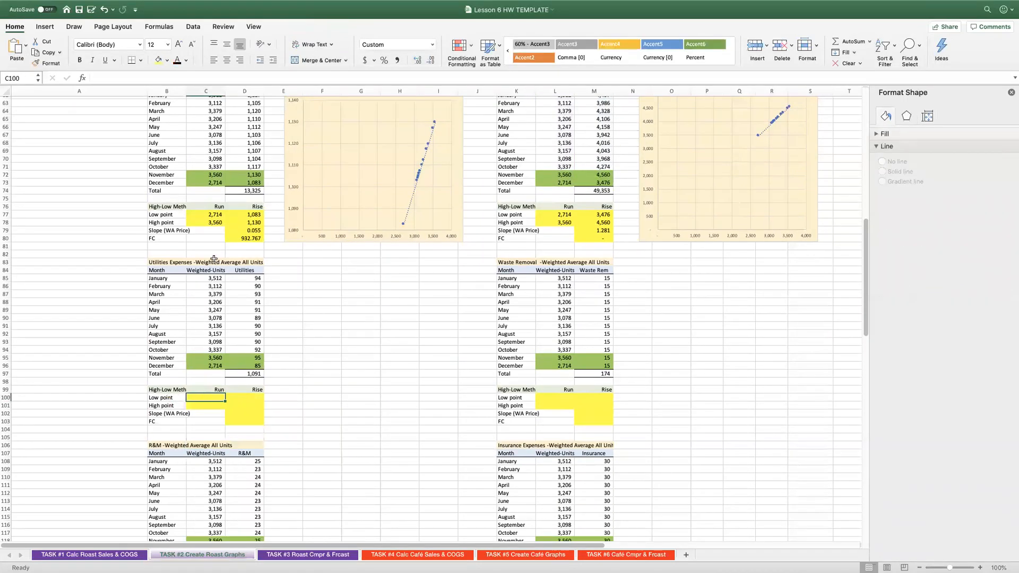
# Copy the payroll high-low formulas in C77:D80 to the Utilities block at C100 and the Waste Removal block at L100.
pyautogui.moveTo(211, 215); pyautogui.dragTo(247, 239)
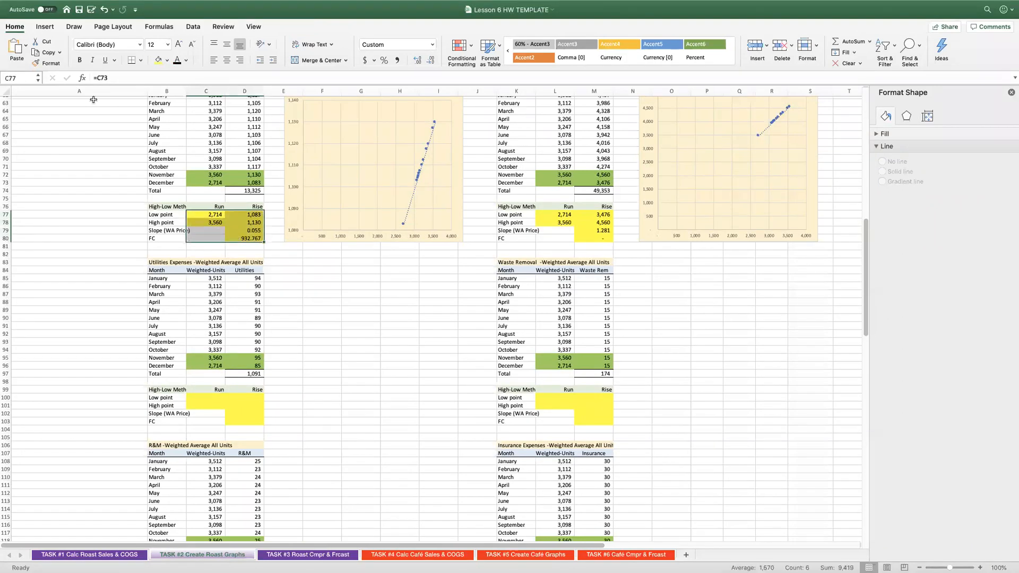
pyautogui.click(44, 52)
pyautogui.click(205, 396)
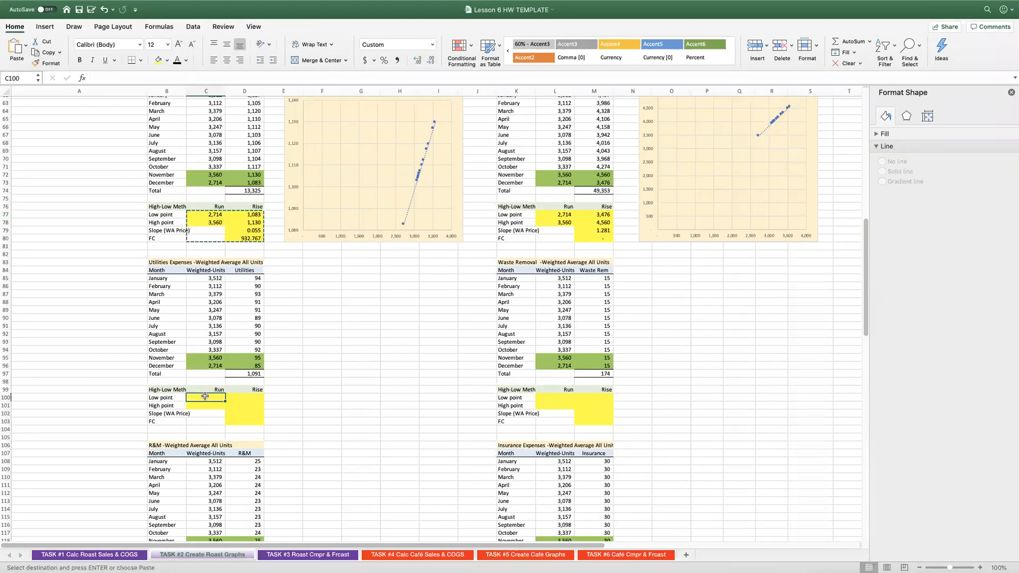
pyautogui.press('super+v')
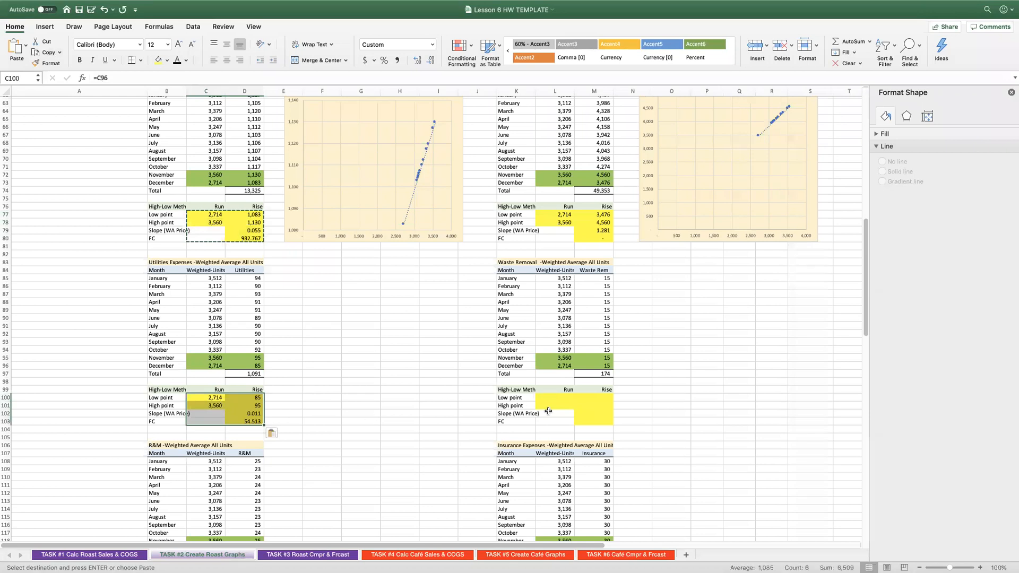
pyautogui.click(548, 400)
pyautogui.press('super+v')
# Paste the copied high-low formulas into the R&M block at C123 and the Insurance block at L123.
pyautogui.scroll(-5, 414, 394)
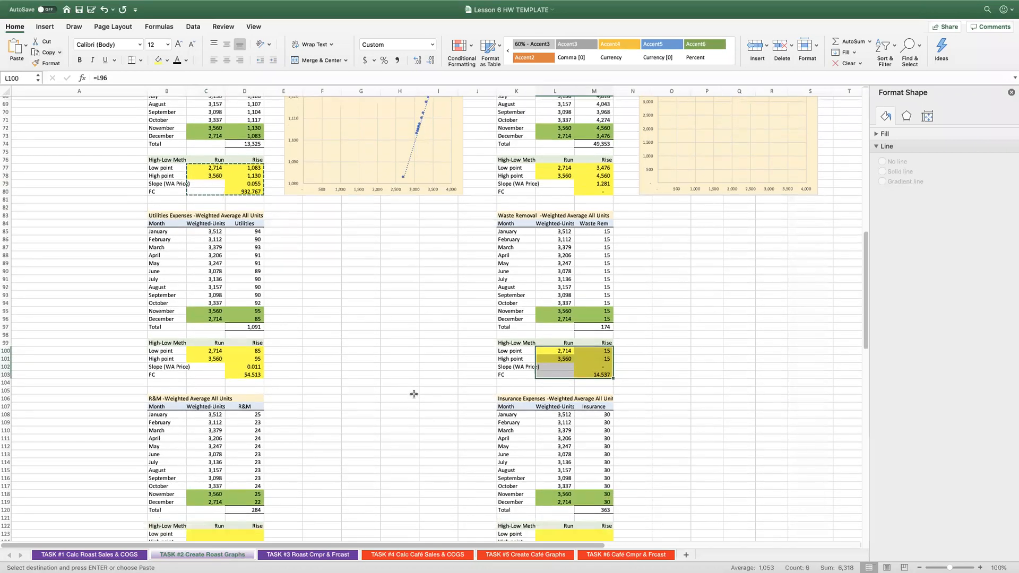
pyautogui.click(202, 497)
pyautogui.press('super+v')
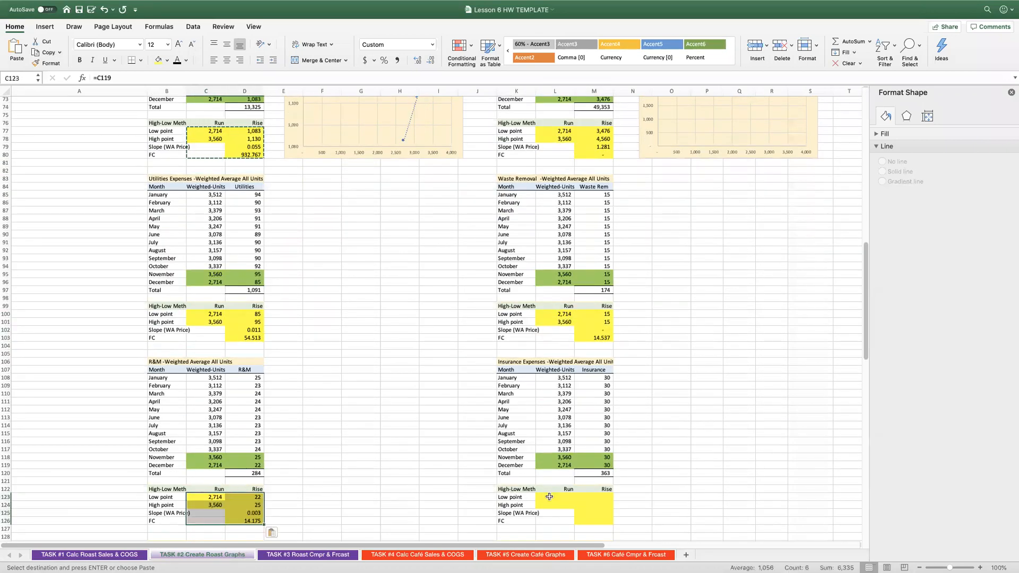
pyautogui.click(549, 496)
pyautogui.press('super+v')
# Paste the copied high-low formulas into the Software & Web block at C146 and the Prof. Fees block at L146.
pyautogui.scroll(-10, 395, 476)
pyautogui.click(205, 470)
pyautogui.press('super+v')
pyautogui.click(539, 471)
pyautogui.press('super+v')
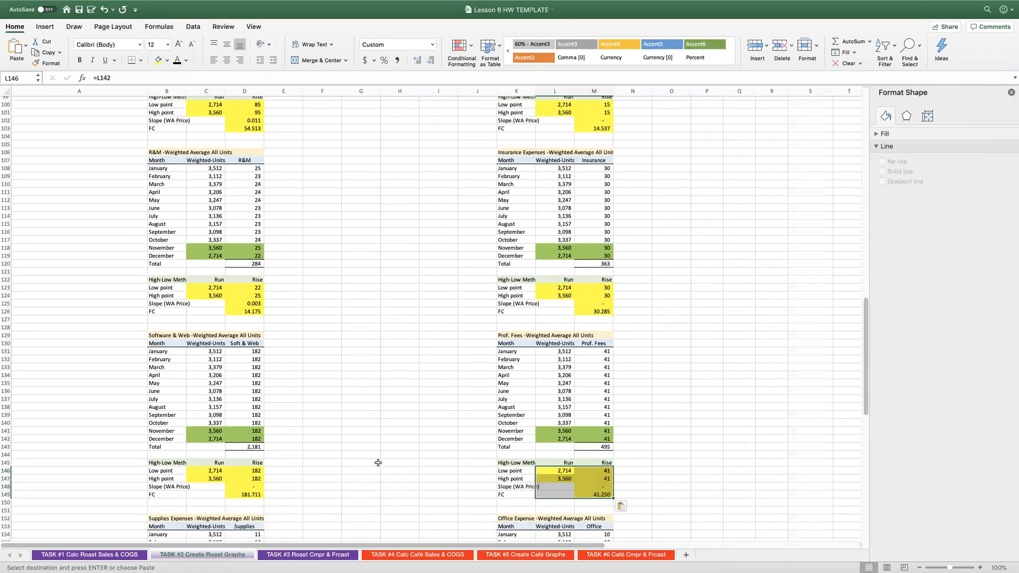
# Paste the copied high-low formulas into the Supplies block at C169 and the Office Expense block at L169.
pyautogui.scroll(-8, 375, 461)
pyautogui.click(207, 484)
pyautogui.press('super+v')
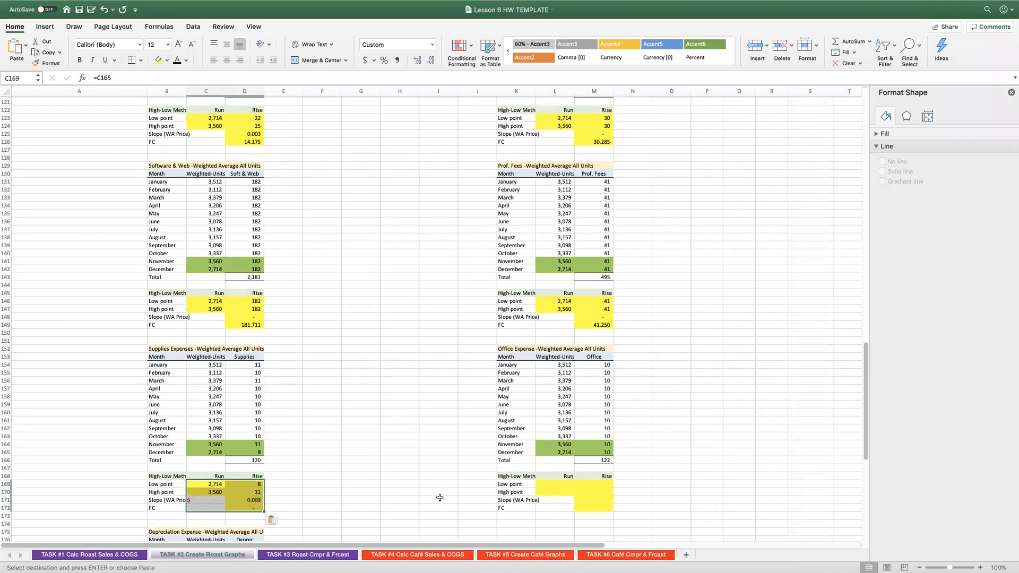
pyautogui.click(553, 483)
pyautogui.press('super+v')
# Paste the copied high-low formulas into the Depreciation Expense block starting at C192.
pyautogui.scroll(-10, 409, 526)
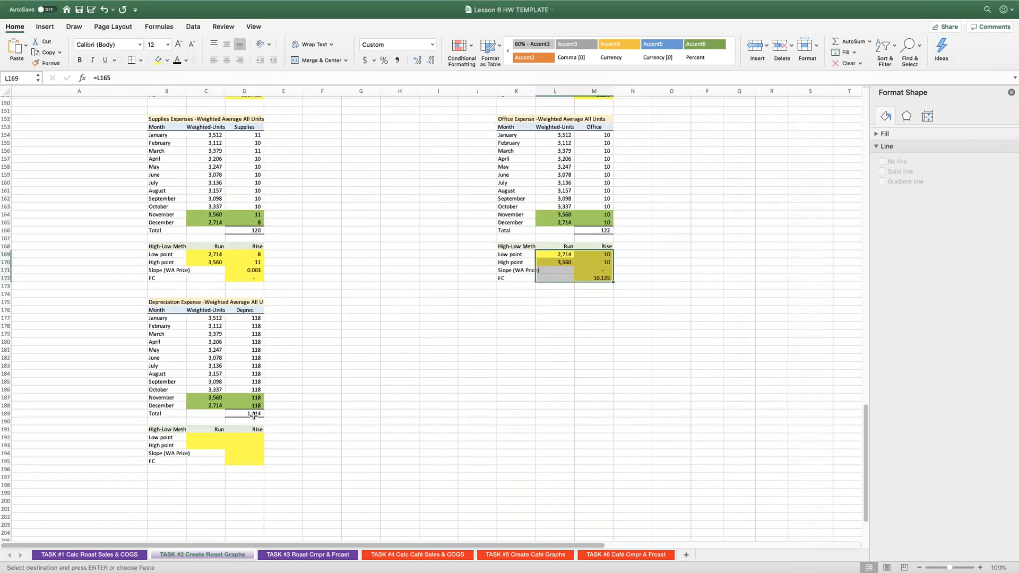
pyautogui.click(208, 436)
pyautogui.press('super+v')
pyautogui.scroll(17, 346, 420)
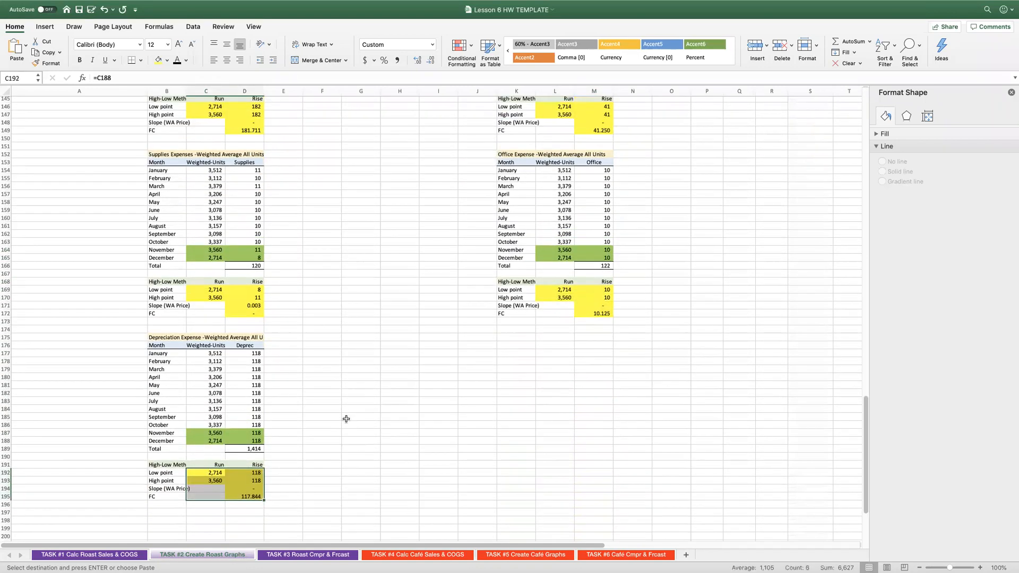
pyautogui.scroll(13, 346, 420)
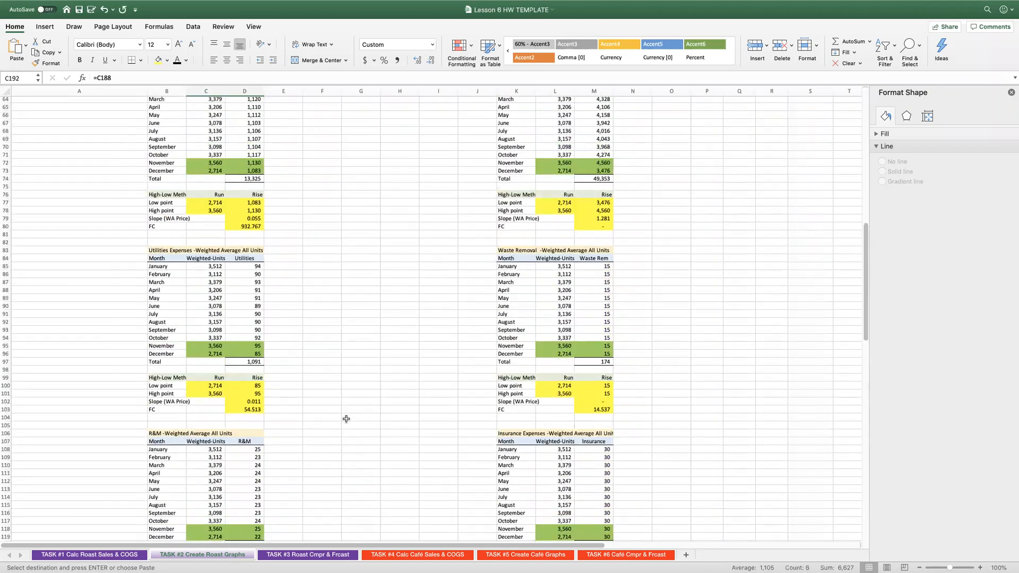
# Insert a scatter chart of the Utilities data in C85:D96 and place it beside that table, stretched down to row 103.
pyautogui.scroll(3, 346, 419)
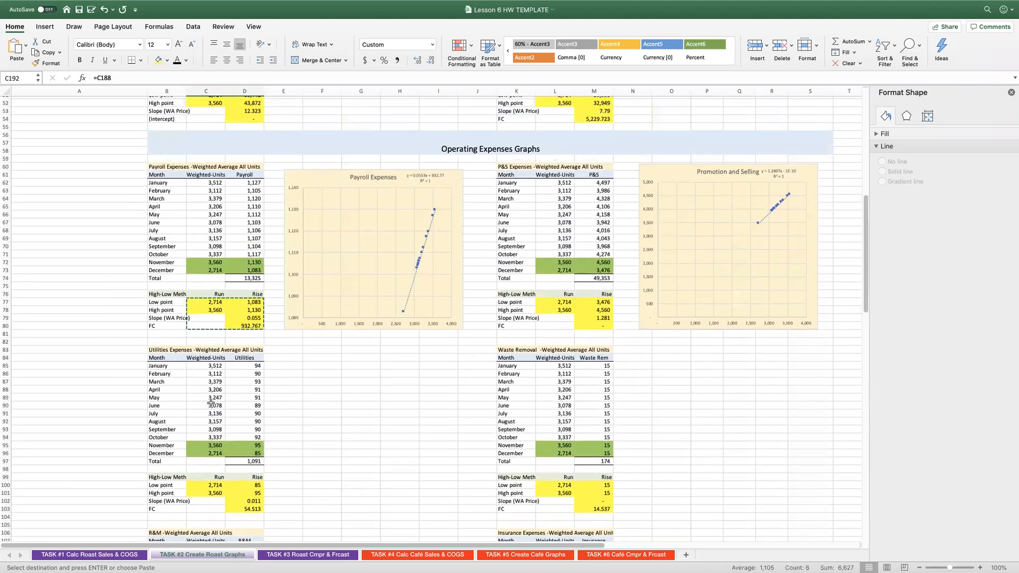
pyautogui.moveTo(203, 365); pyautogui.dragTo(252, 454)
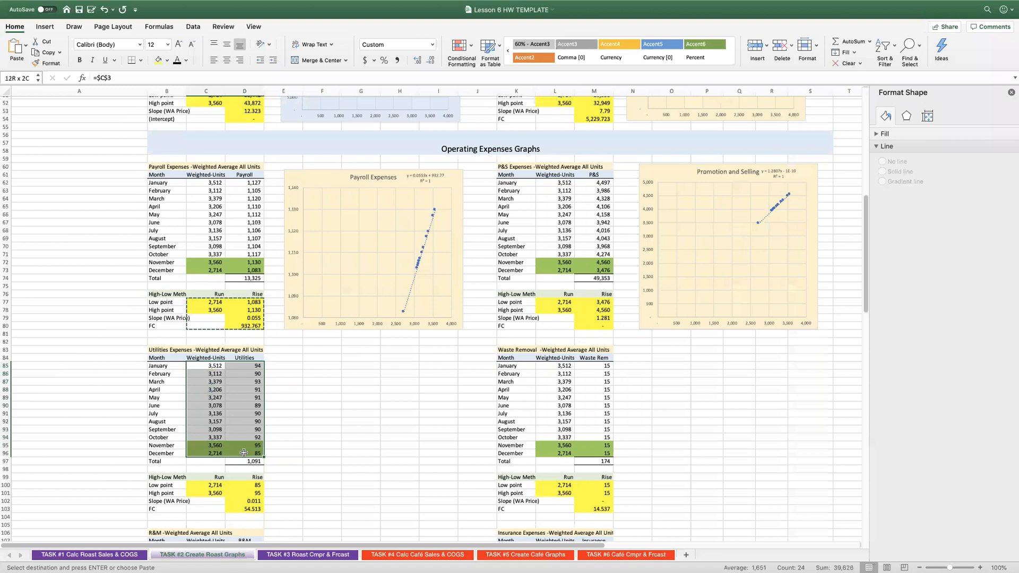
pyautogui.click(46, 26)
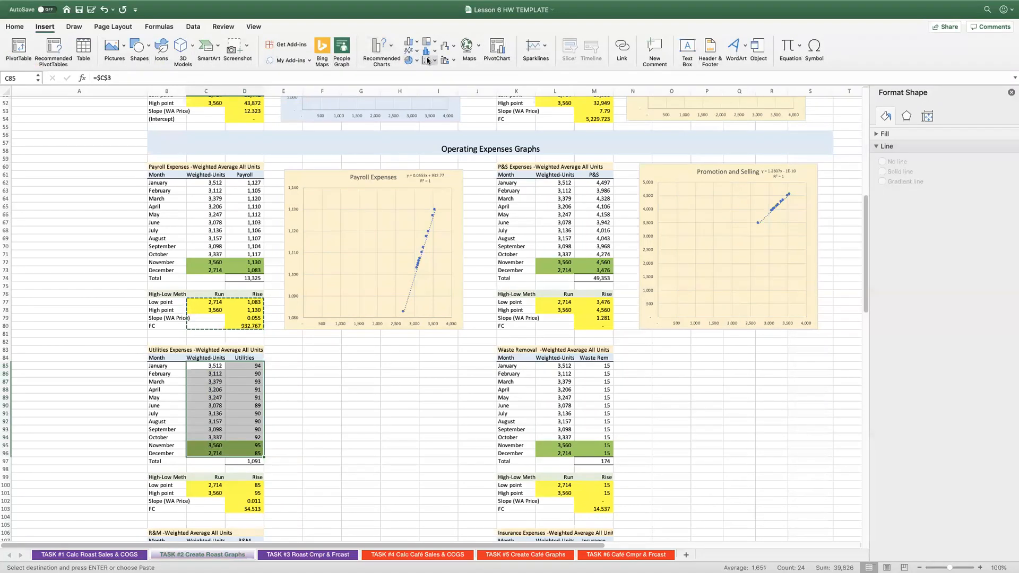
pyautogui.click(453, 117)
pyautogui.moveTo(402, 256); pyautogui.dragTo(373, 305)
pyautogui.click(376, 277)
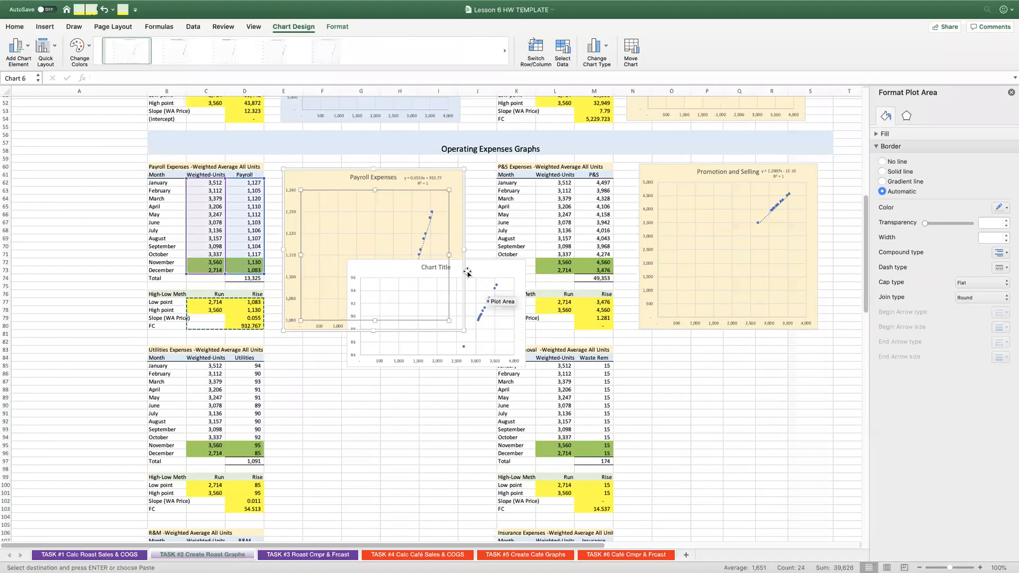
pyautogui.moveTo(469, 276); pyautogui.dragTo(407, 364)
pyautogui.moveTo(371, 455); pyautogui.dragTo(371, 513)
# Add a linear trendline to the Utilities chart, displaying its equation and R-squared value.
pyautogui.rightClick(423, 409)
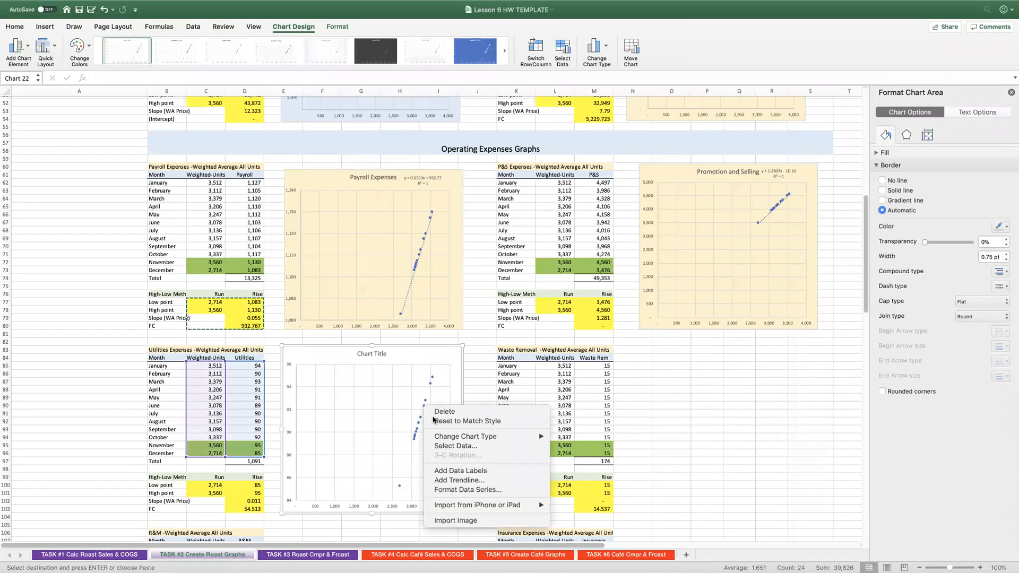
pyautogui.click(474, 473)
pyautogui.click(928, 380)
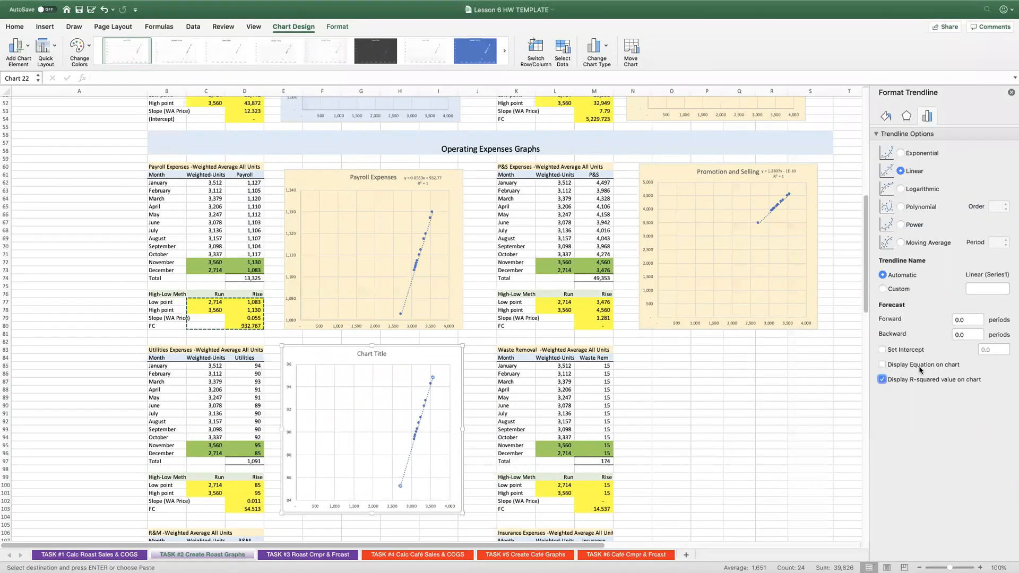
pyautogui.click(921, 366)
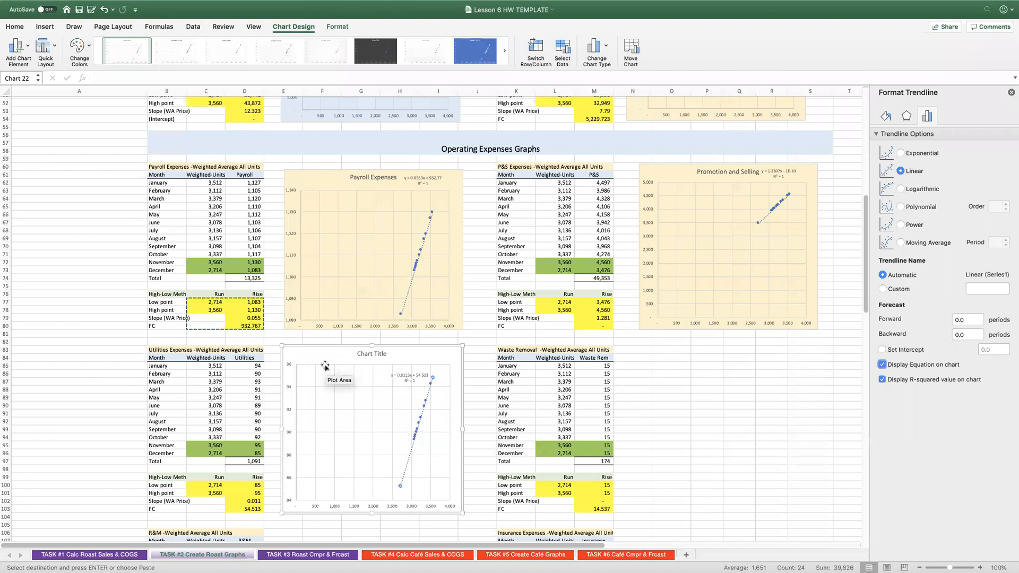
# Fill the Utilities chart with the same cream colour as the Payroll chart and move its trendline equation beside the title.
pyautogui.press('Escape')
pyautogui.click(14, 27)
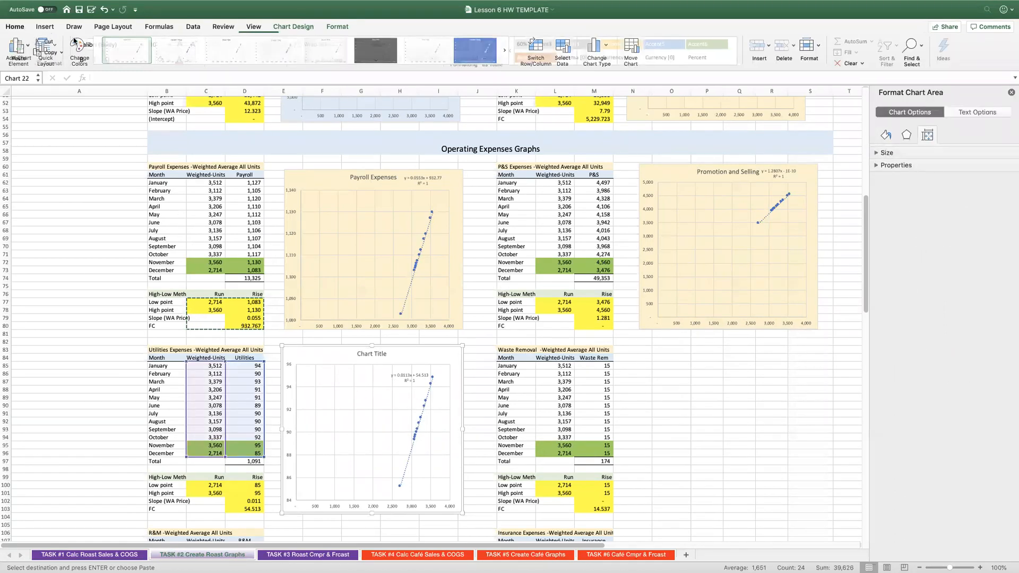
pyautogui.click(396, 370)
pyautogui.moveTo(395, 370); pyautogui.dragTo(406, 349)
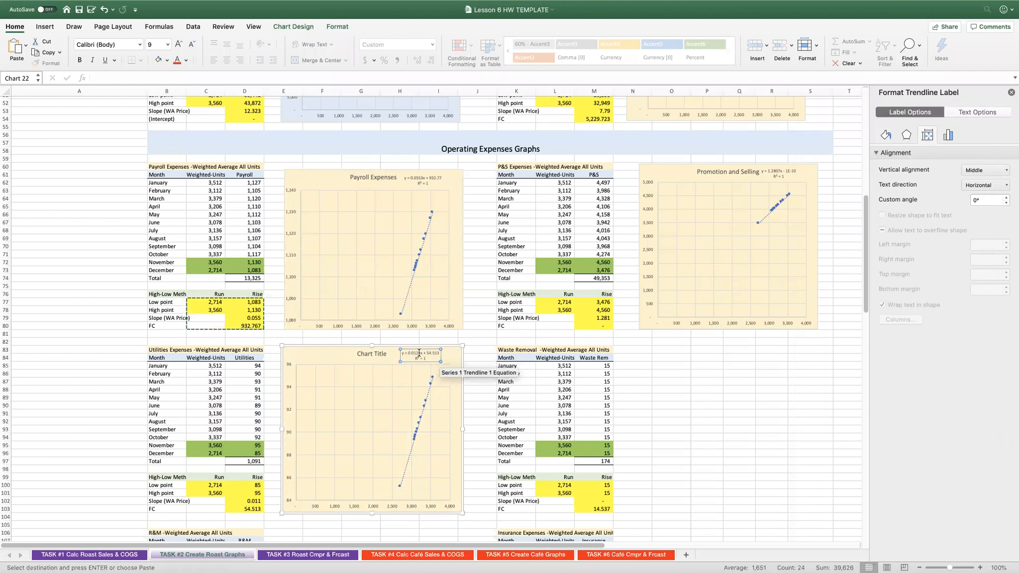
# Change the Utilities chart's placeholder title to "Utilities Expenses".
pyautogui.click(371, 354)
pyautogui.moveTo(358, 353); pyautogui.dragTo(386, 355)
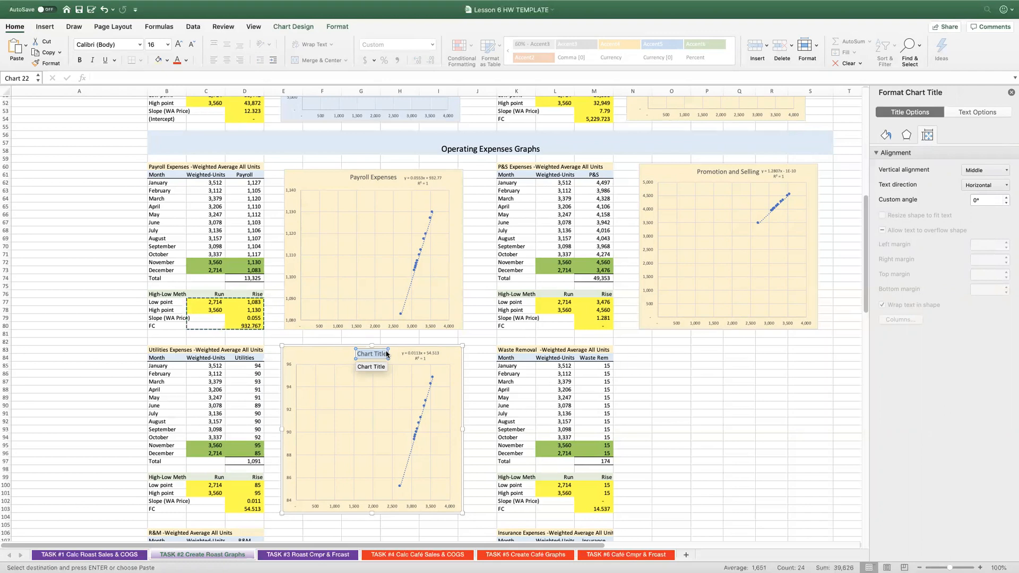
pyautogui.write('Utilities Expenses')
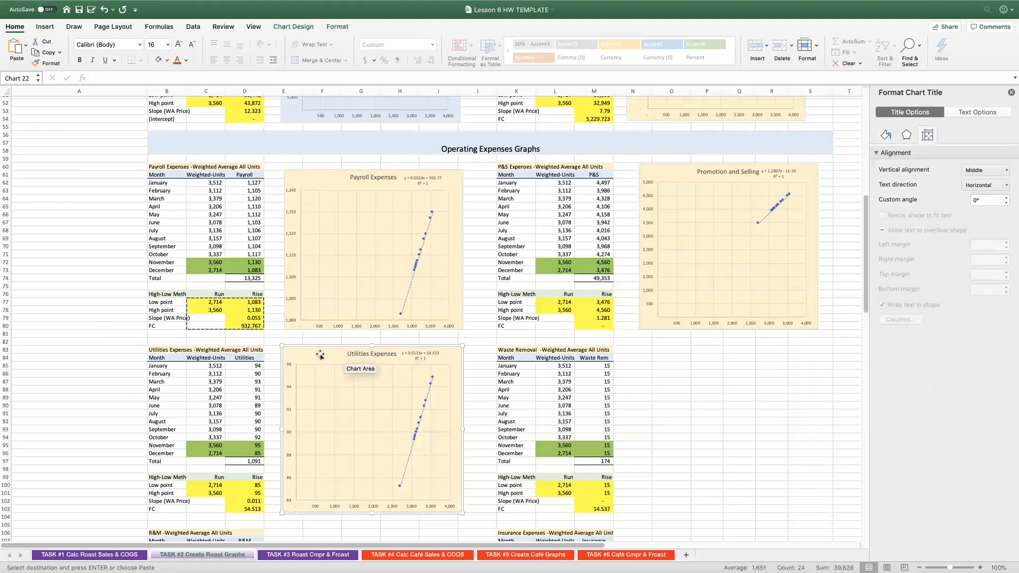
pyautogui.click(339, 427)
# Insert a scatter chart of the Waste Removal data in L85:M96 and place it beside that table, stretched down to row 103.
pyautogui.moveTo(557, 366); pyautogui.dragTo(598, 453)
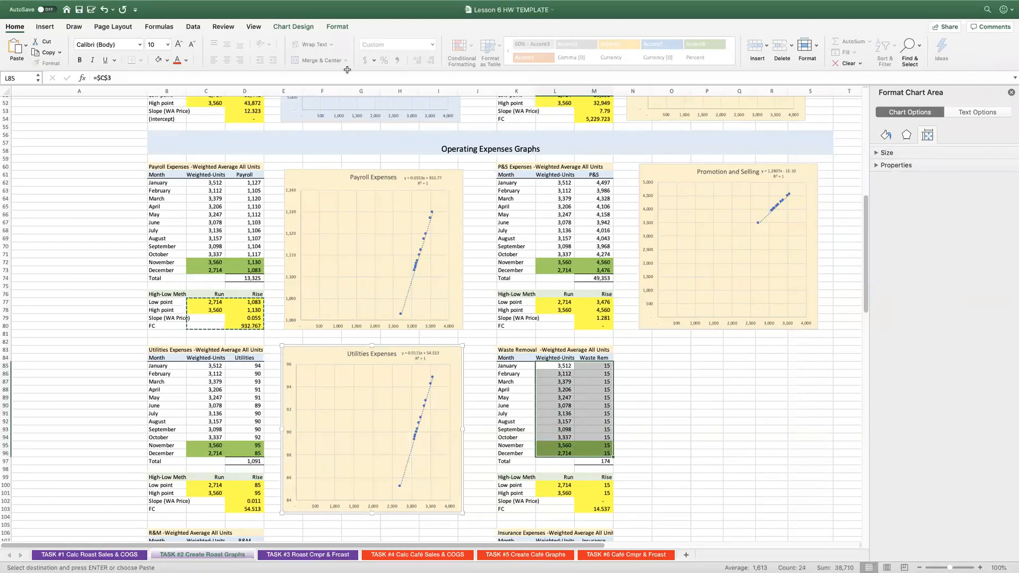
pyautogui.click(45, 26)
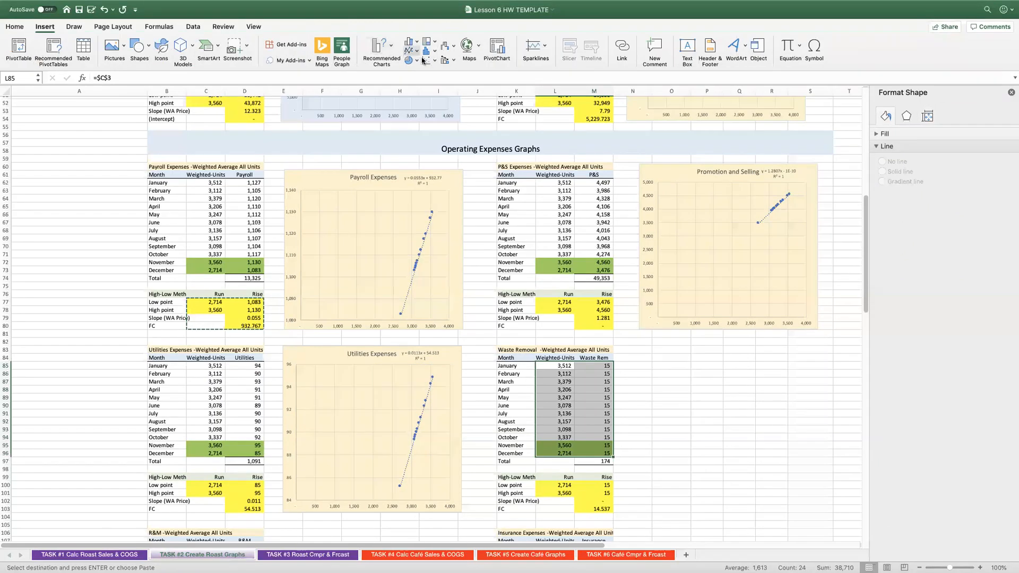
pyautogui.click(439, 94)
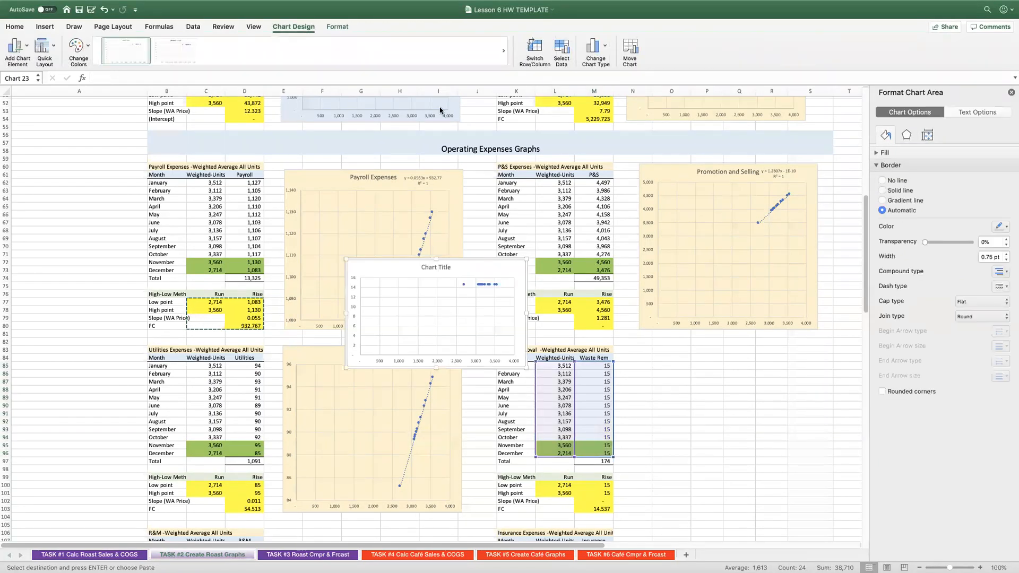
pyautogui.moveTo(407, 266); pyautogui.dragTo(703, 355)
pyautogui.moveTo(730, 455); pyautogui.dragTo(734, 508)
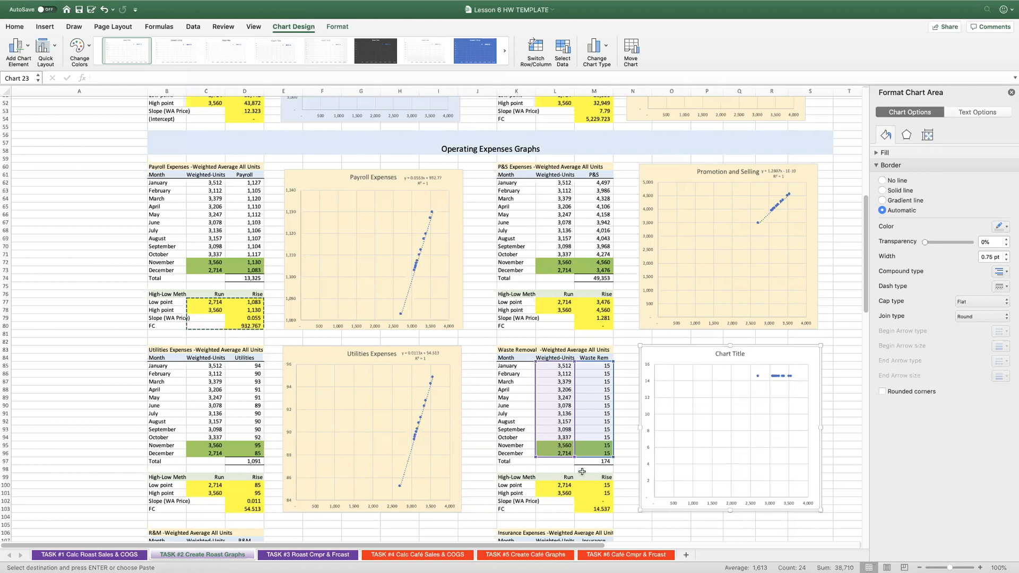
# Check the Waste Removal slope and fixed-cost formulas against October's expense in M94, briefly showing it with three decimals before restoring whole numbers.
pyautogui.click(598, 500)
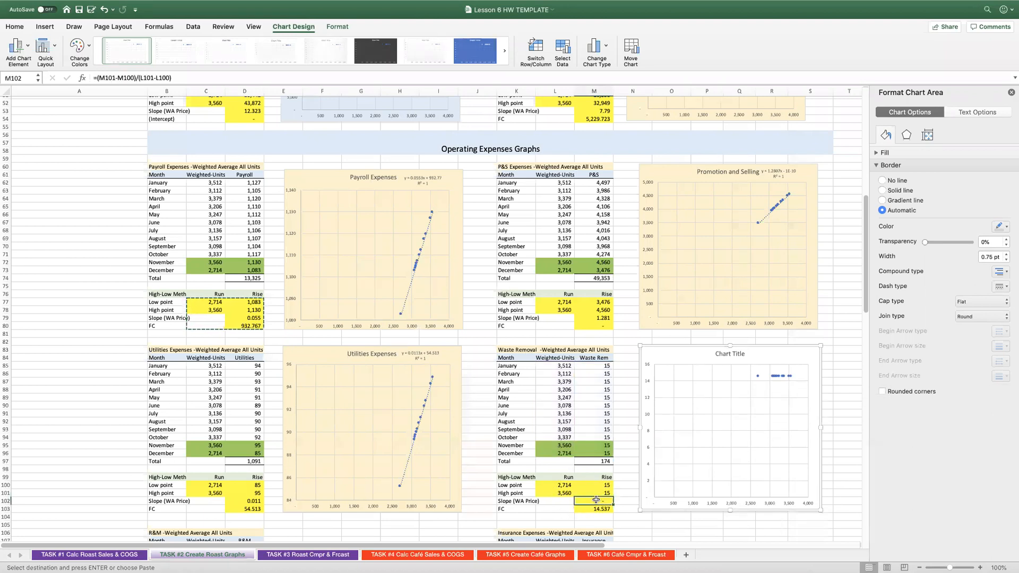
pyautogui.click(592, 508)
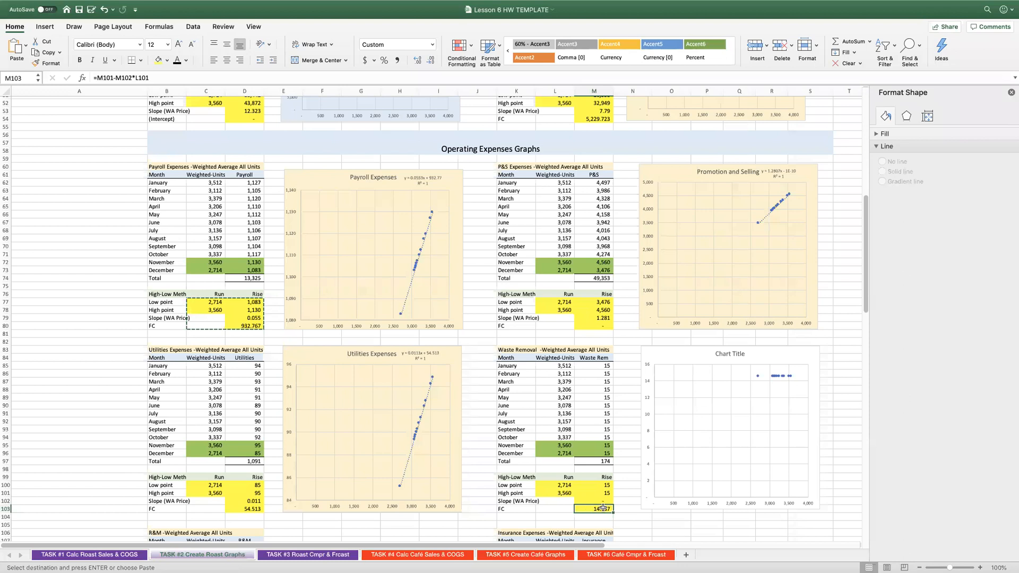
pyautogui.click(596, 436)
pyautogui.click(417, 61)
pyautogui.click(418, 61)
pyautogui.click(418, 61)
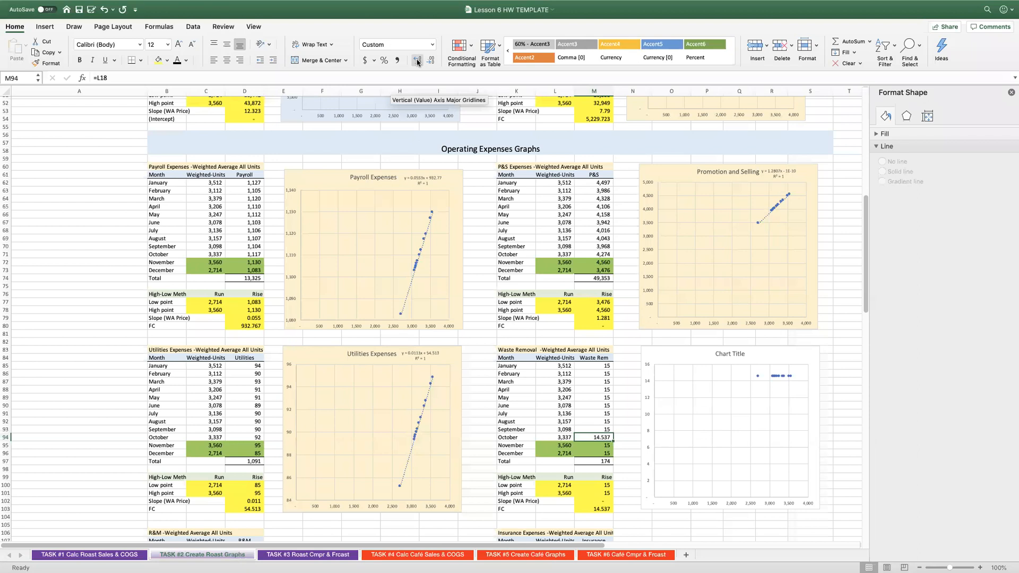
pyautogui.click(430, 61)
pyautogui.click(430, 61)
pyautogui.click(430, 61)
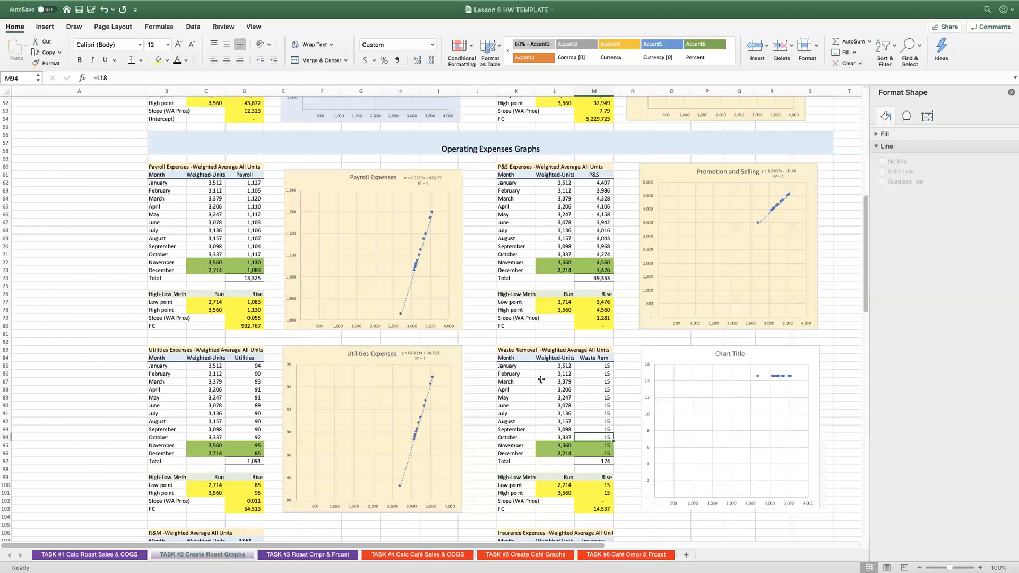
pyautogui.click(601, 507)
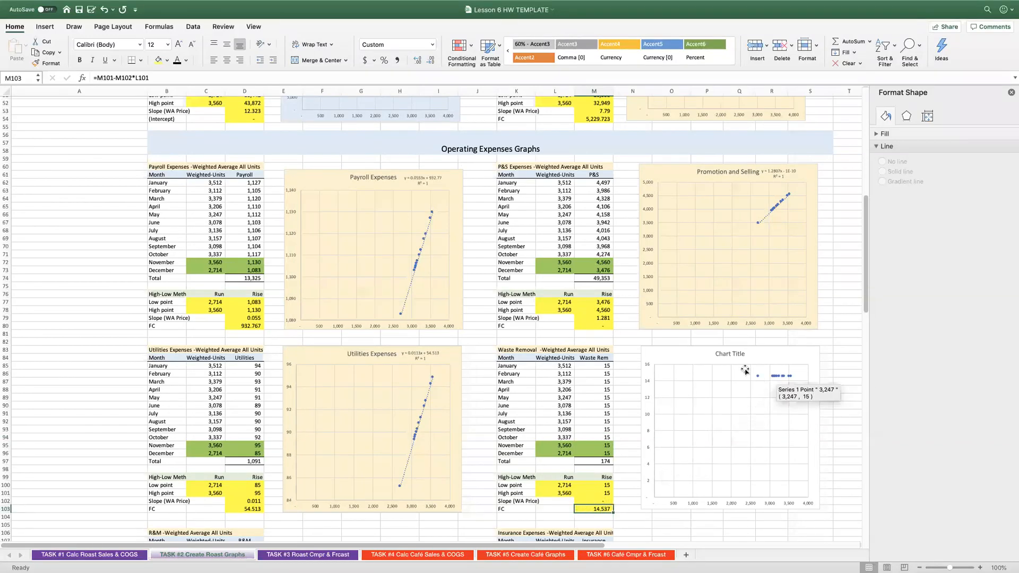
# Change the placeholder title of the chart beside the Waste Removal table to "Waste Removal".
pyautogui.click(675, 360)
pyautogui.click(741, 353)
pyautogui.write('Watt')
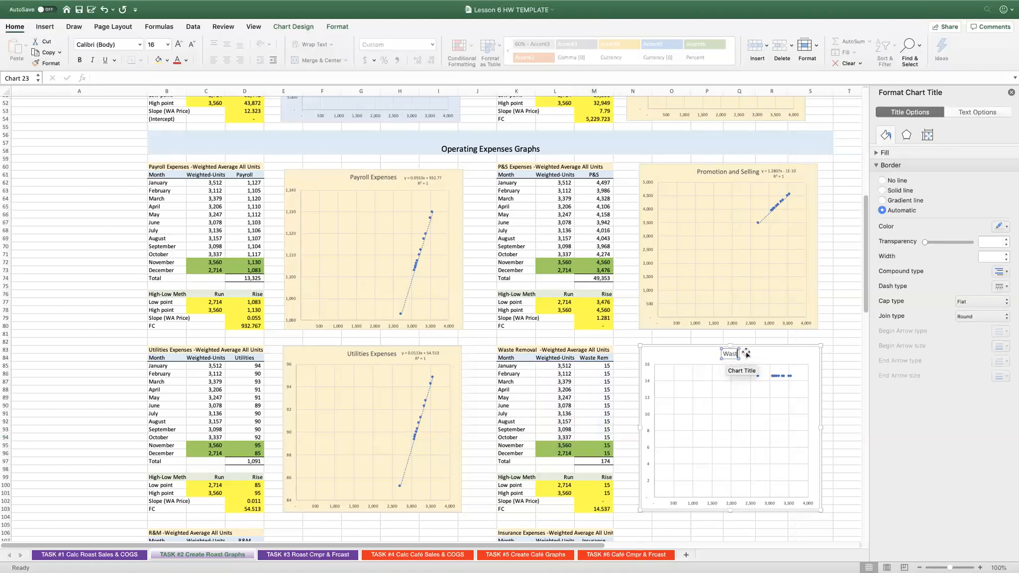
pyautogui.write('e Removal')
# Fill the Waste Removal chart with the same cream colour as the other operating expense charts.
pyautogui.click(675, 359)
pyautogui.click(46, 28)
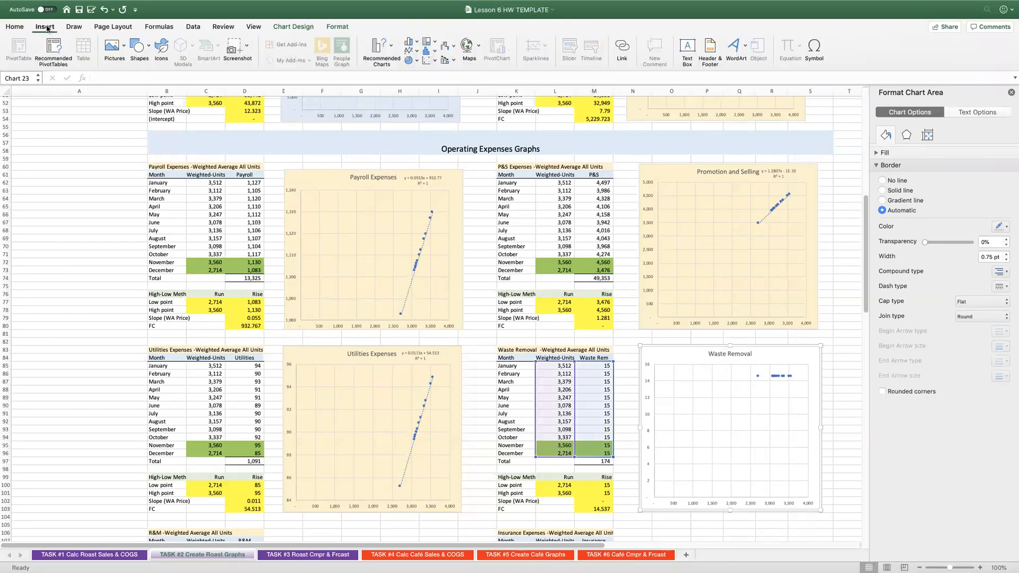
pyautogui.click(23, 27)
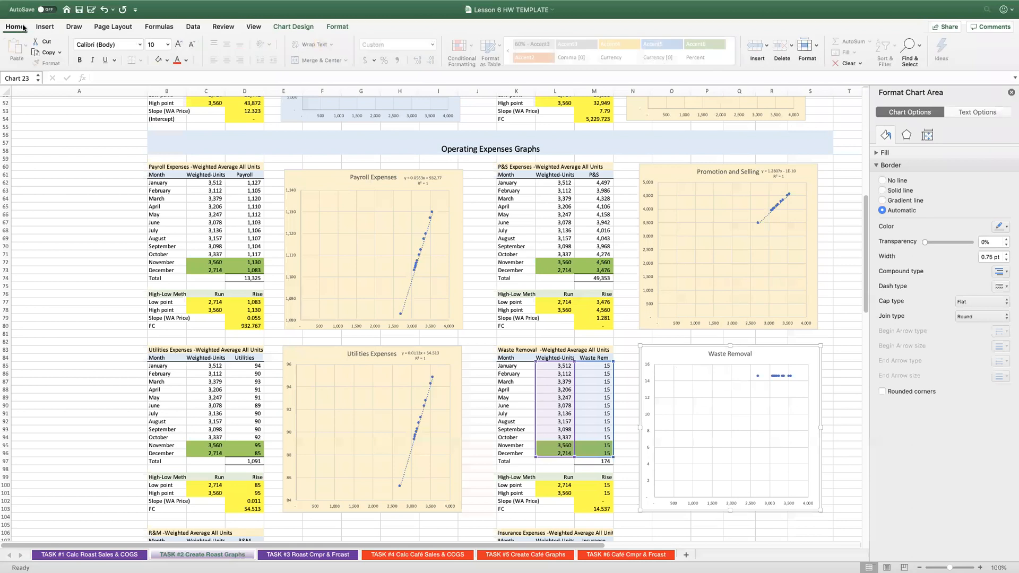
pyautogui.click(158, 60)
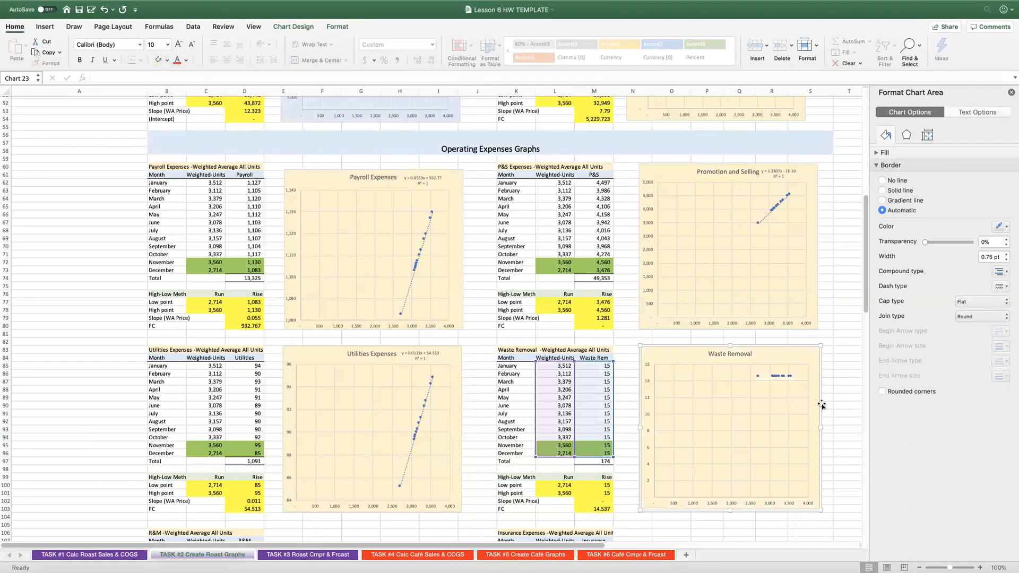
# Try adding a linear trendline to the Waste Removal chart, undo it, and review the slope and fixed-cost cells M102 and M103.
pyautogui.click(776, 376)
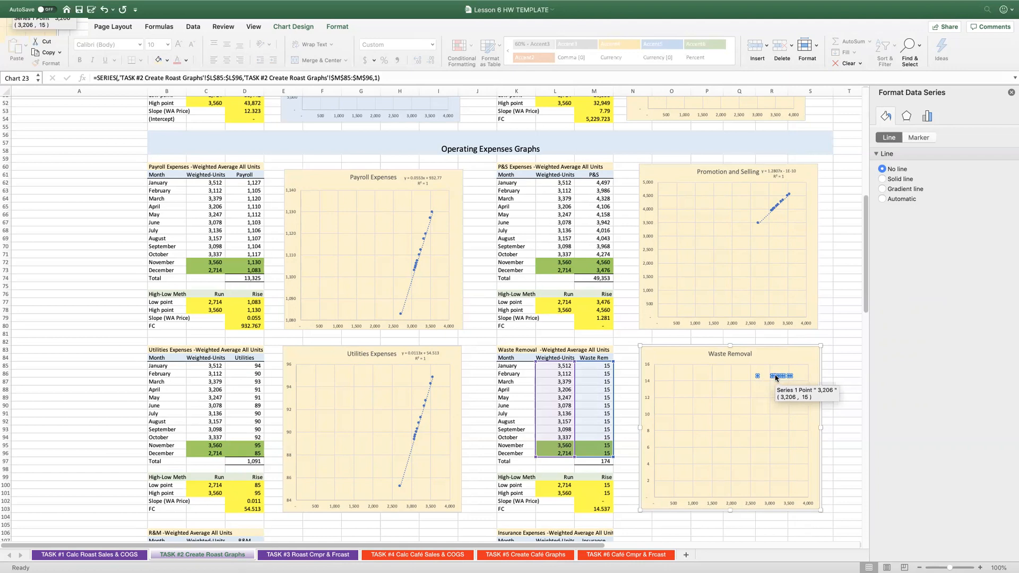
pyautogui.rightClick(775, 377)
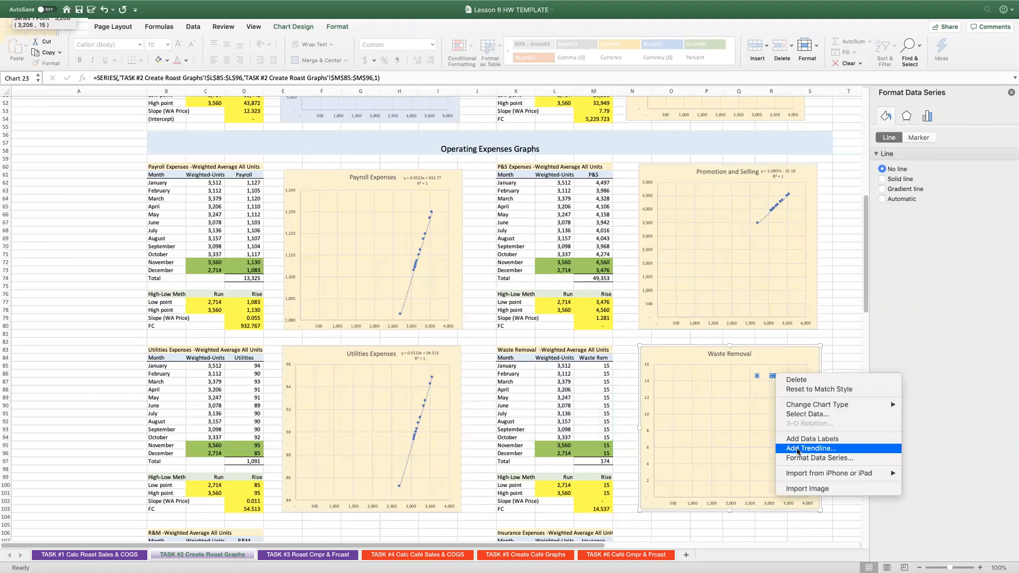
pyautogui.click(797, 449)
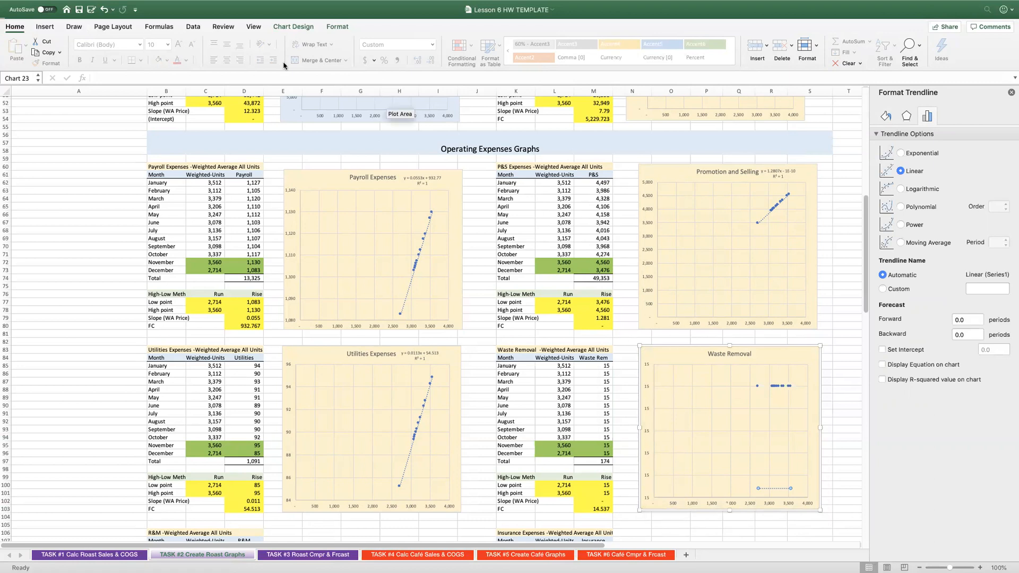
pyautogui.click(104, 9)
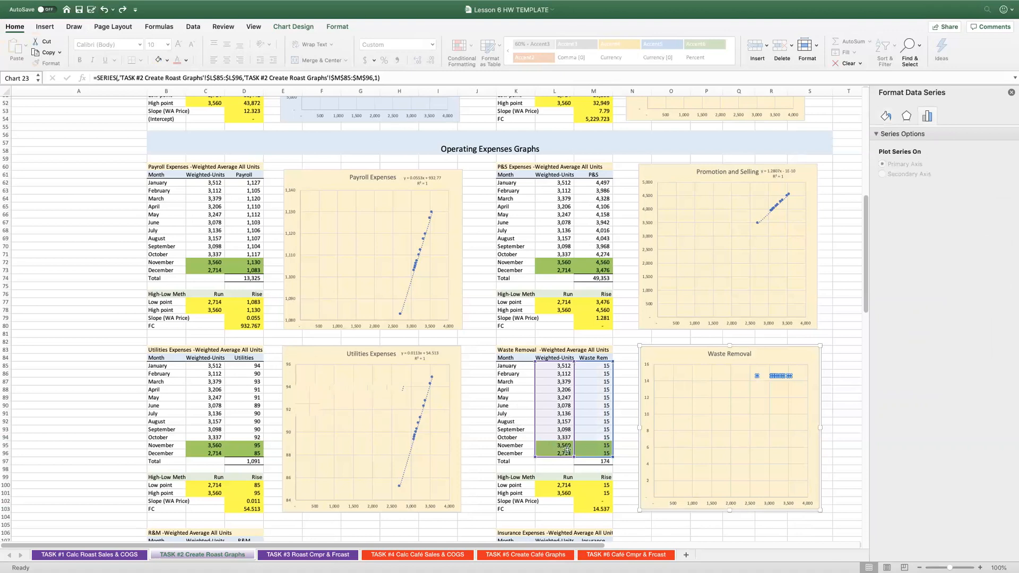
pyautogui.click(594, 503)
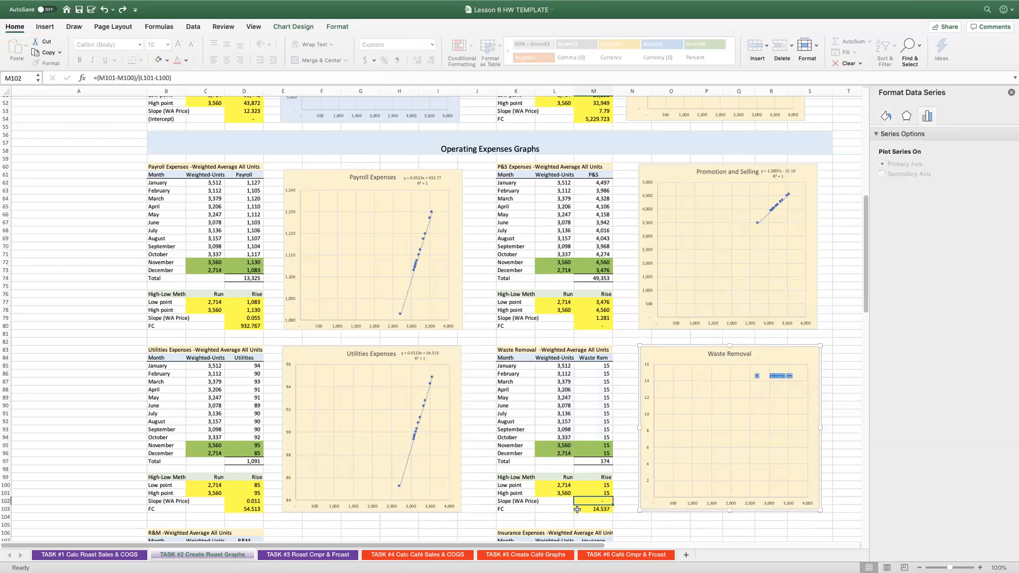
pyautogui.click(585, 508)
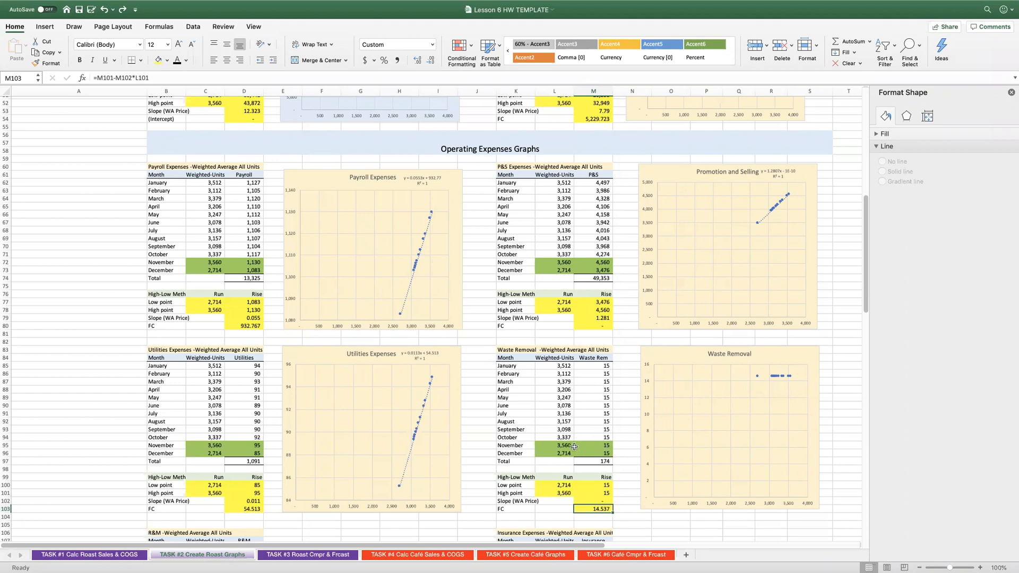
# Insert a scatter chart of the R&M data in C108:D119 and place it beside that table, stretched down to row 126.
pyautogui.scroll(-6, 366, 467)
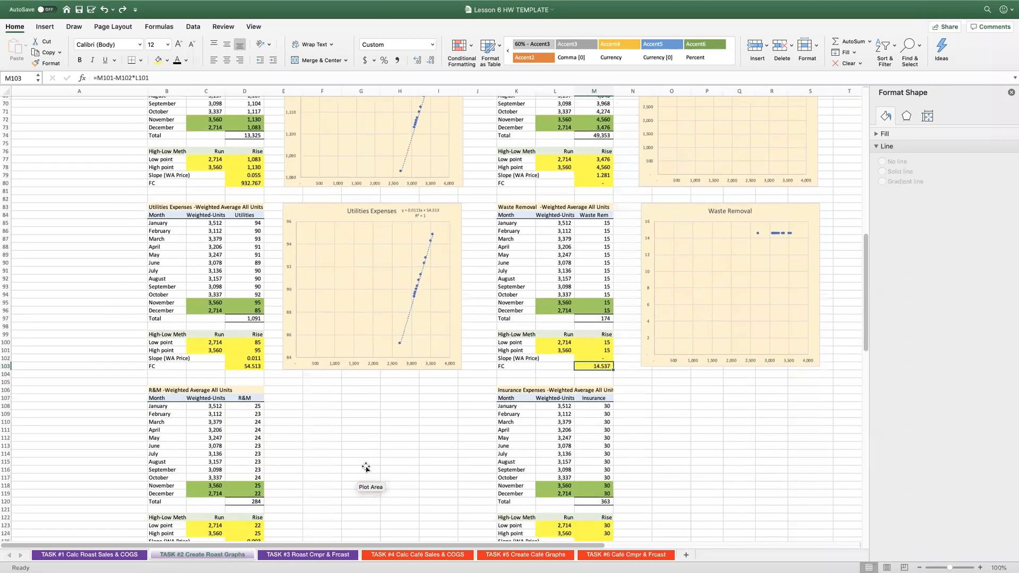
pyautogui.scroll(-3, 359, 432)
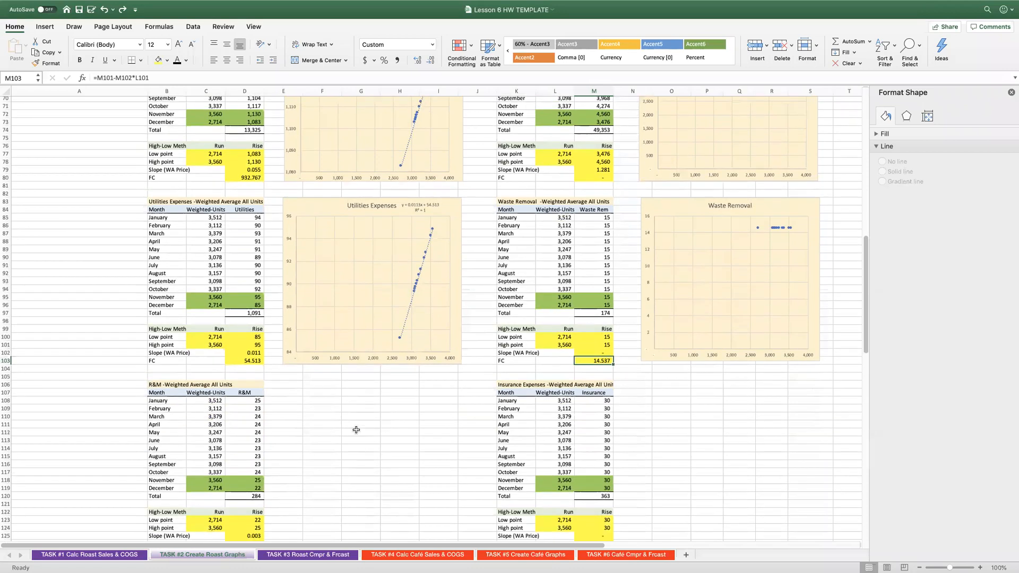
pyautogui.moveTo(210, 343); pyautogui.dragTo(258, 431)
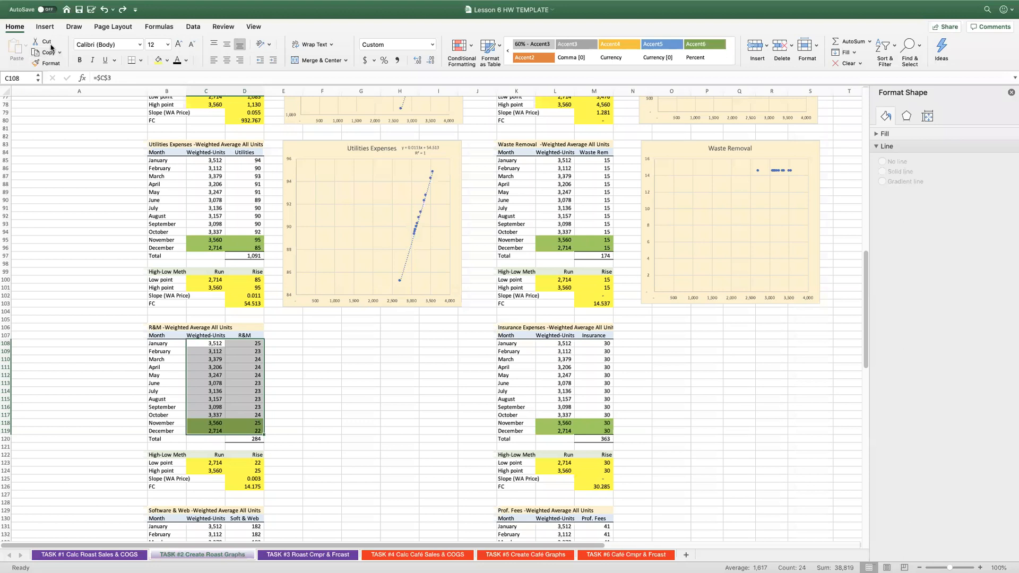
pyautogui.click(45, 27)
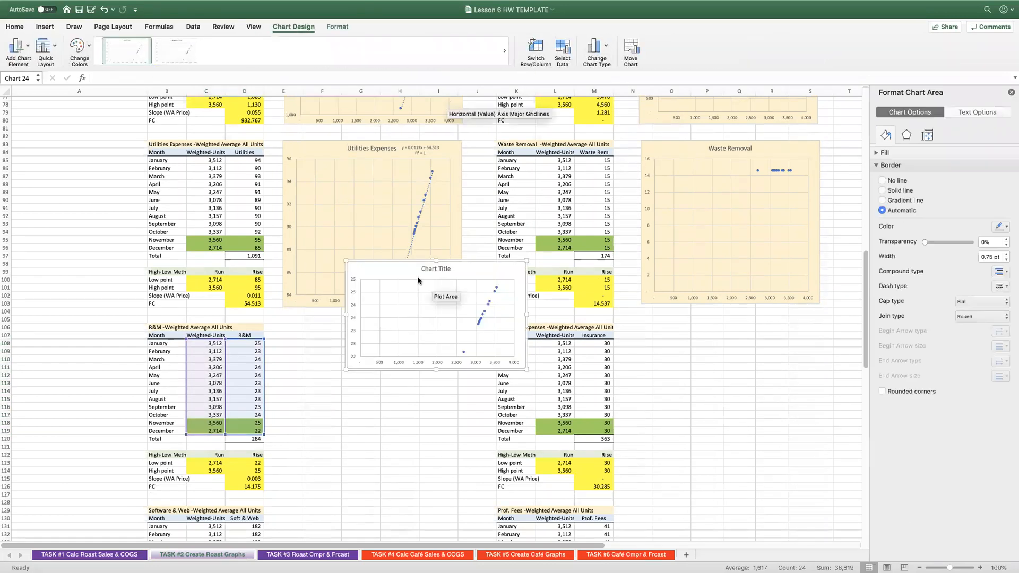
pyautogui.moveTo(411, 263); pyautogui.dragTo(341, 332)
pyautogui.moveTo(373, 433); pyautogui.dragTo(373, 489)
# Change the placeholder title of the chart beside the R&M table to "Repairs and Maintenance".
pyautogui.click(371, 331)
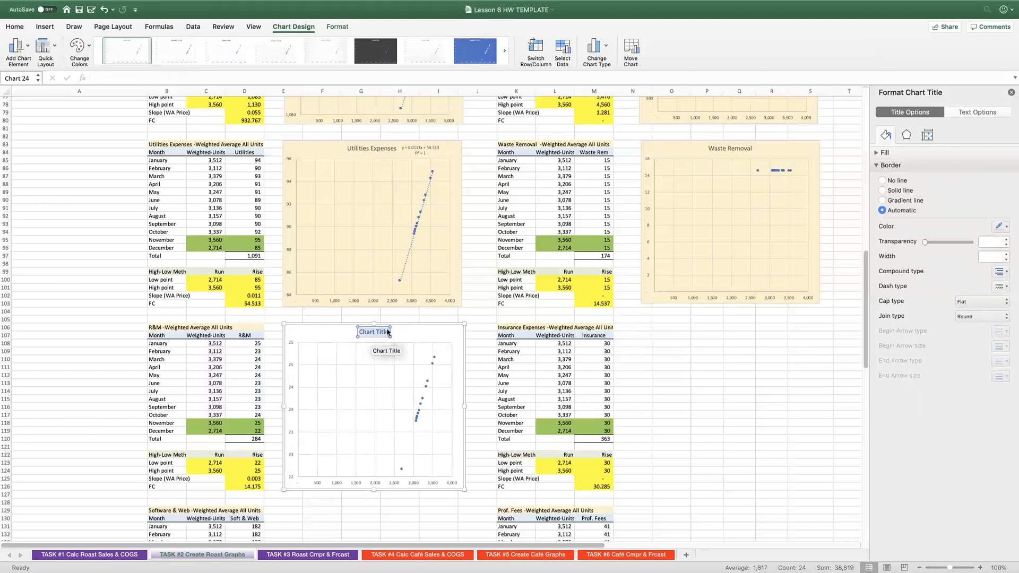
pyautogui.write('Repairs and Maintenance')
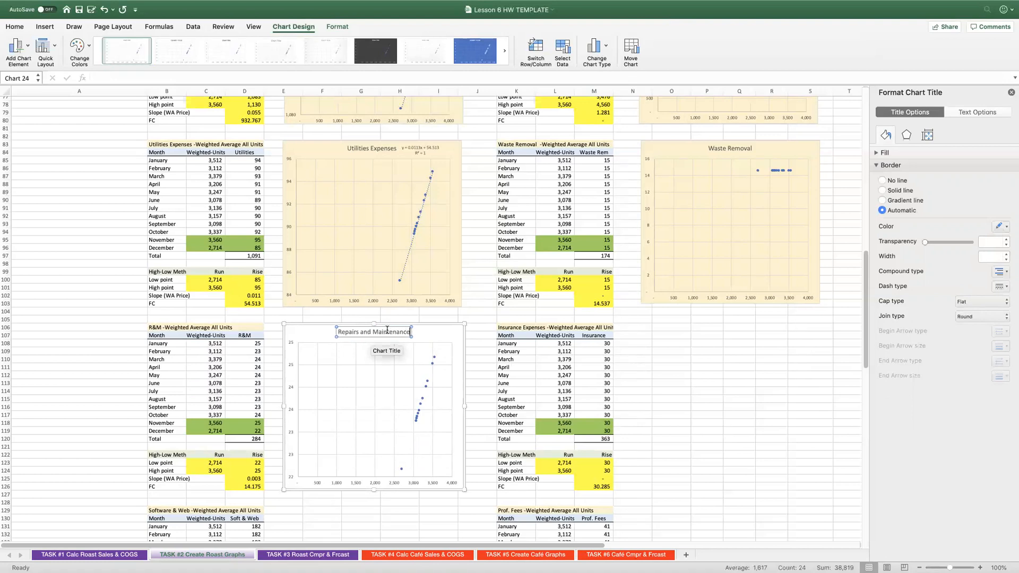
# Add a linear trendline to the Repairs and Maintenance chart, showing its equation and R-squared value, and place that label beside the chart title.
pyautogui.click(419, 405)
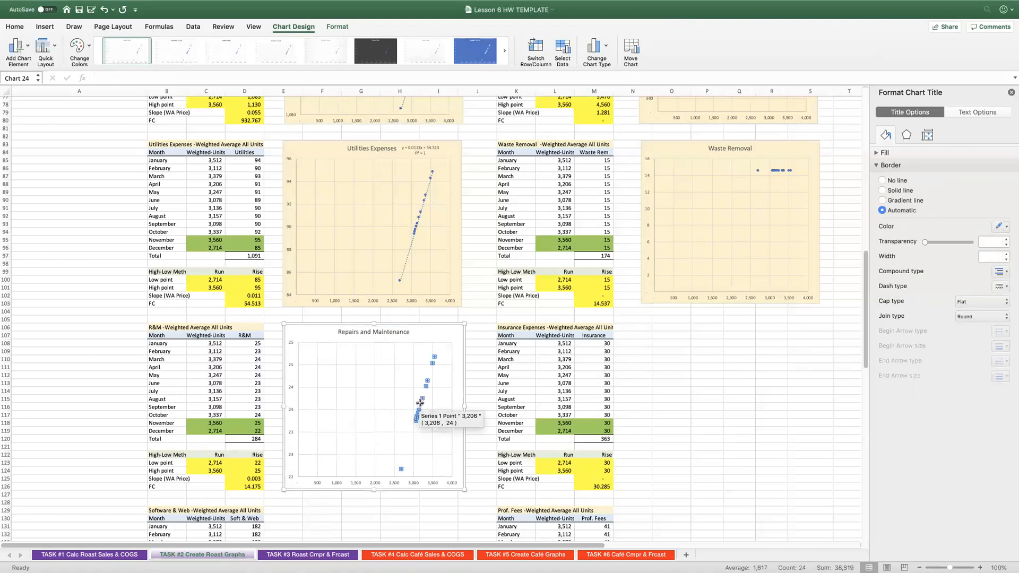
pyautogui.rightClick(419, 405)
pyautogui.click(462, 477)
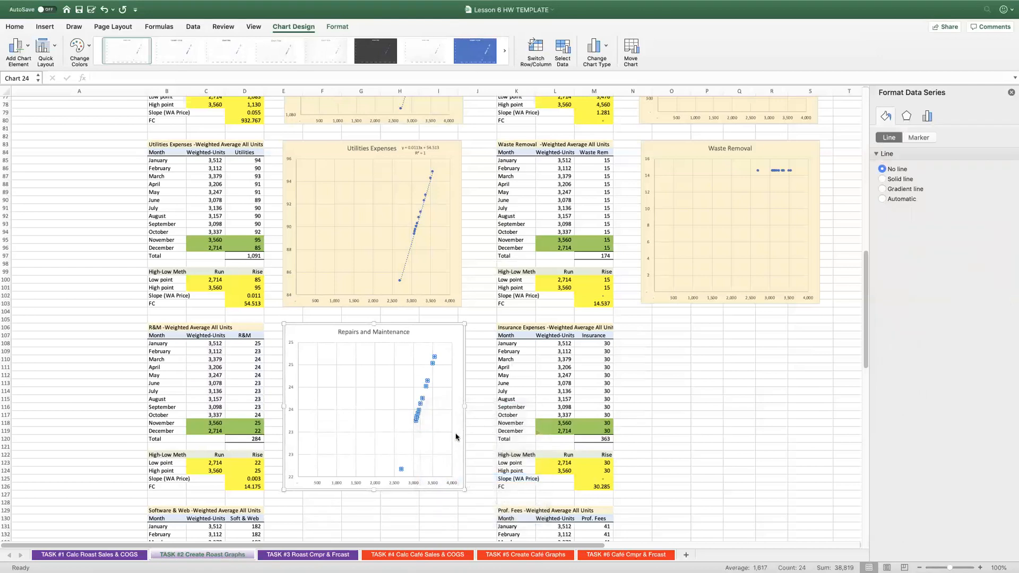
pyautogui.click(911, 366)
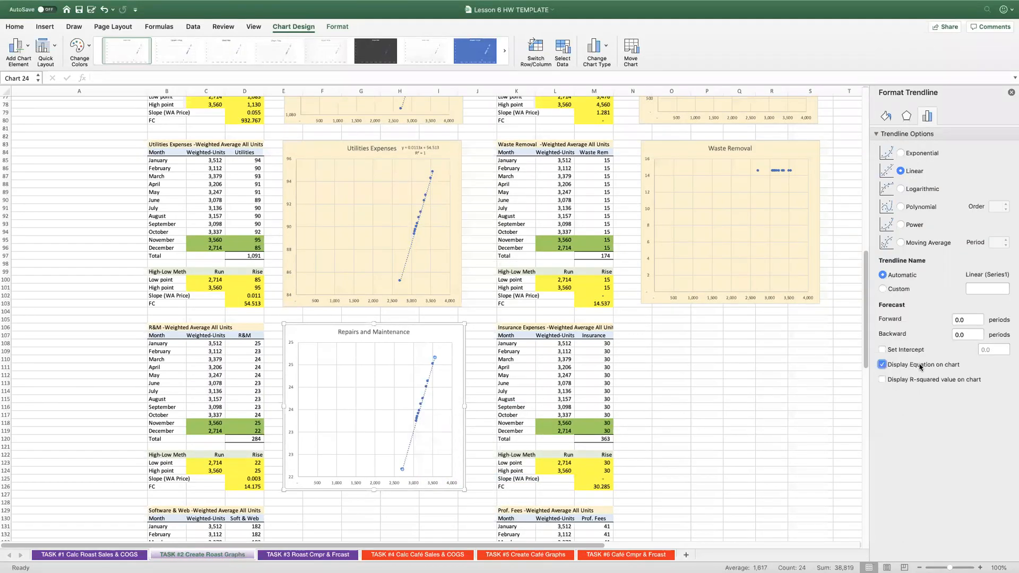
pyautogui.click(924, 382)
pyautogui.moveTo(413, 357); pyautogui.dragTo(433, 333)
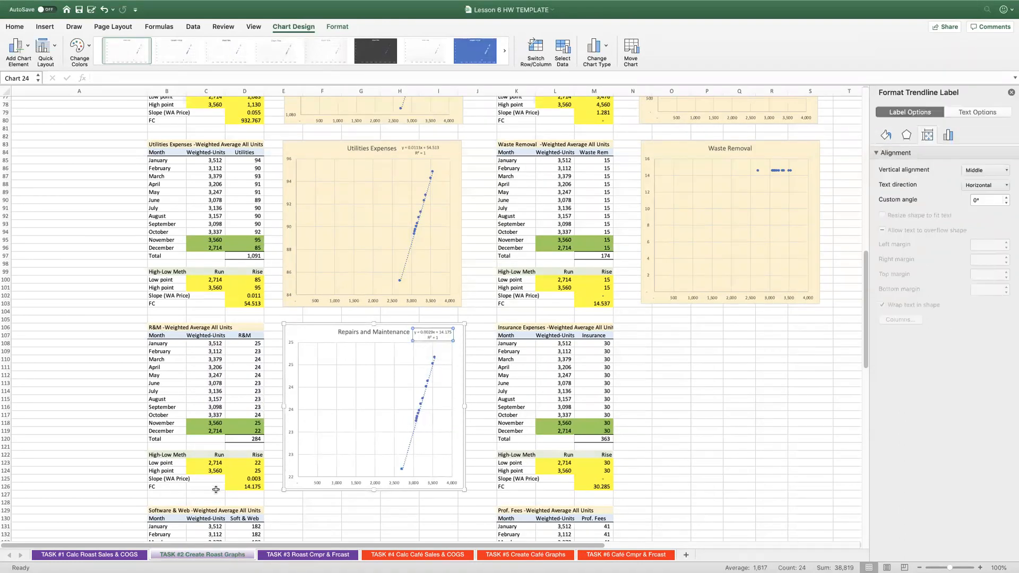
# Check the R&M slope in D125 and fill the Repairs and Maintenance chart with the same cream colour as the other charts.
pyautogui.click(241, 479)
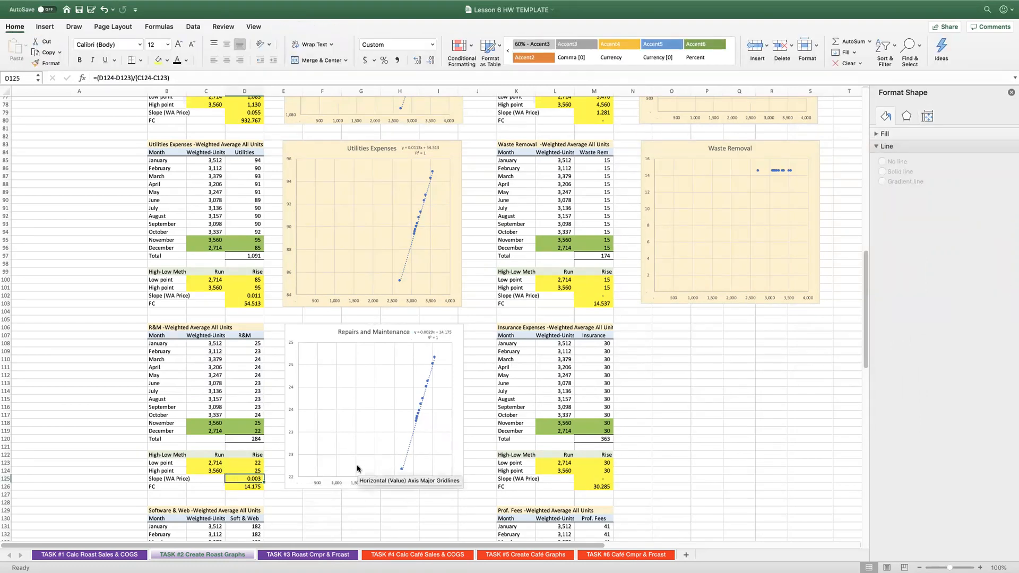
pyautogui.click(322, 334)
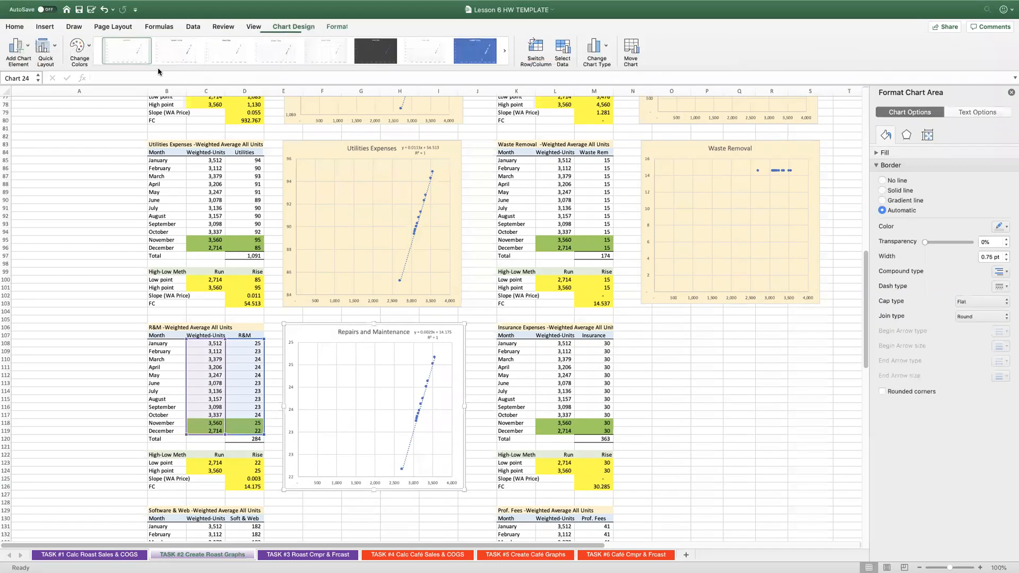
pyautogui.click(14, 26)
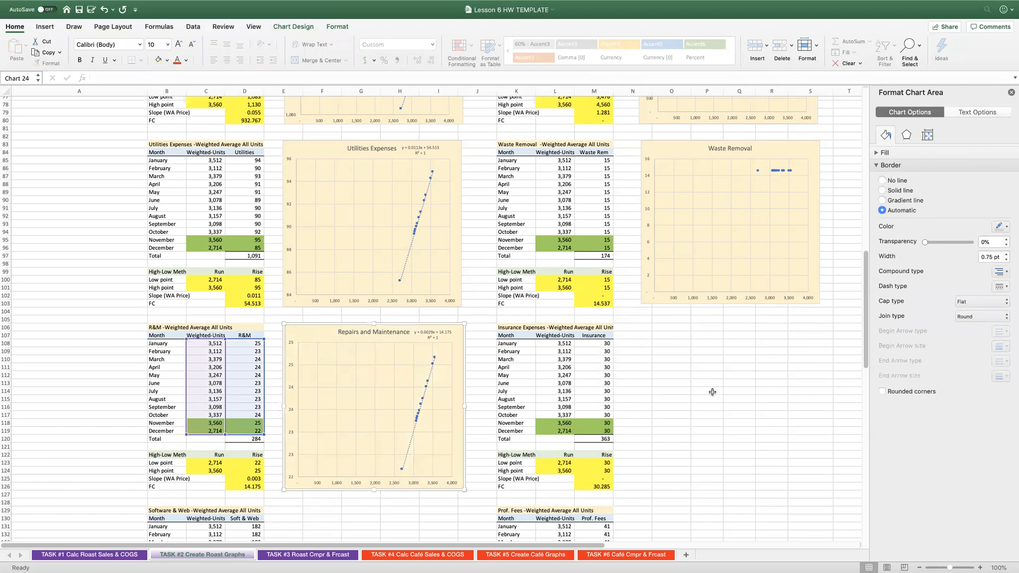
# Insert a scatter chart of the Insurance data in L108:M119 beside its table, stretched down to row 126, and fill it cream.
pyautogui.moveTo(561, 343); pyautogui.dragTo(589, 431)
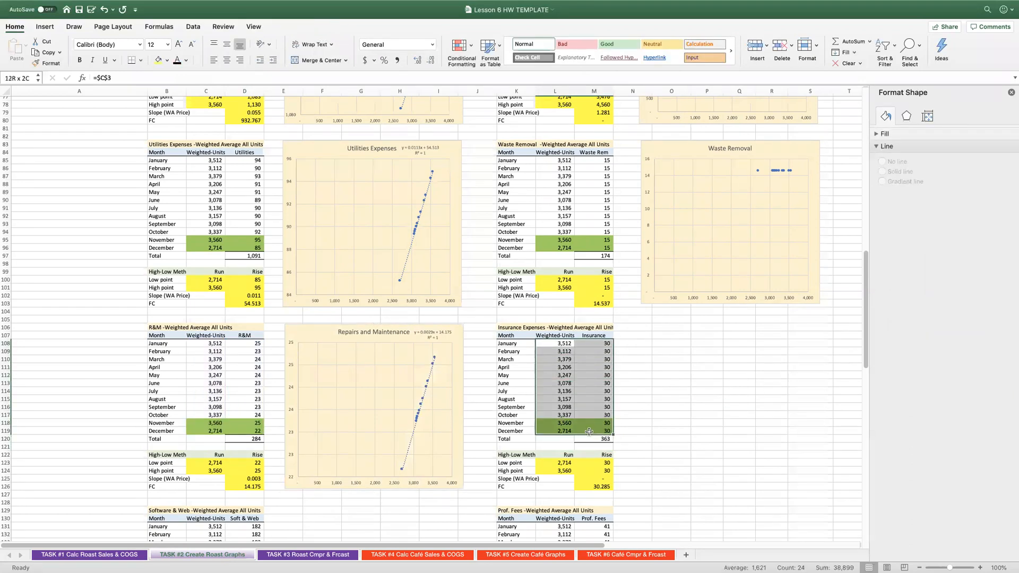
pyautogui.click(38, 26)
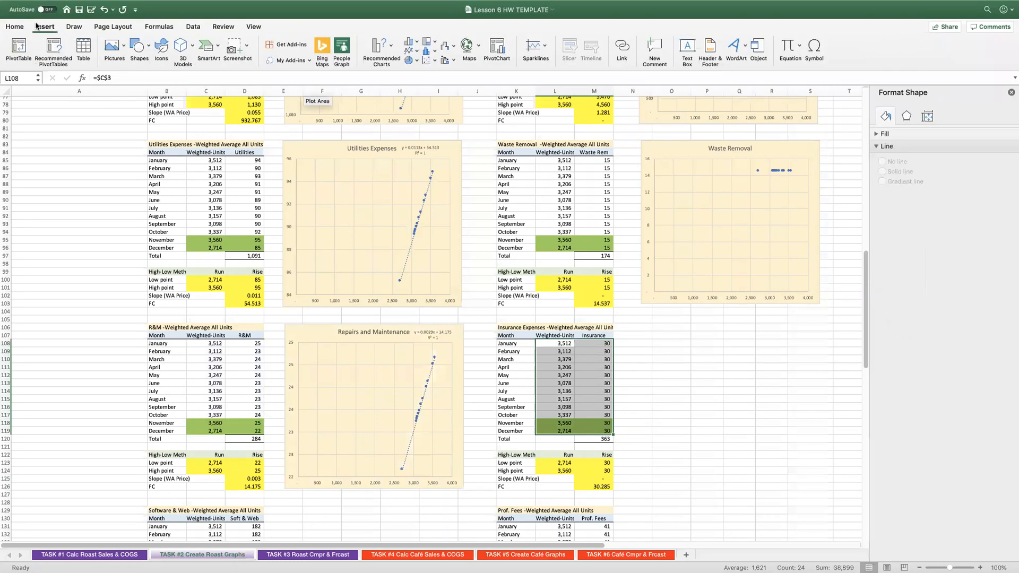
pyautogui.click(449, 99)
pyautogui.moveTo(435, 369); pyautogui.dragTo(725, 489)
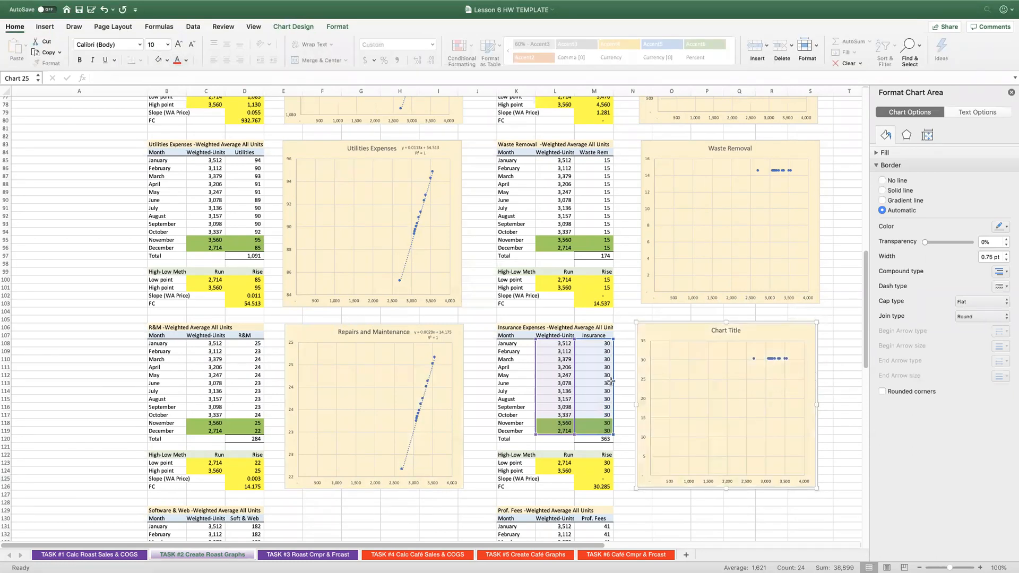
# Check the Insurance fixed-cost cell M126 and change that chart's placeholder title to "Insurance Exp".
pyautogui.click(596, 486)
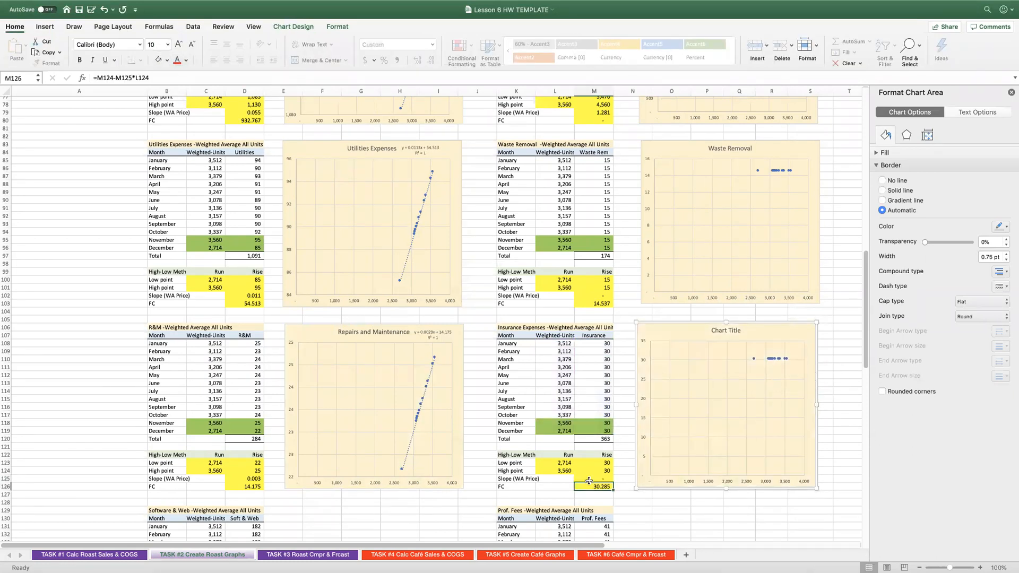
pyautogui.click(713, 332)
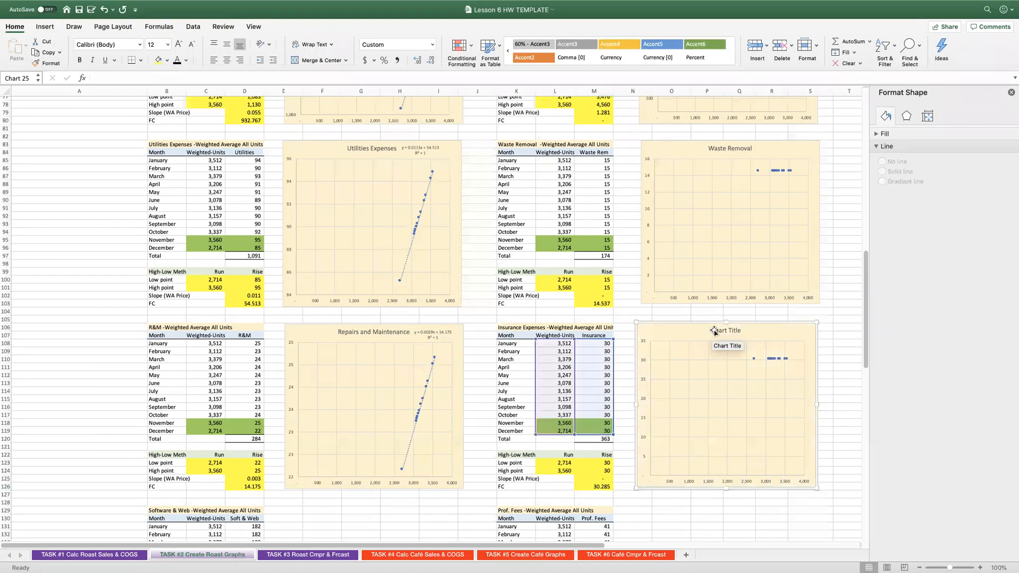
pyautogui.click(714, 330)
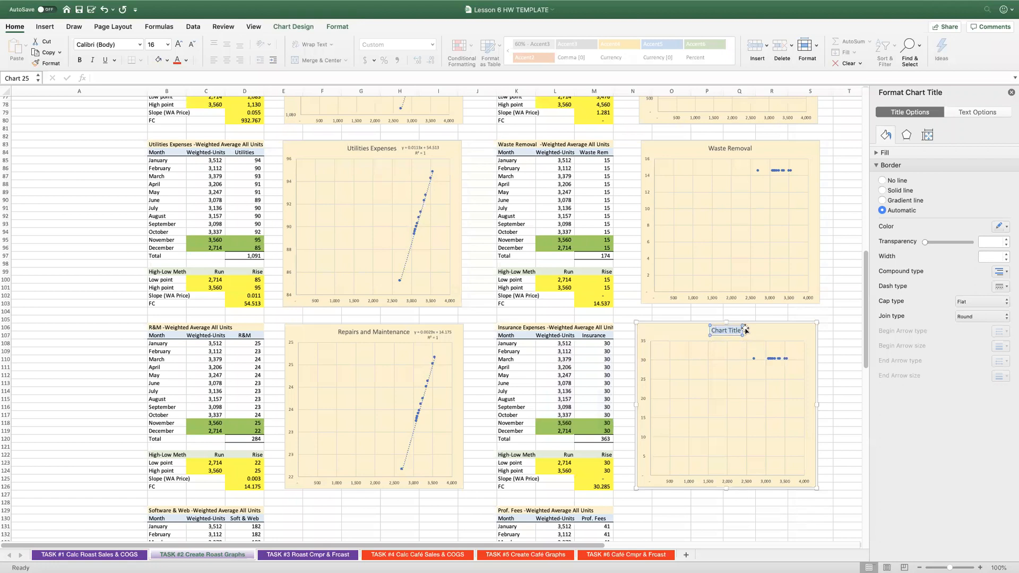
pyautogui.write('Insurance Ex')
pyautogui.press('BackSpace')
pyautogui.press('BackSpace')
pyautogui.press('BackSpace')
pyautogui.write('Exp')
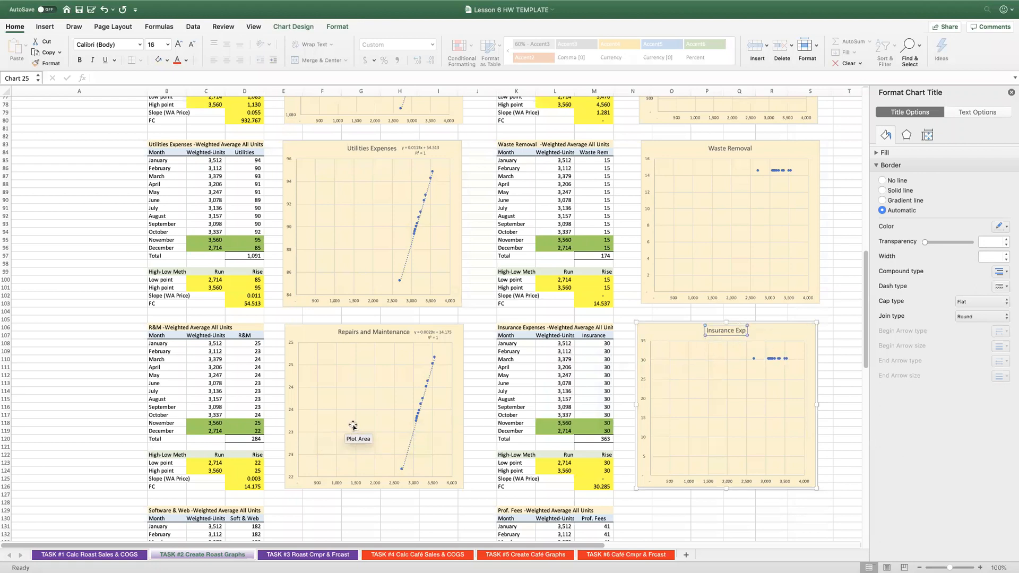
# Insert a scatter chart of the Software & Web data in C131:D142 and place it beside that table, stretched down to row 149.
pyautogui.scroll(-3, 352, 429)
pyautogui.scroll(-3, 352, 429)
pyautogui.click(352, 429)
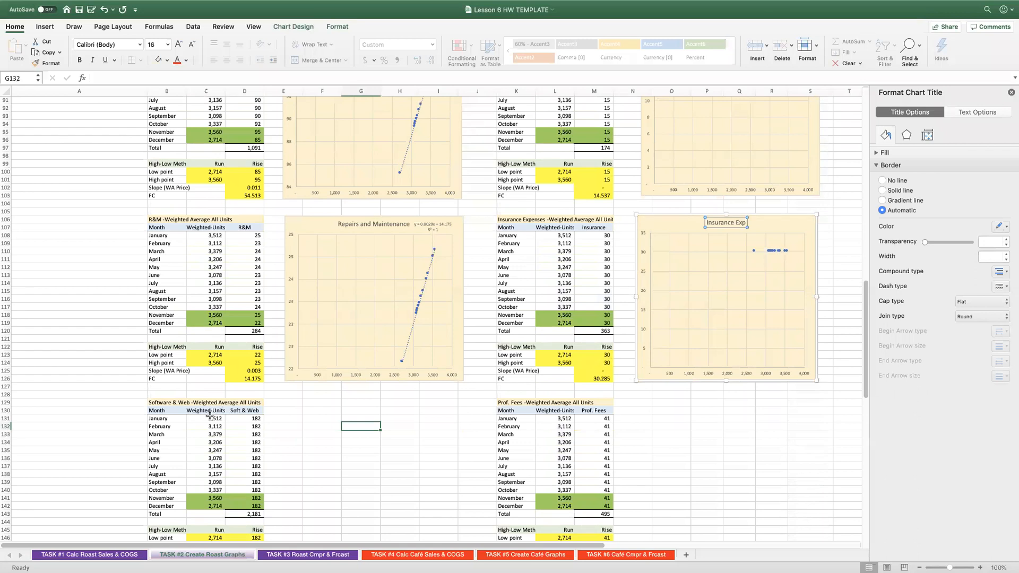
pyautogui.moveTo(210, 417); pyautogui.dragTo(250, 427)
pyautogui.moveTo(245, 471); pyautogui.dragTo(249, 507)
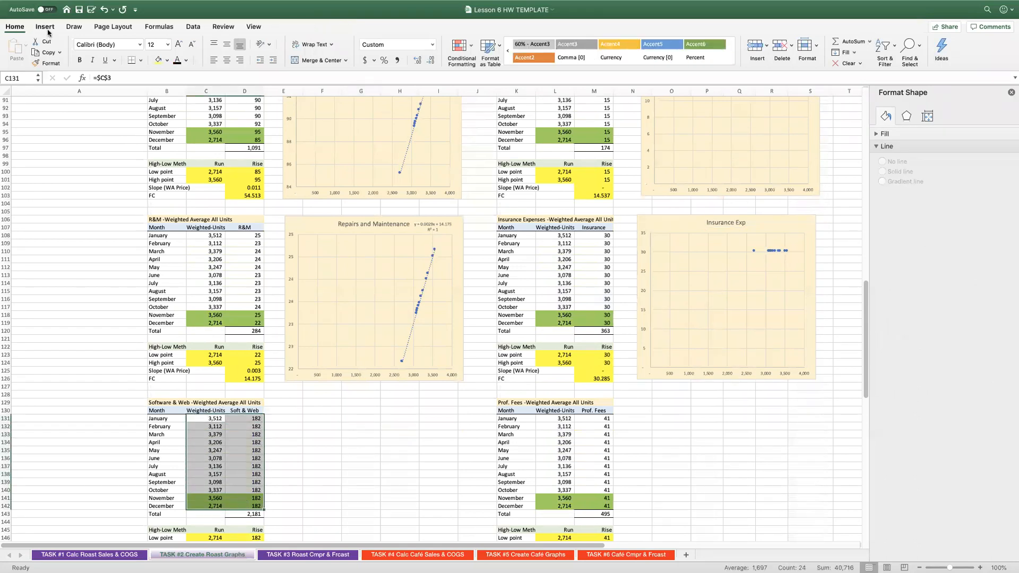
pyautogui.click(426, 61)
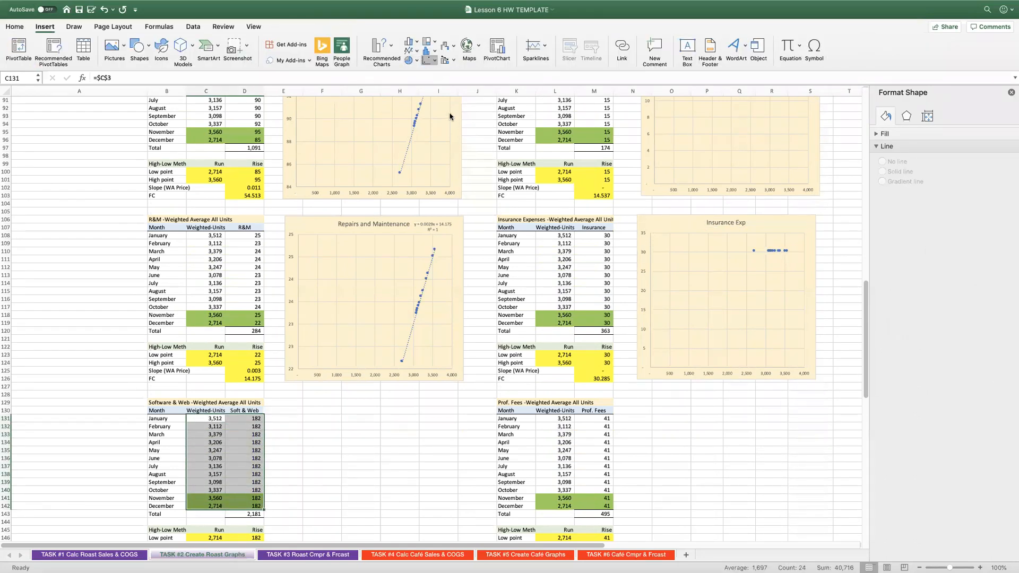
pyautogui.click(450, 116)
pyautogui.moveTo(393, 263); pyautogui.dragTo(332, 397)
pyautogui.scroll(-5, 356, 437)
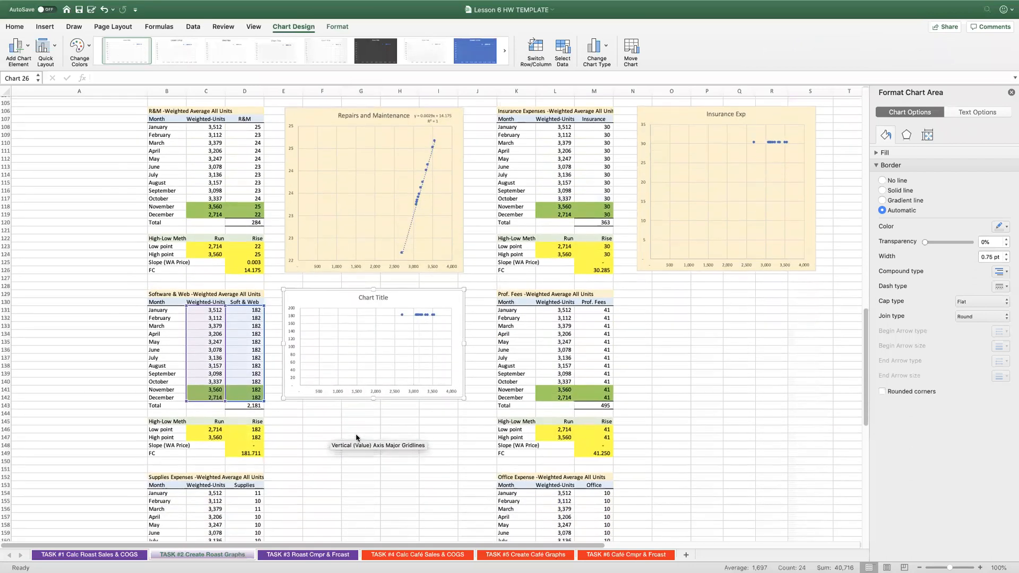
pyautogui.moveTo(374, 446); pyautogui.dragTo(374, 457)
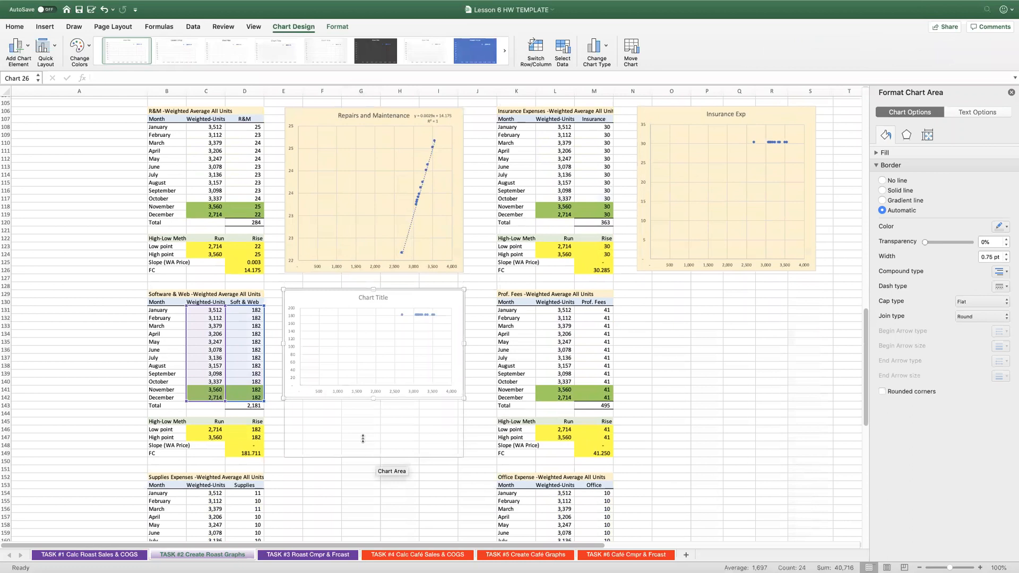
# Fill the chart beside the Software & Web table with the same cream colour and title it "Software & Web".
pyautogui.click(15, 27)
pyautogui.click(159, 60)
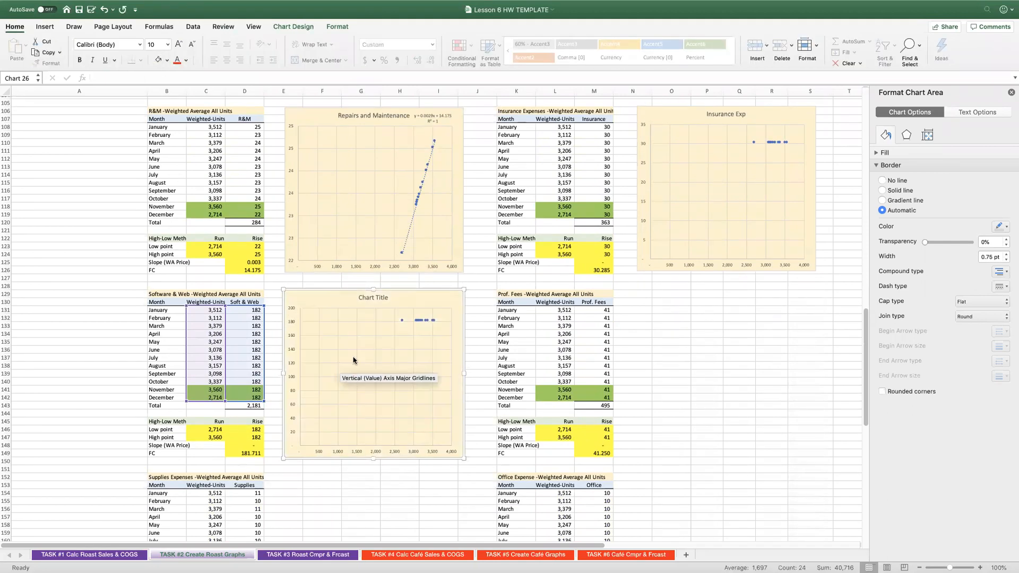
pyautogui.click(368, 297)
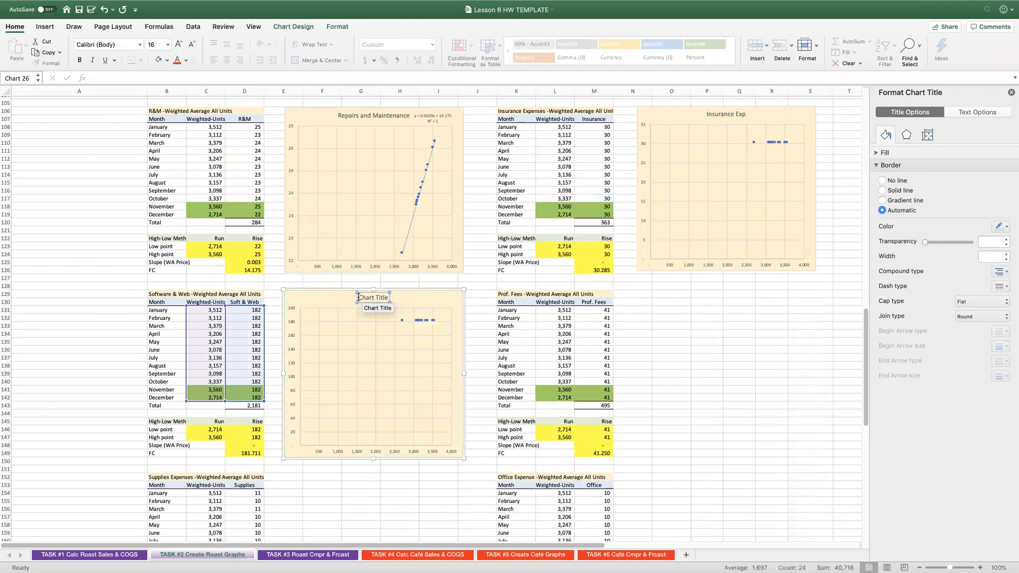
pyautogui.write('So')
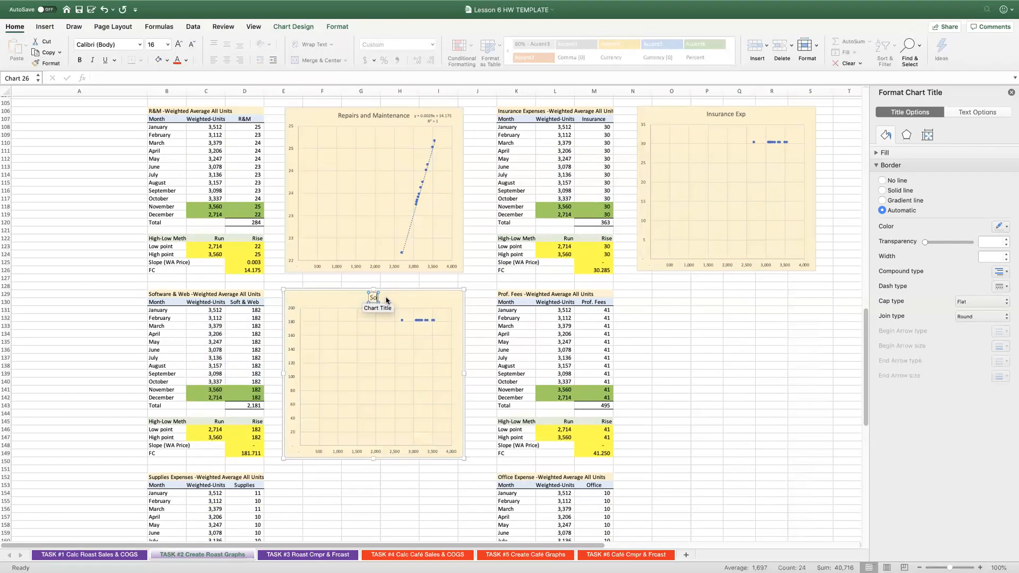
pyautogui.write('ftware & Web')
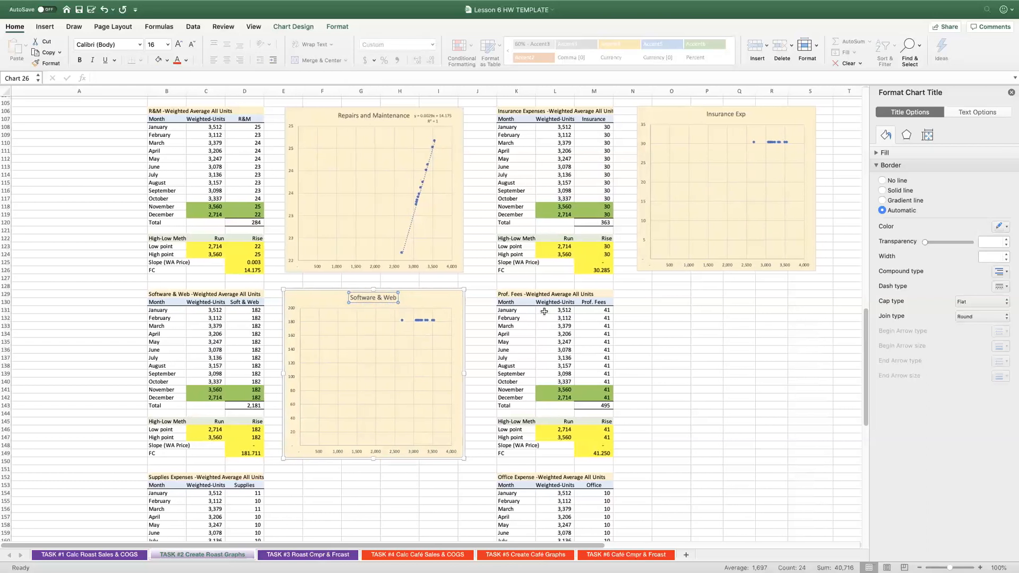
# Insert a scatter chart of the Prof. Fees data in L131:M142 and place it beside that table, stretched down to row 149.
pyautogui.moveTo(553, 311); pyautogui.dragTo(597, 398)
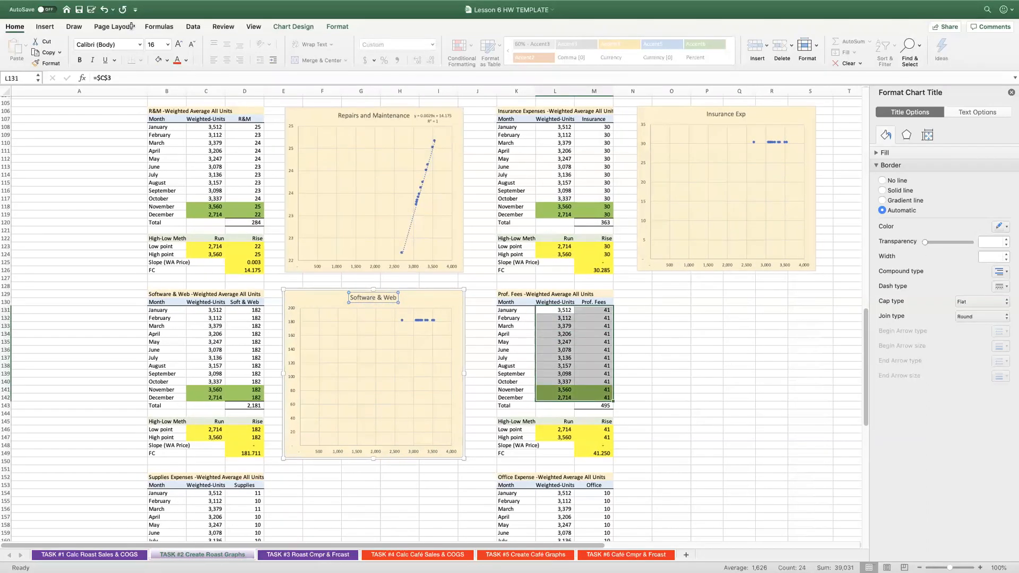
pyautogui.click(45, 28)
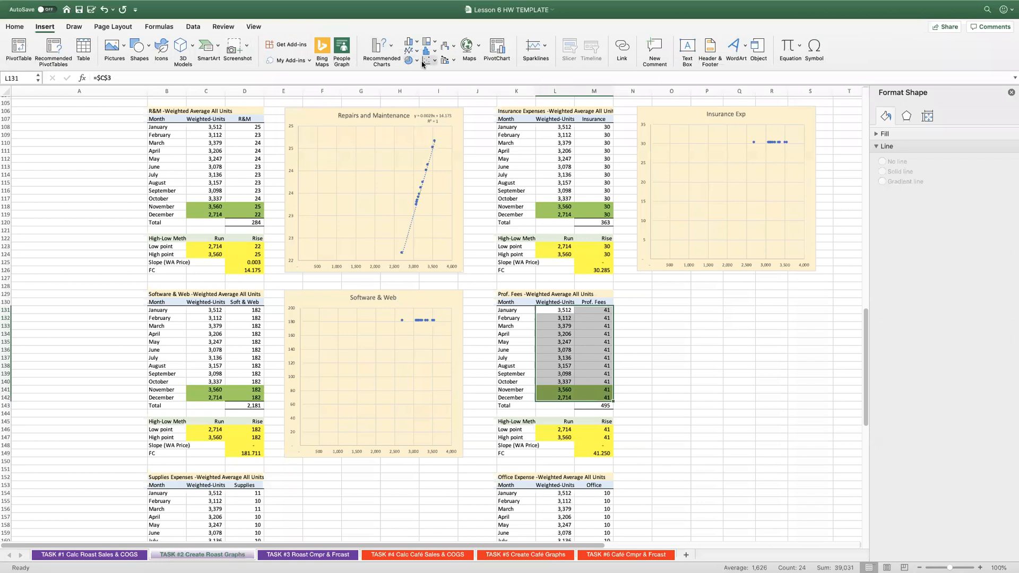
pyautogui.click(441, 96)
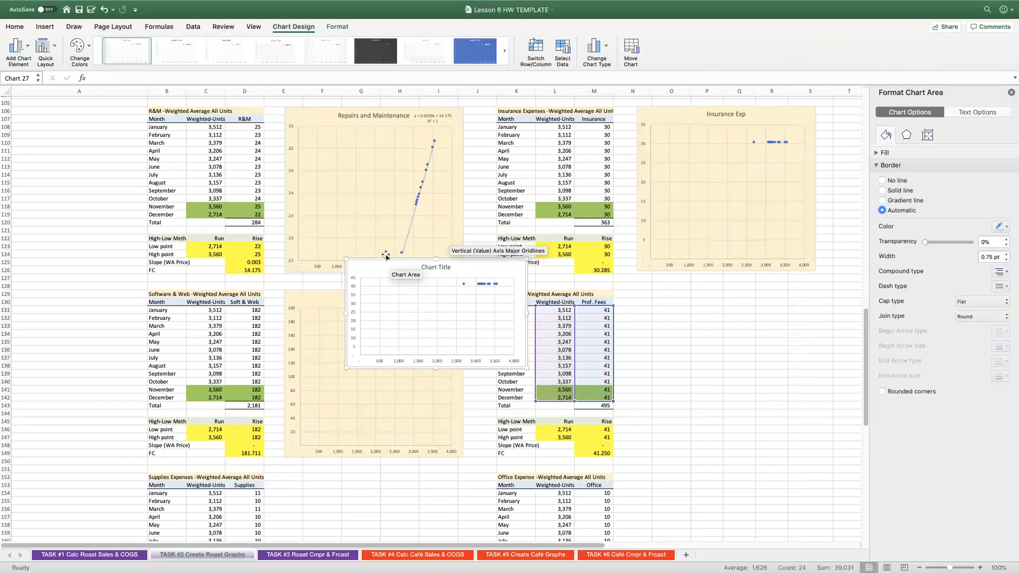
pyautogui.moveTo(387, 262); pyautogui.dragTo(683, 313)
pyautogui.moveTo(726, 399); pyautogui.dragTo(720, 453)
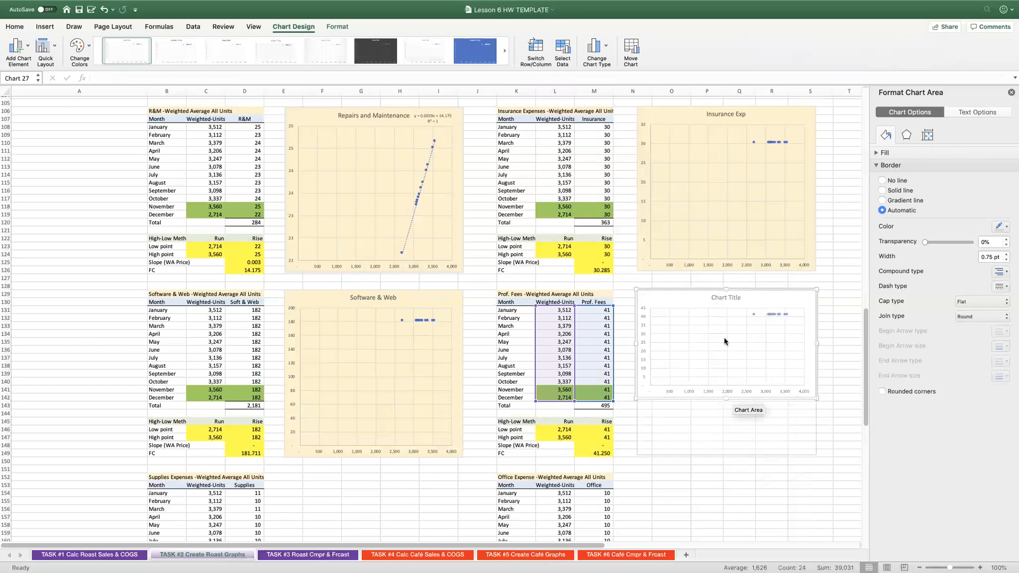
# Change the placeholder title of the chart beside the Prof. Fees table to "Prof. Fees".
pyautogui.click(710, 297)
pyautogui.click(712, 298)
pyautogui.moveTo(711, 297); pyautogui.dragTo(741, 298)
pyautogui.write('Prof. Fees')
# Fill the Prof. Fees chart with the same cream colour as the other operating expense charts.
pyautogui.click(675, 299)
pyautogui.scroll(1, 674, 299)
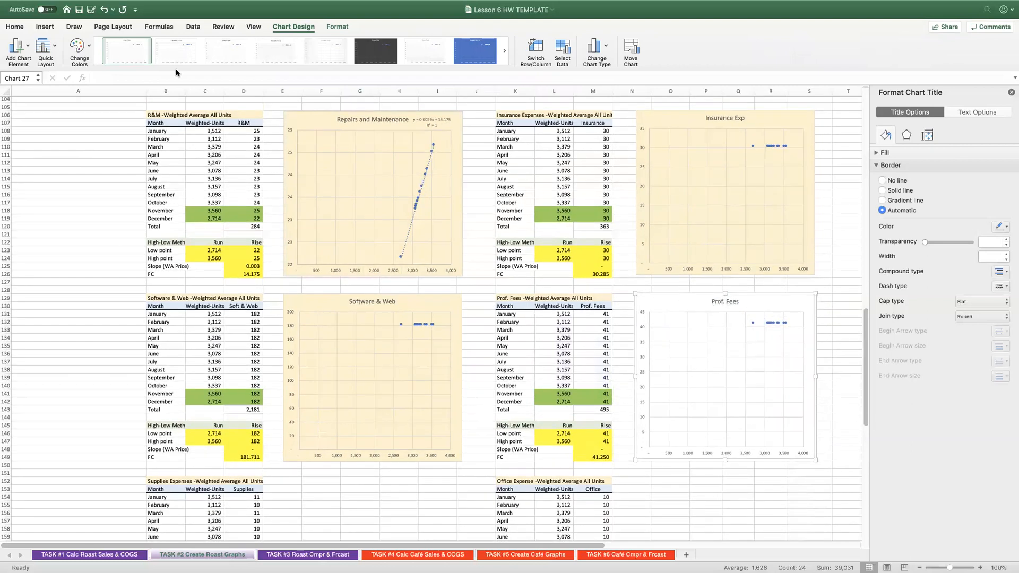
pyautogui.press('Escape')
pyautogui.click(15, 29)
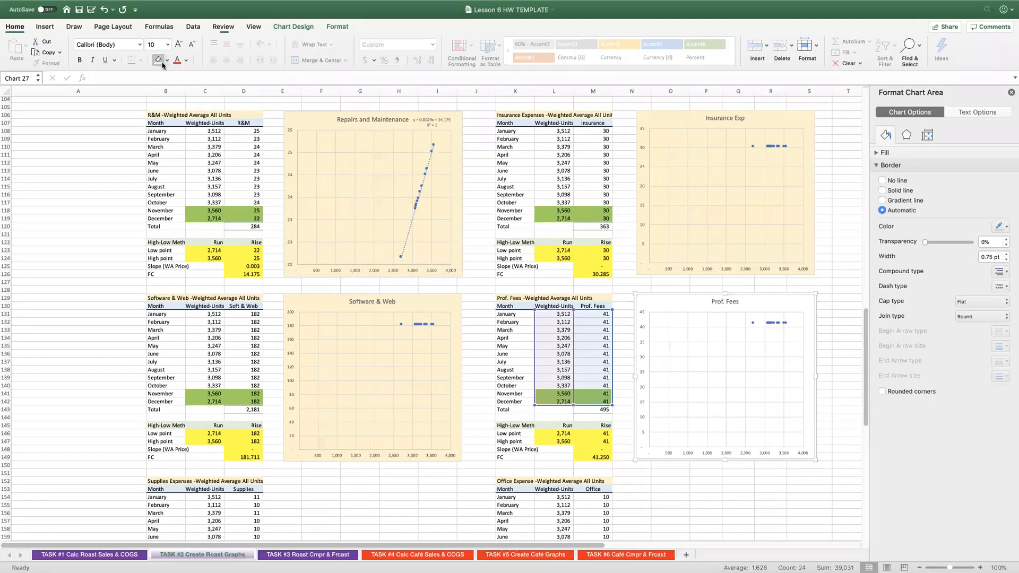
# Insert a scatter chart of the Supplies data in C154:D165 and place it beside the Supplies Expenses table.
pyautogui.scroll(-4, 318, 170)
pyautogui.scroll(-3, 192, 362)
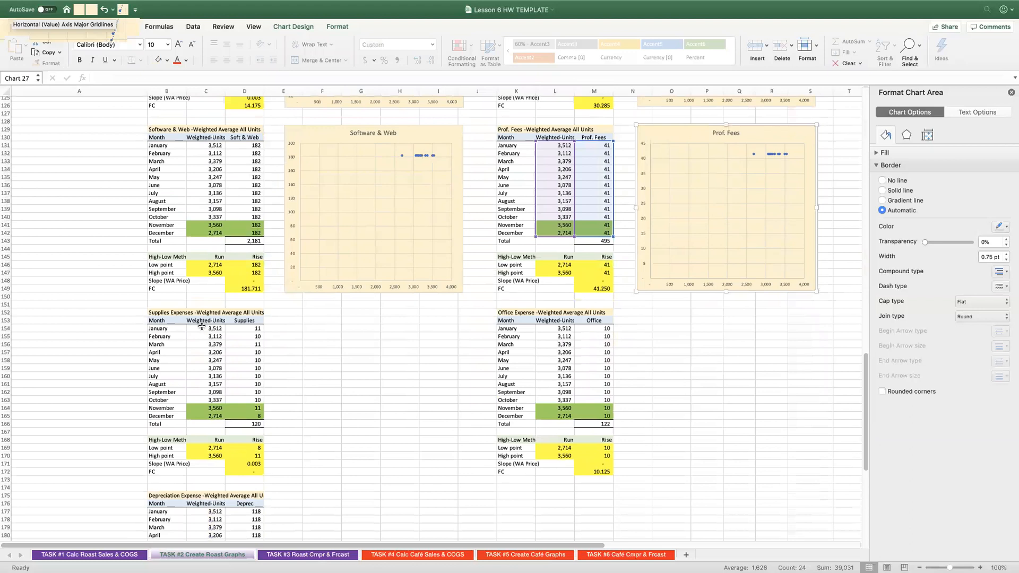
pyautogui.moveTo(201, 327); pyautogui.dragTo(235, 416)
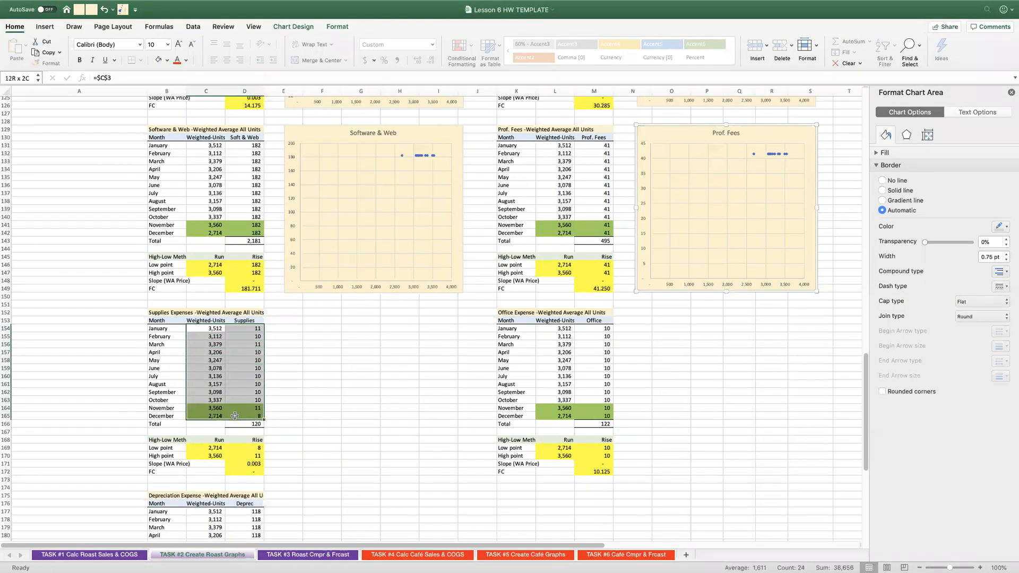
pyautogui.click(43, 27)
pyautogui.click(429, 59)
pyautogui.click(459, 114)
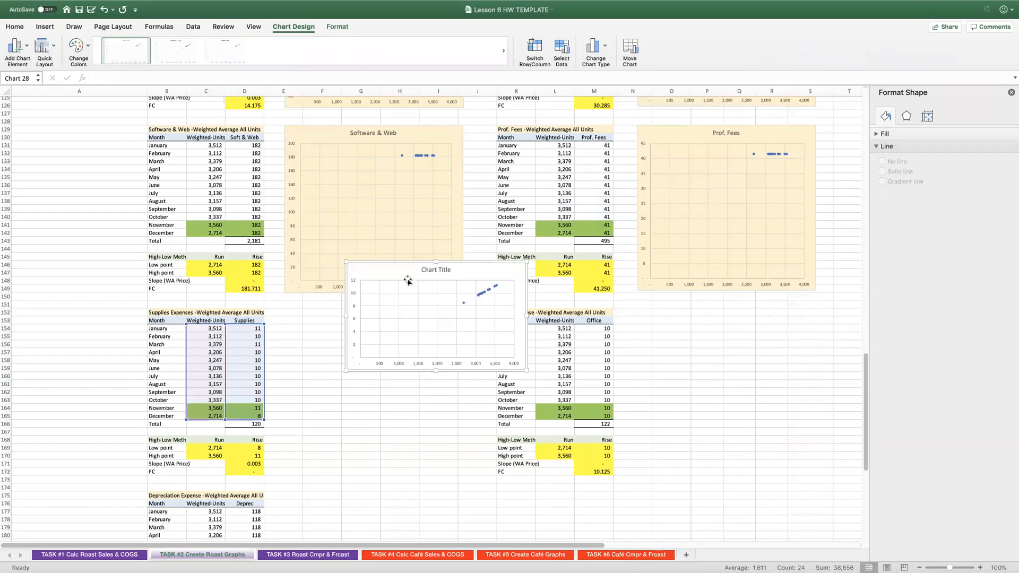
pyautogui.moveTo(411, 267); pyautogui.dragTo(353, 320)
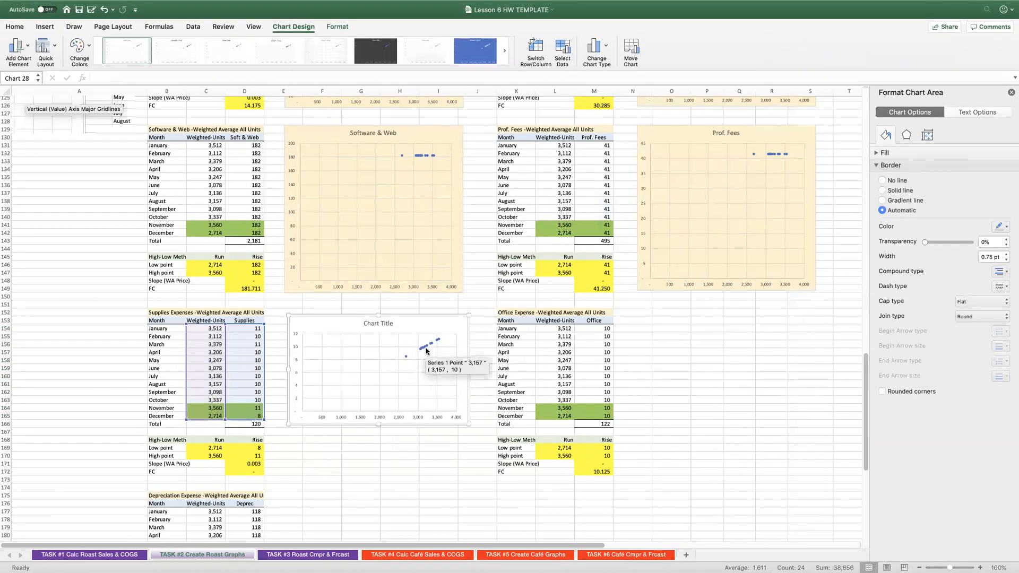
# Add a linear trendline with its equation and R-squared value to the Supplies chart, and move the equation label above the plot.
pyautogui.rightClick(423, 347)
pyautogui.click(459, 418)
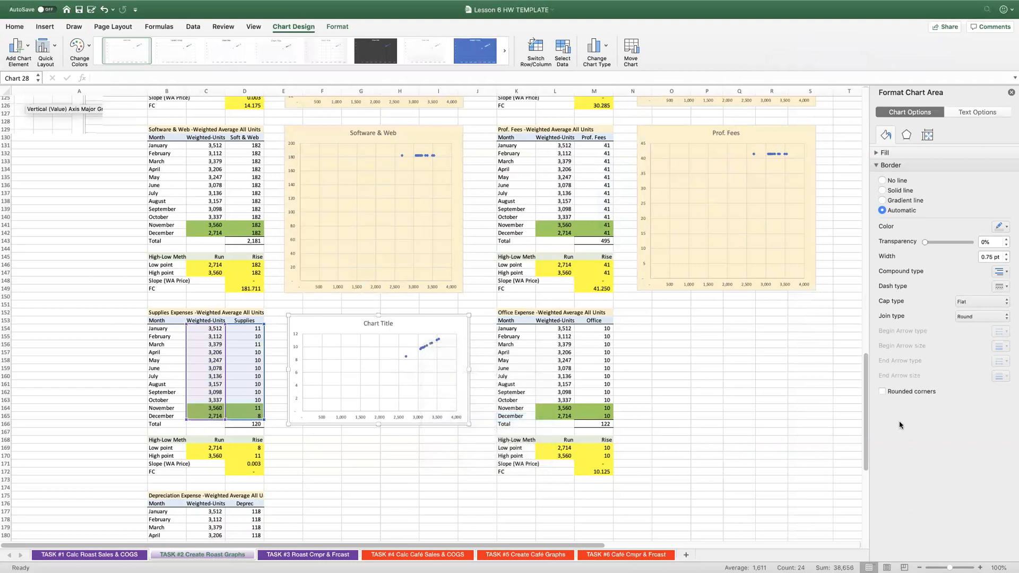
pyautogui.click(895, 382)
pyautogui.click(896, 366)
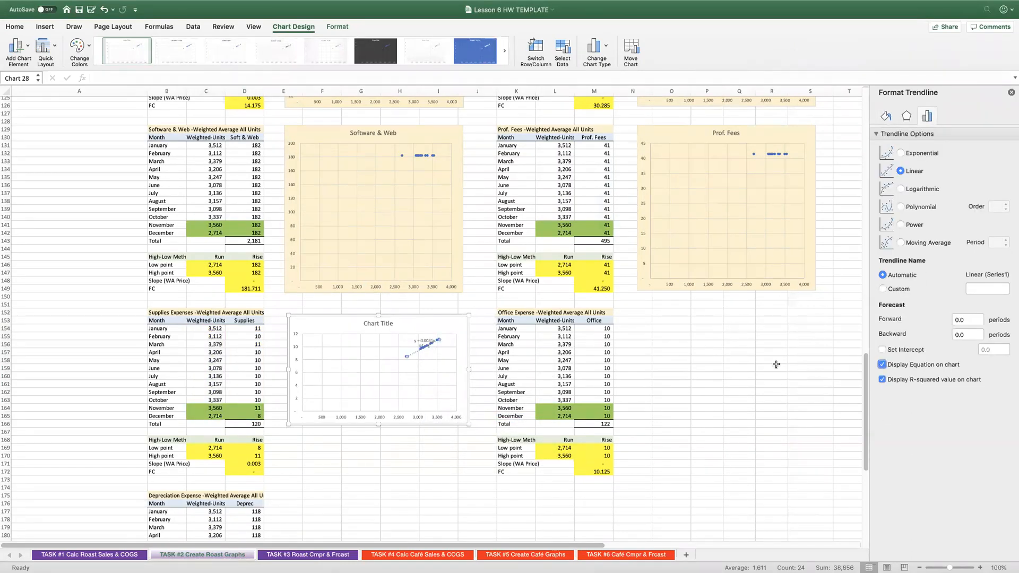
pyautogui.click(415, 334)
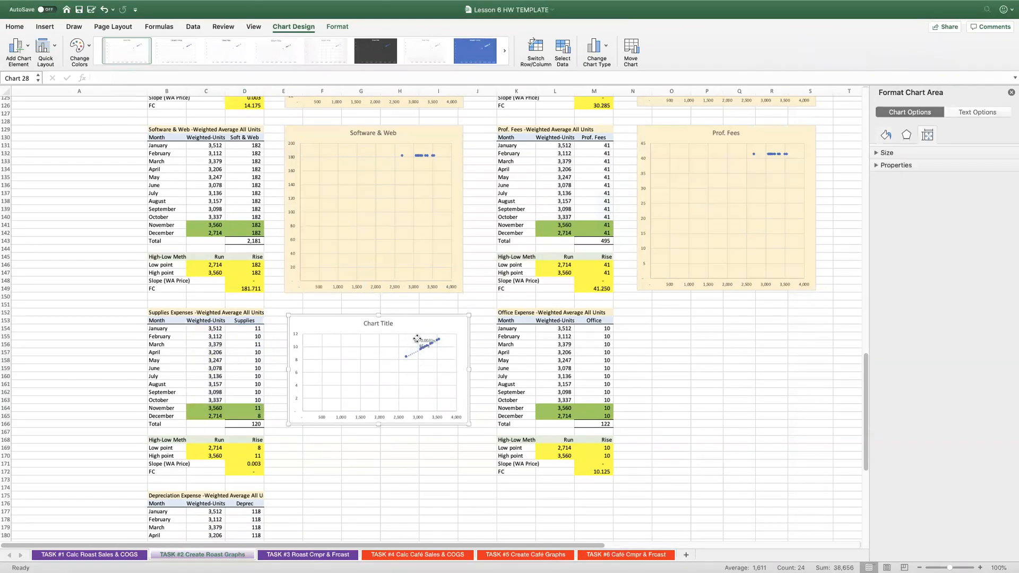
pyautogui.moveTo(417, 338); pyautogui.dragTo(425, 322)
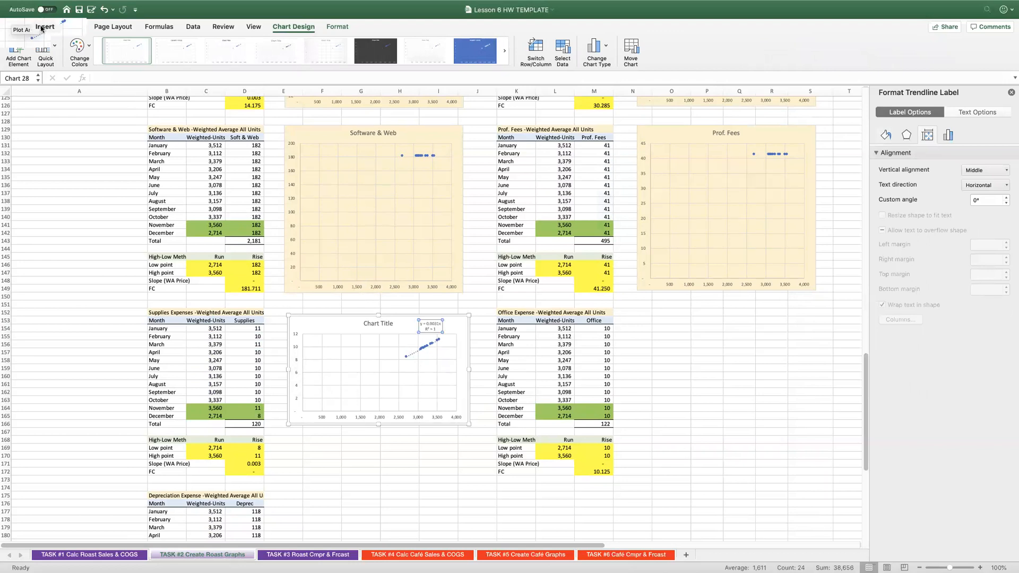
# Fill the Supplies chart and its trendline label with the same cream colour as the other charts, and title the chart "Supplies Exp".
pyautogui.click(42, 27)
pyautogui.click(16, 27)
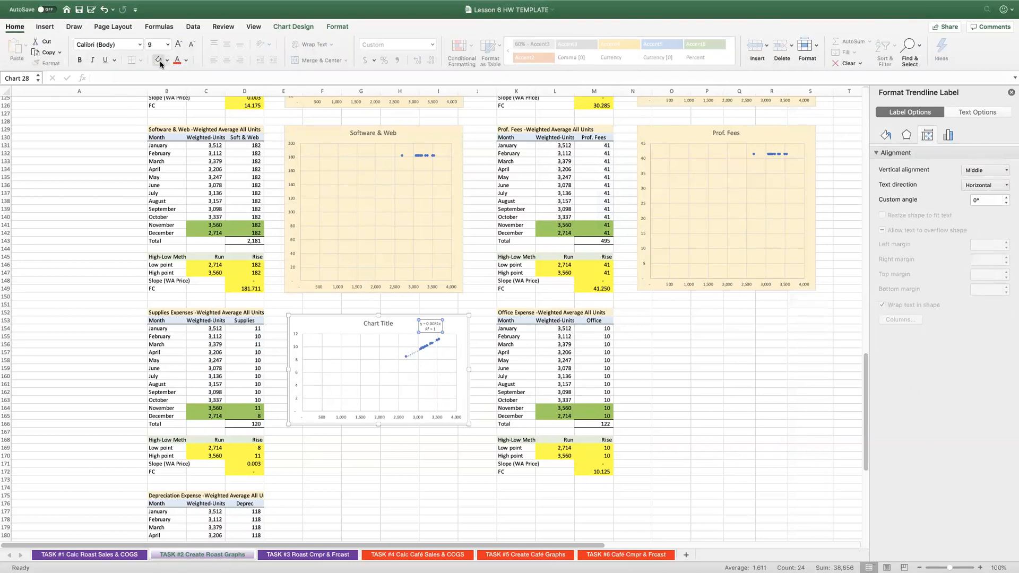
pyautogui.click(355, 355)
pyautogui.click(323, 328)
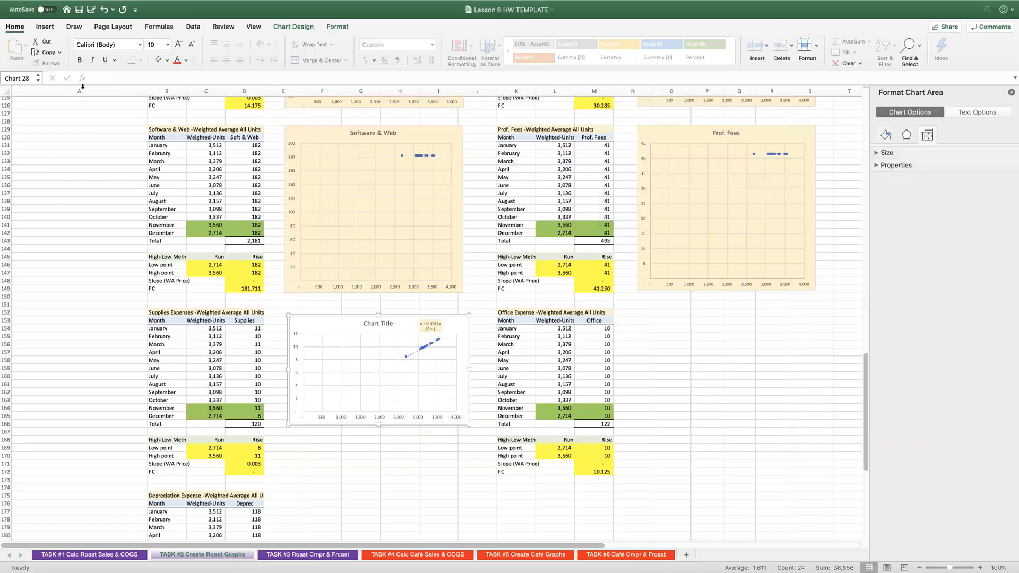
pyautogui.click(158, 60)
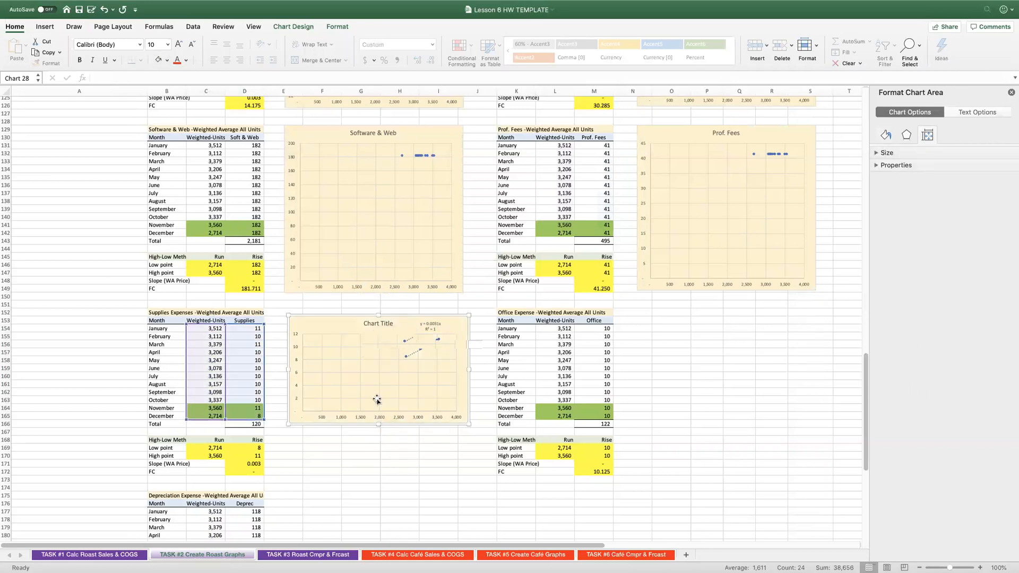
pyautogui.click(379, 325)
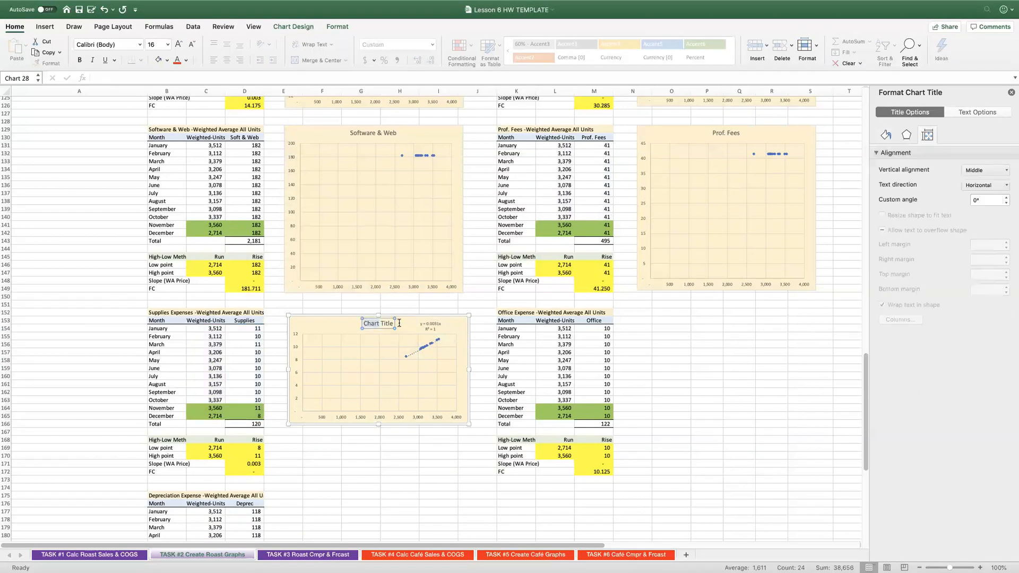
pyautogui.write('Supplies Exp')
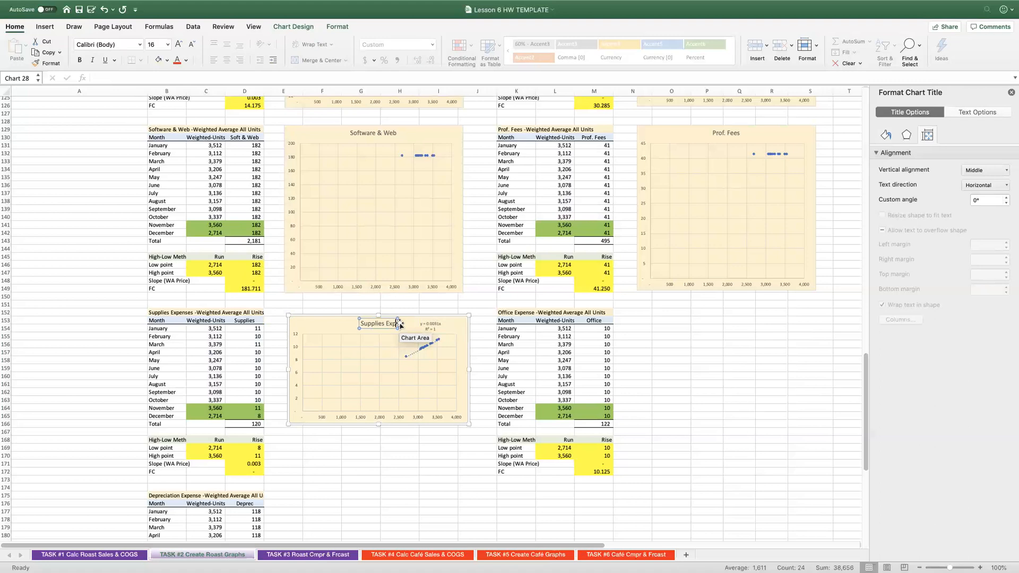
# Insert a scatter chart of the Office data in L154:M165 and place it beside that table, stretched down to row 172.
pyautogui.click(554, 326)
pyautogui.hotkey('shift', 'Right')
pyautogui.hotkey('shift', 'Down')
pyautogui.hotkey('shift', 'Down')
pyautogui.hotkey('shift', 'Down')
pyautogui.hotkey('shift', 'Down')
pyautogui.hotkey('shift', 'Down')
pyautogui.hotkey('shift', 'Down')
pyautogui.hotkey('shift', 'Down')
pyautogui.hotkey('shift', 'Down')
pyautogui.hotkey('shift', 'Down')
pyautogui.hotkey('shift', 'Down')
pyautogui.hotkey('shift', 'Down')
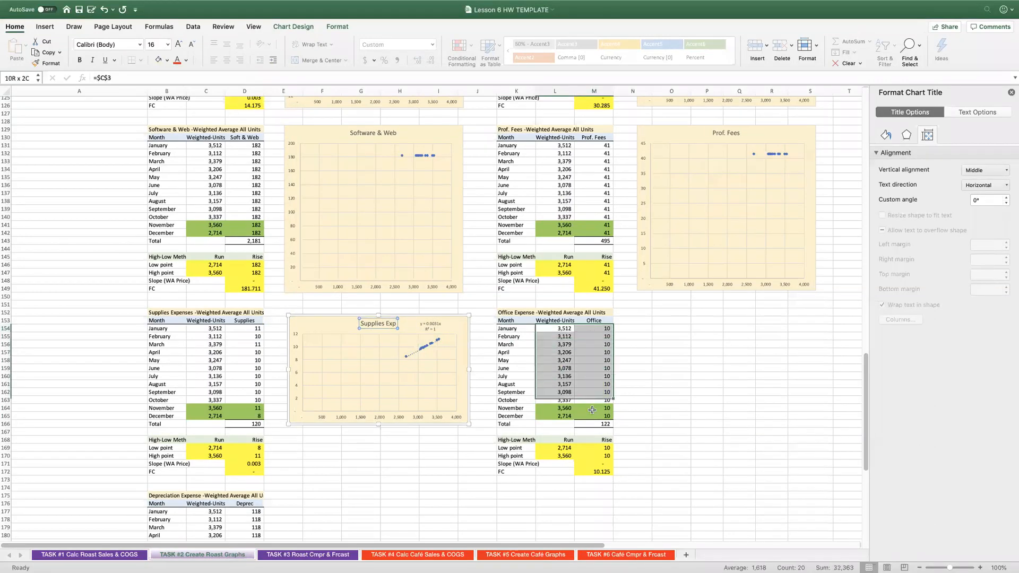
pyautogui.click(45, 27)
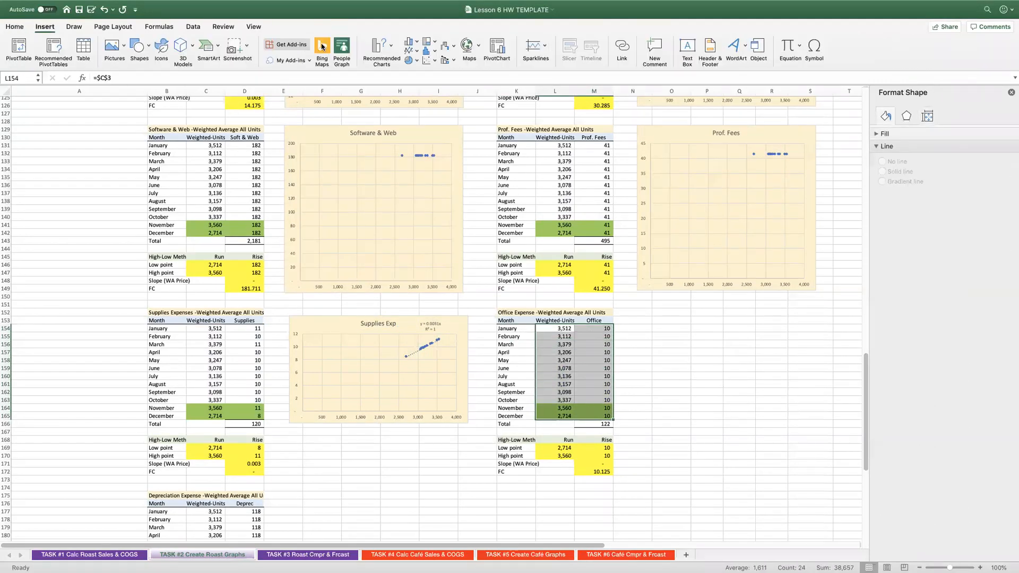
pyautogui.click(440, 101)
pyautogui.moveTo(434, 264); pyautogui.dragTo(730, 311)
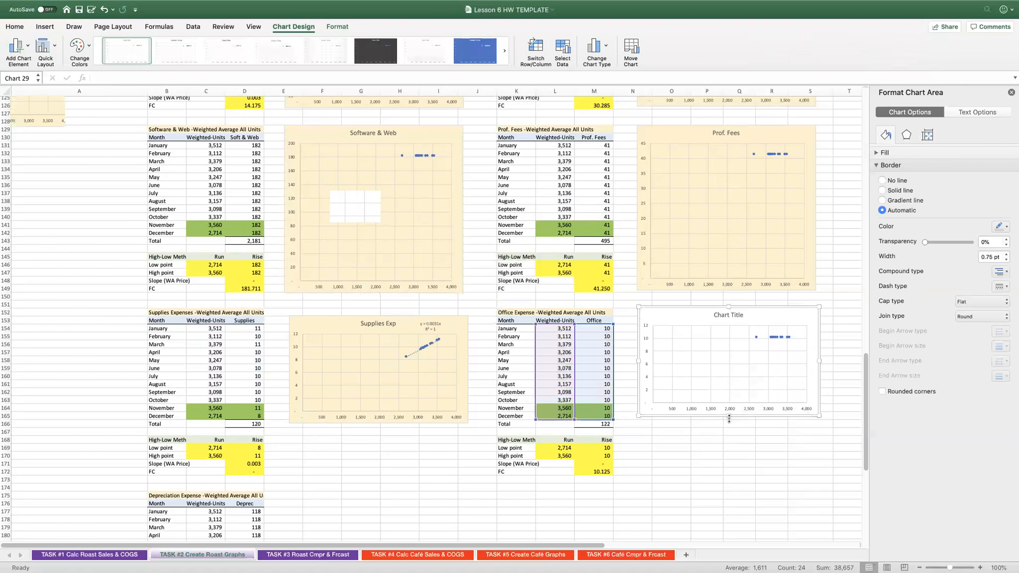
pyautogui.moveTo(729, 418); pyautogui.dragTo(729, 471)
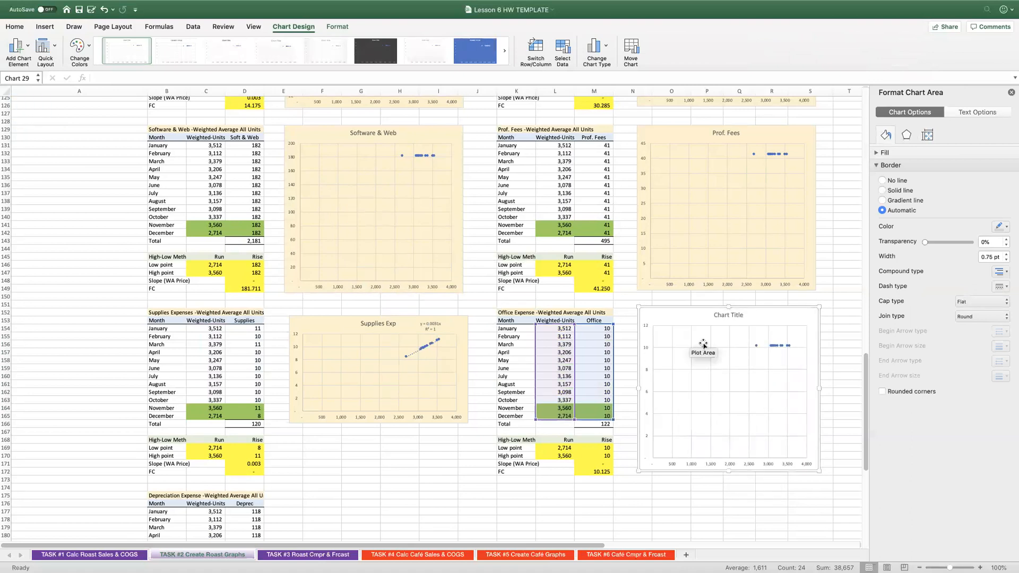
# Change the Office chart's placeholder title to "Office Exp" and fill the chart with the same cream colour.
pyautogui.click(712, 314)
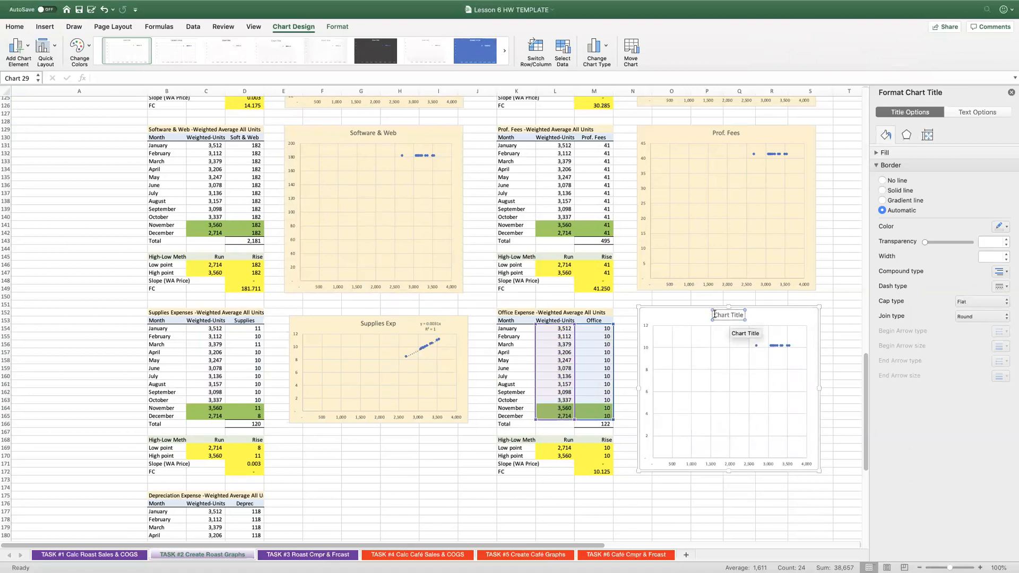
pyautogui.moveTo(714, 314); pyautogui.dragTo(749, 314)
pyautogui.write('Office Ep')
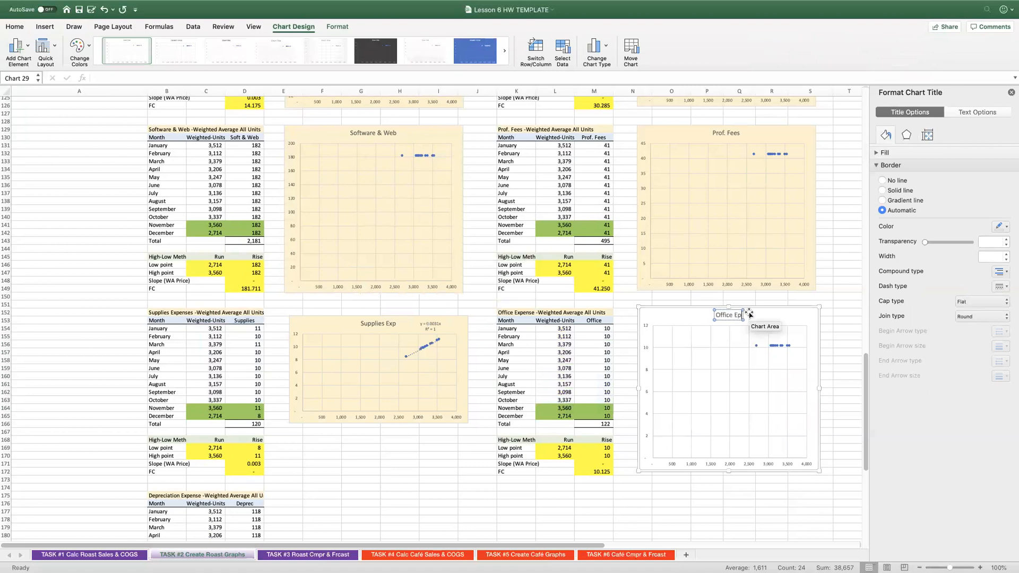
pyautogui.press('BackSpace')
pyautogui.write('xp')
pyautogui.click(770, 318)
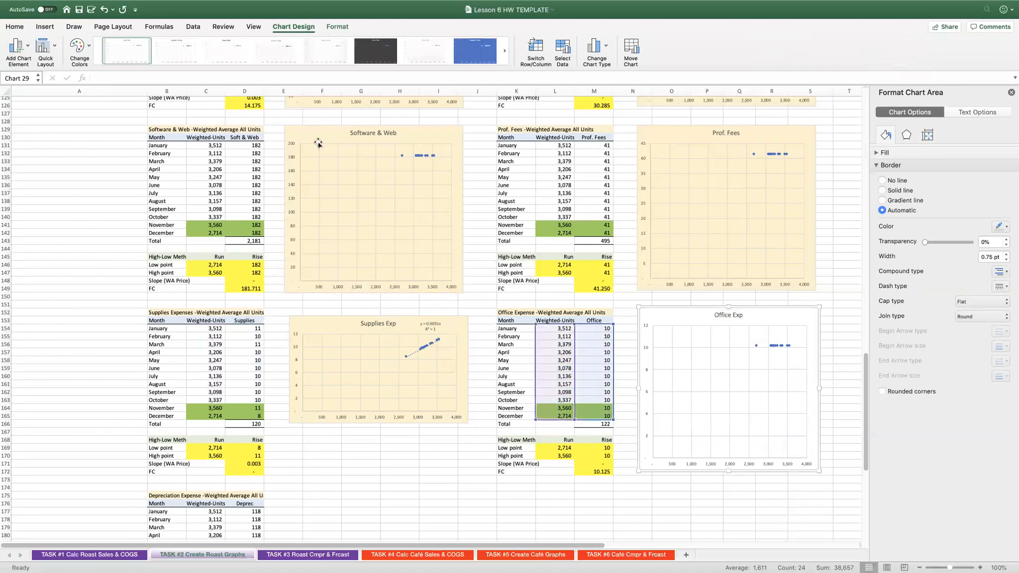
pyautogui.click(15, 27)
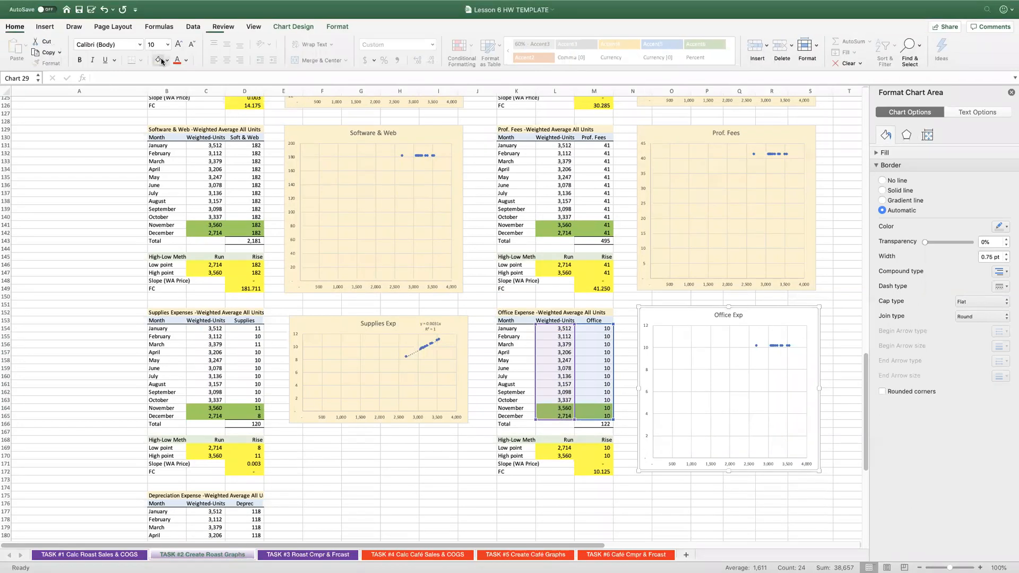
# Insert a scatter chart of the Depreciation data in C177:D188 and place it beside that table, stretched down to row 195.
pyautogui.scroll(-10, 204, 275)
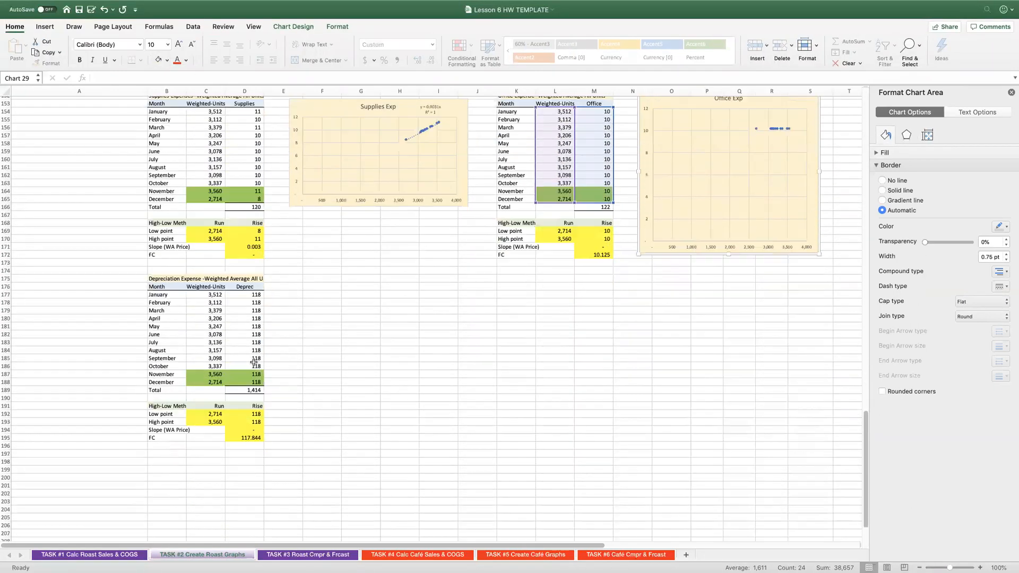
pyautogui.moveTo(203, 275); pyautogui.dragTo(249, 363)
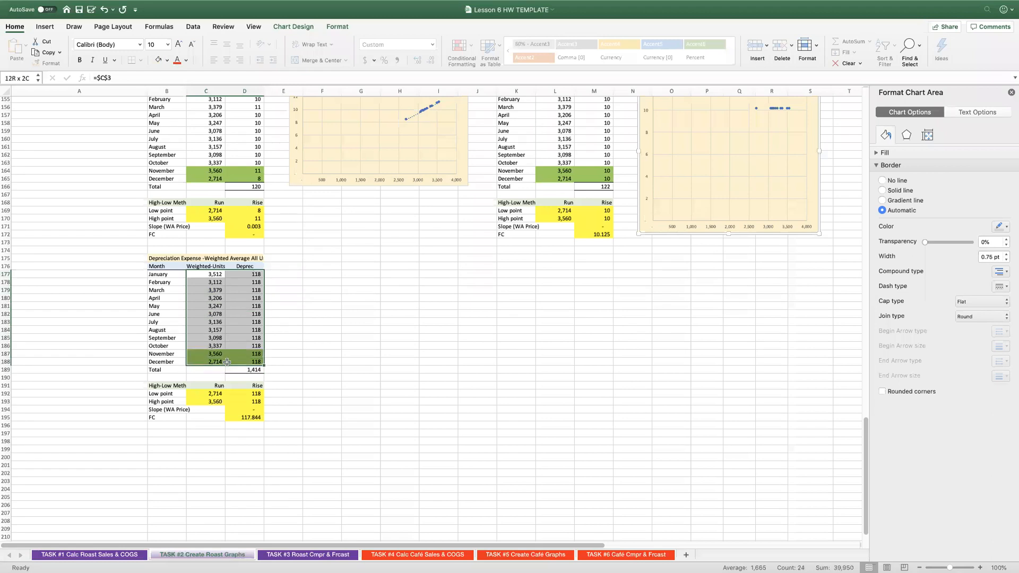
pyautogui.click(45, 28)
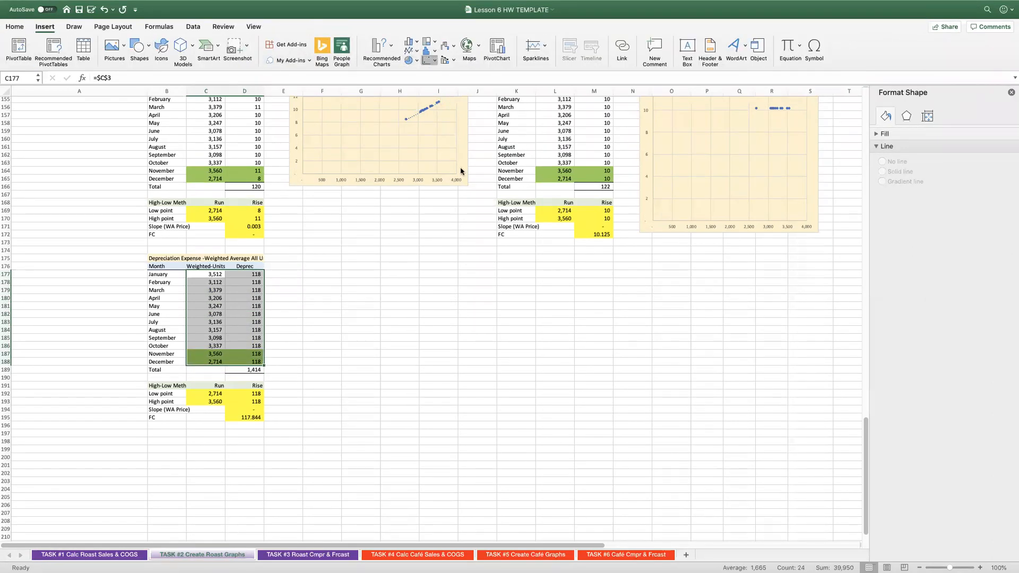
pyautogui.moveTo(386, 262); pyautogui.dragTo(326, 254)
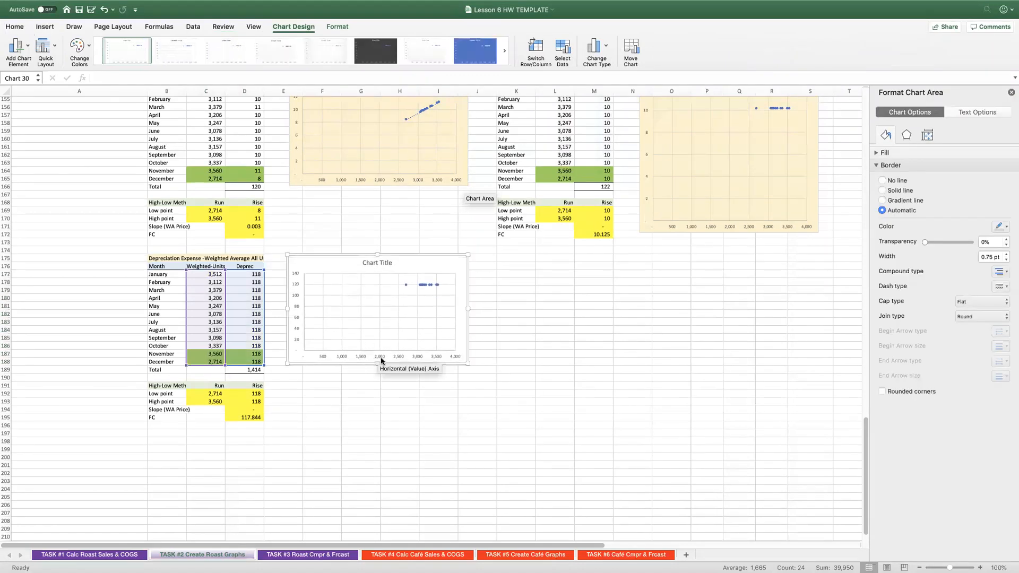
pyautogui.moveTo(378, 364); pyautogui.dragTo(376, 420)
# Change the Depreciation chart's placeholder title to "Depreciation Exp" and fill the chart with the same cream colour.
pyautogui.click(363, 261)
pyautogui.moveTo(363, 262); pyautogui.dragTo(391, 263)
pyautogui.write('Depreication Exp')
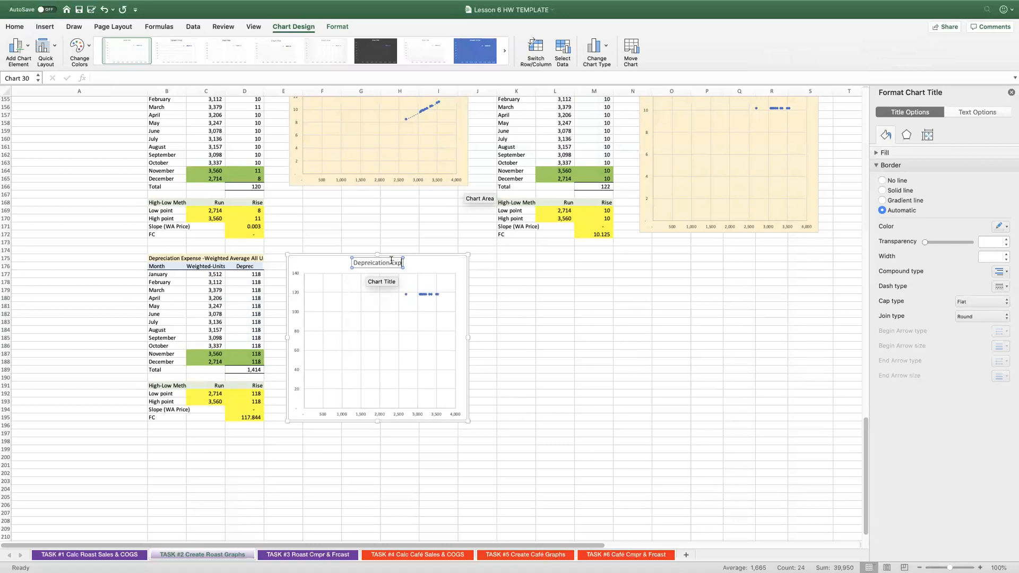
pyautogui.scroll(1, 390, 256)
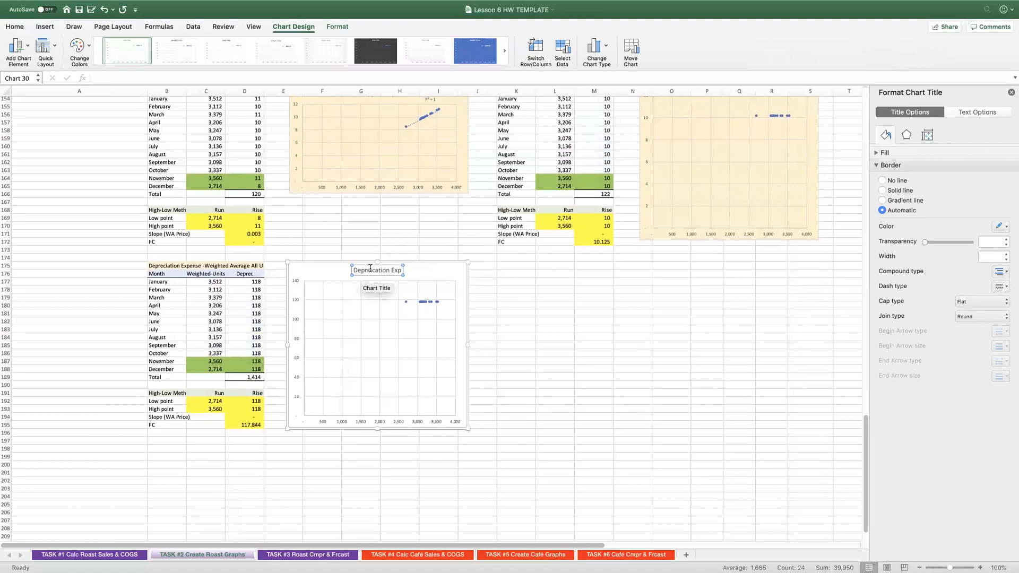
pyautogui.write('c')
pyautogui.press('BackSpace')
pyautogui.click(418, 270)
pyautogui.click(15, 27)
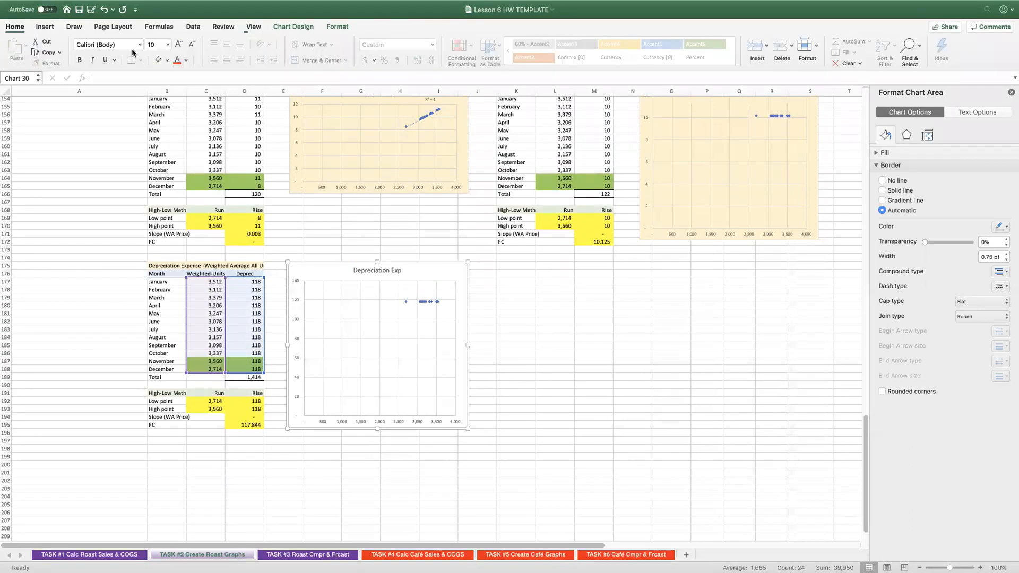
pyautogui.click(158, 63)
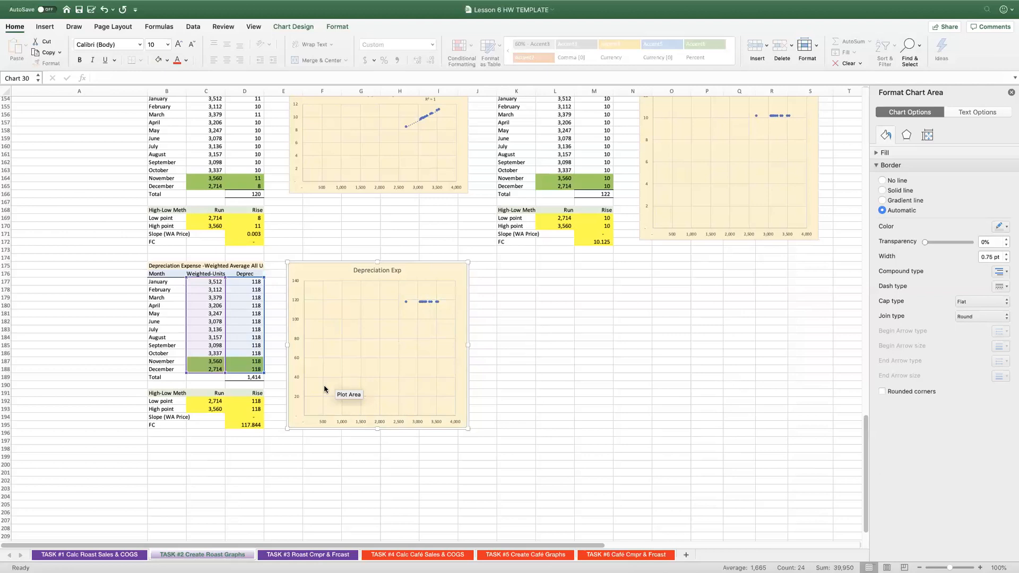
# Review the Depreciation slope and FC formulas in D194 and D195, and the Task 2 summary table with the Sales and COGS graphs.
pyautogui.click(258, 416)
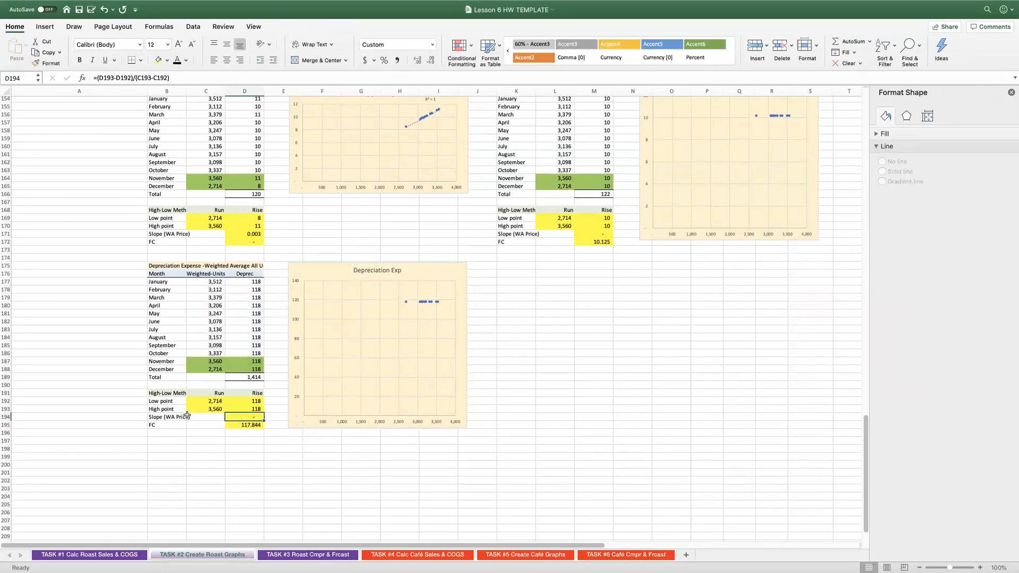
pyautogui.click(236, 424)
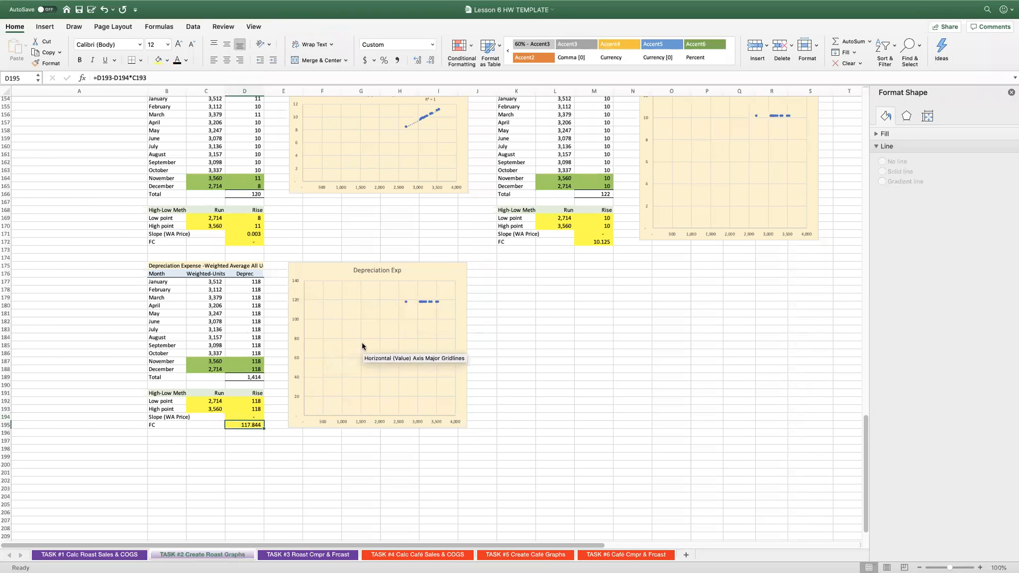
pyautogui.scroll(20, 363, 346)
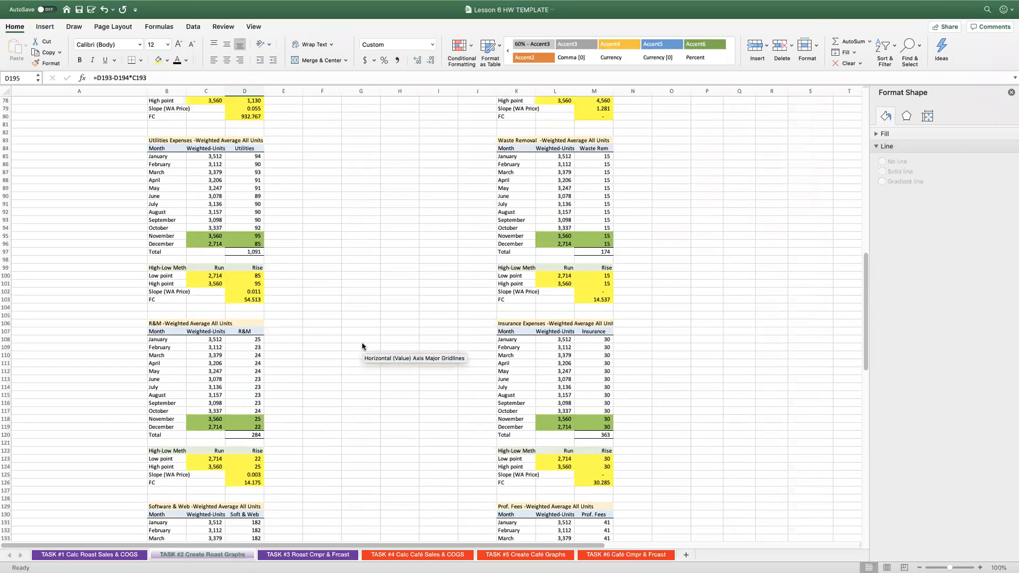
pyautogui.scroll(20, 363, 346)
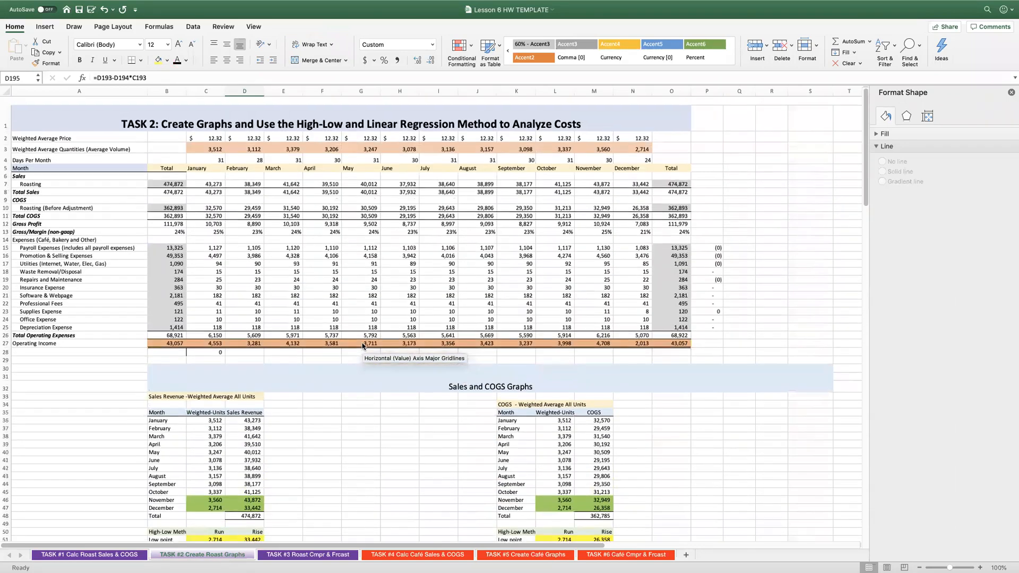
pyautogui.scroll(-3, 362, 346)
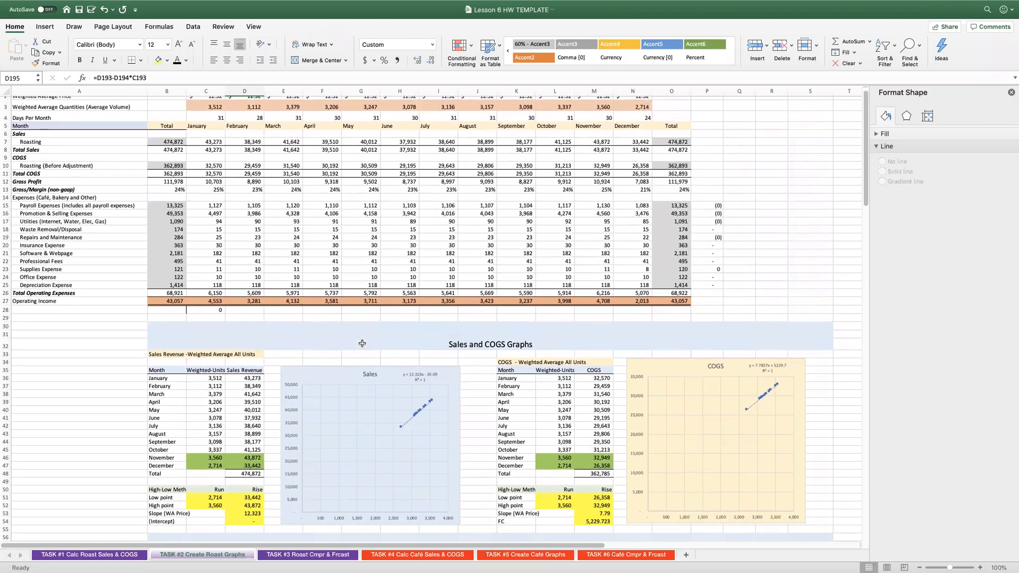
pyautogui.scroll(-3, 362, 343)
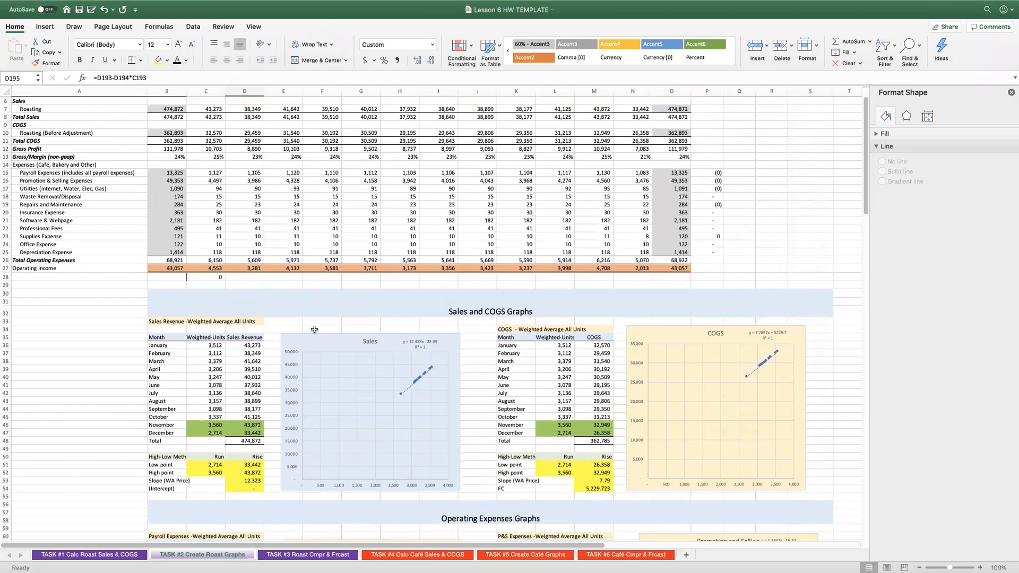
pyautogui.scroll(3, 314, 329)
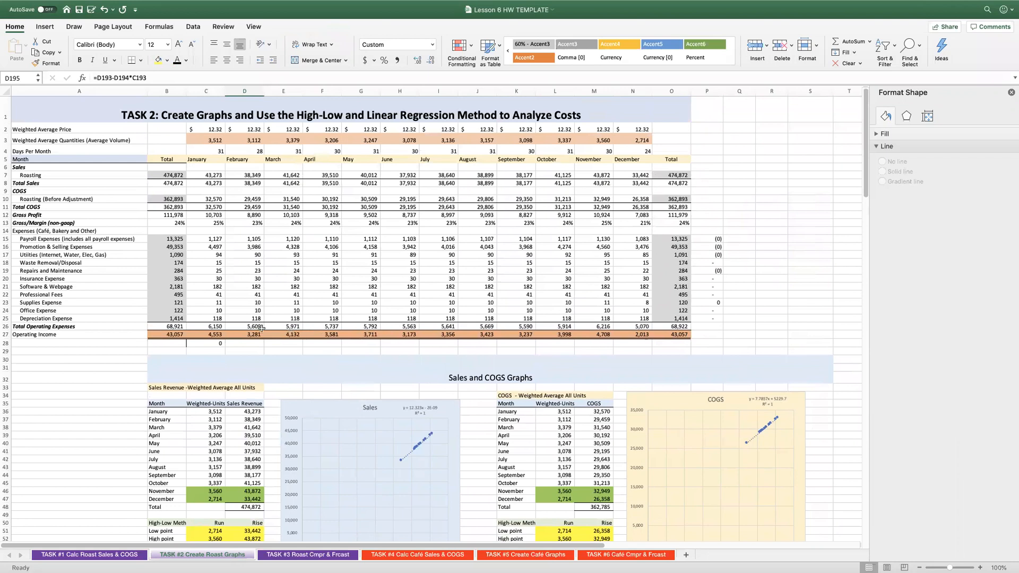